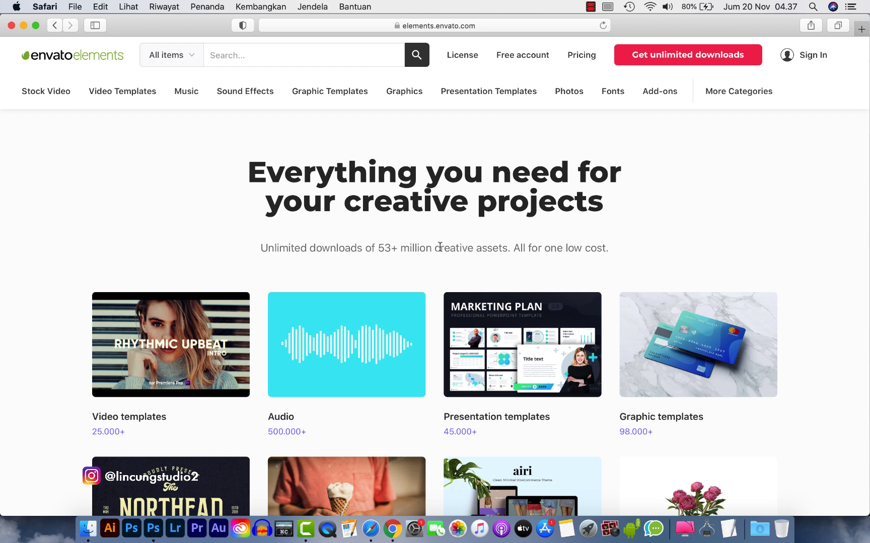
# - Examine the Envato Elements homepage tagline about unlimited creative assets and the Video Templates categories
pyautogui.moveTo(436, 249); pyautogui.dragTo(506, 250)
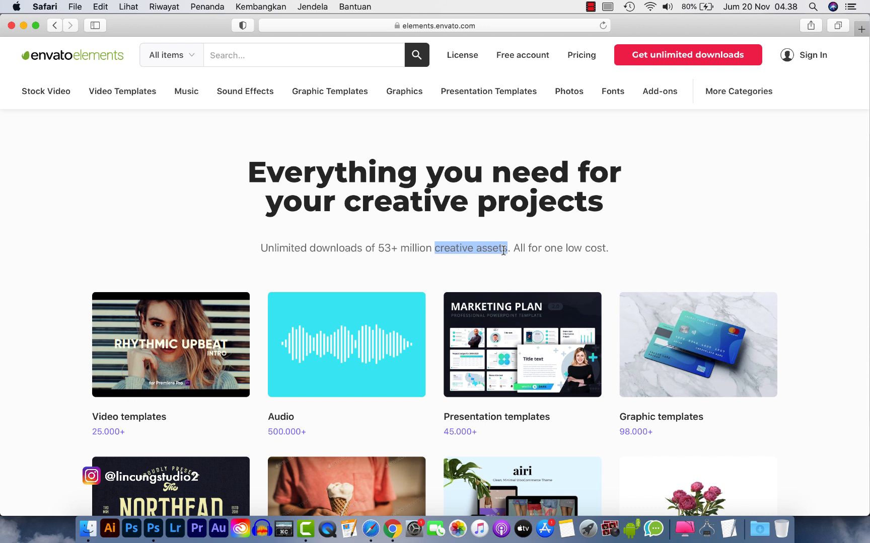
pyautogui.moveTo(262, 250); pyautogui.dragTo(510, 251)
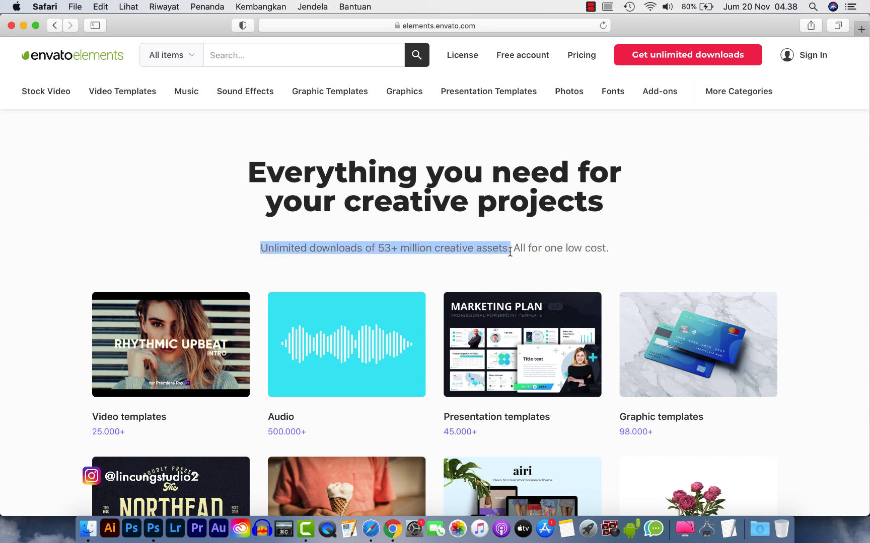
pyautogui.click(455, 232)
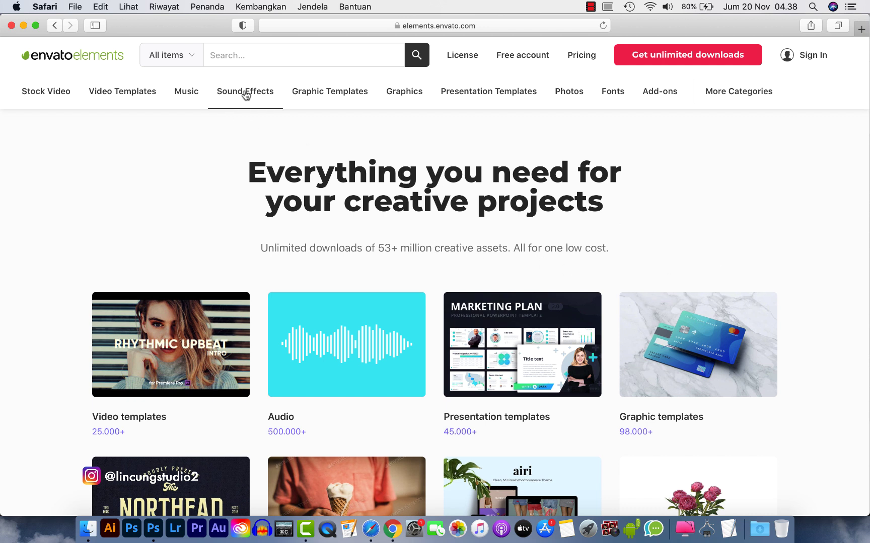
pyautogui.moveTo(246, 95)
pyautogui.moveTo(142, 93)
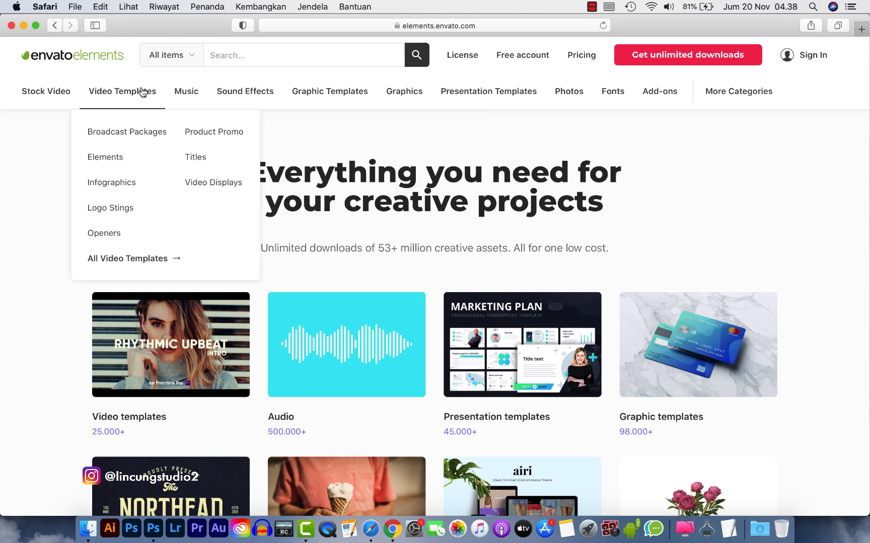
pyautogui.scroll(-3, 143, 92)
# - Open the unlimited downloads offer and examine the Individual plan's monthly price and list of benefits
pyautogui.click(654, 54)
pyautogui.scroll(-2, 302, 201)
pyautogui.scroll(1, 216, 261)
pyautogui.scroll(2, 241, 247)
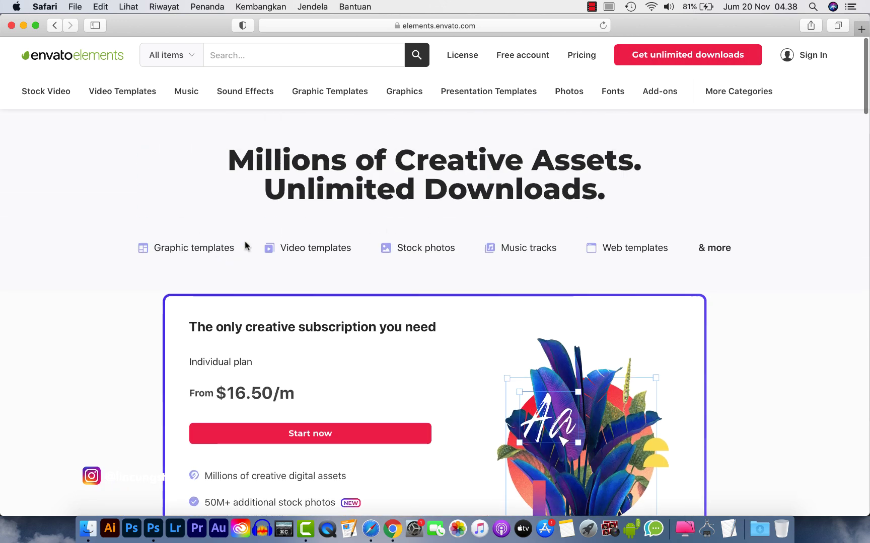
pyautogui.scroll(-3, 247, 244)
pyautogui.scroll(1, 245, 246)
pyautogui.scroll(-2, 316, 305)
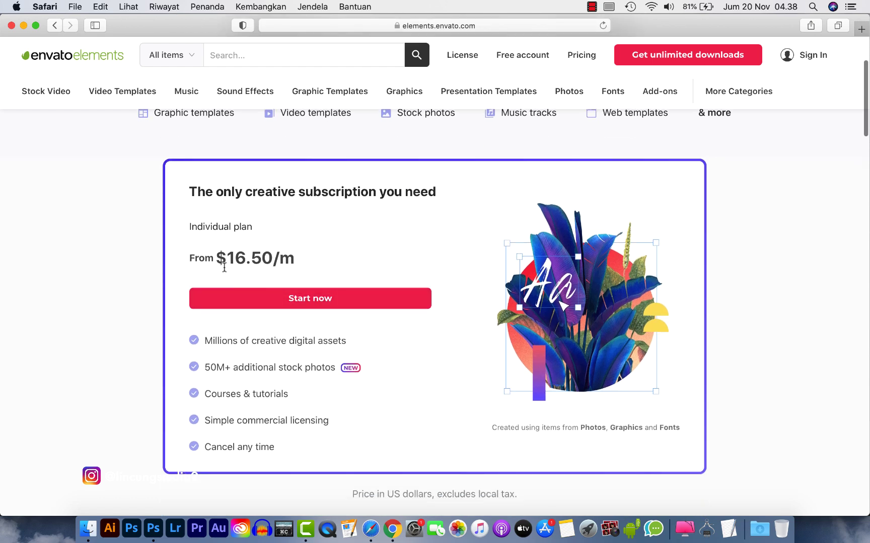
pyautogui.moveTo(231, 261); pyautogui.dragTo(295, 260)
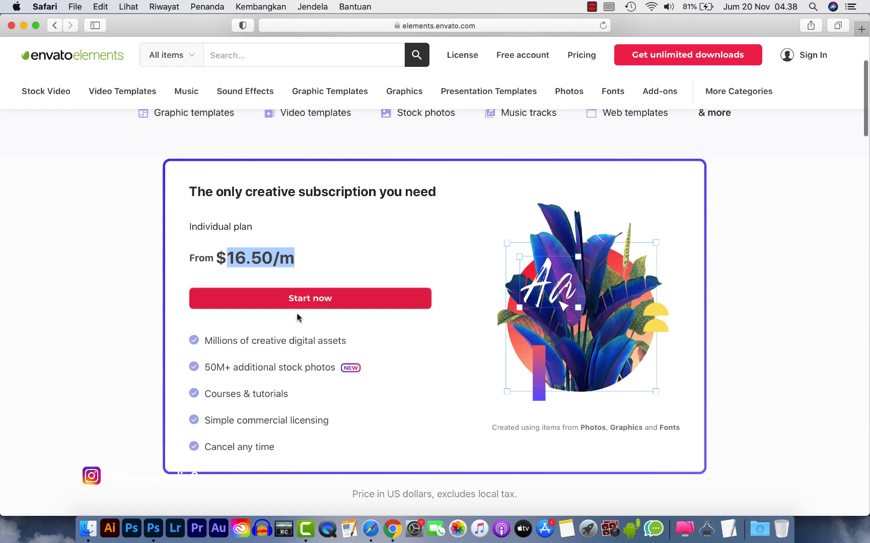
pyautogui.scroll(-2, 268, 334)
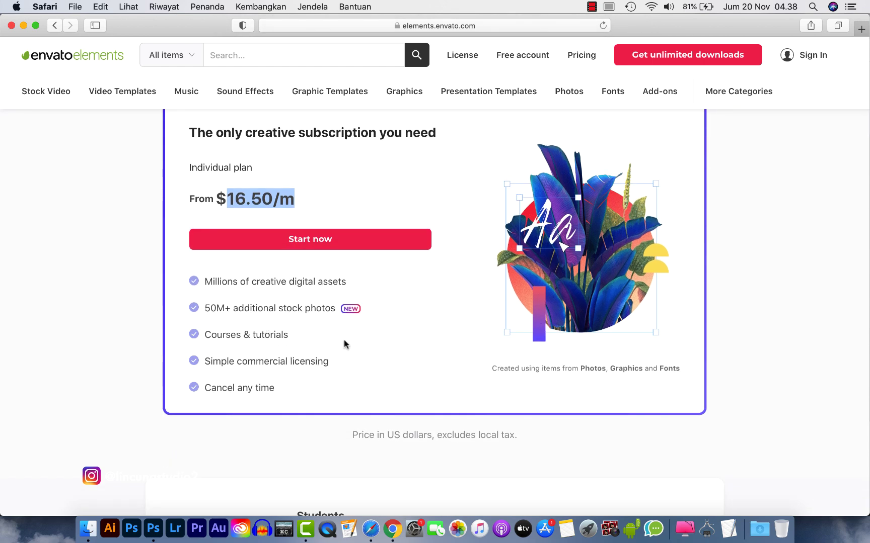
pyautogui.scroll(-2, 265, 346)
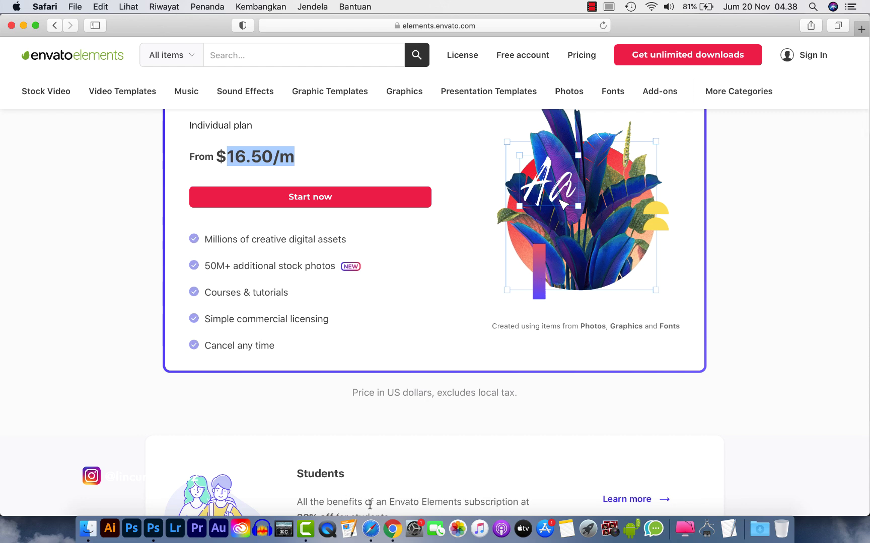
# - Switch to Chrome and open the signed-in Envato Elements account's My Downloads list
pyautogui.click(385, 534)
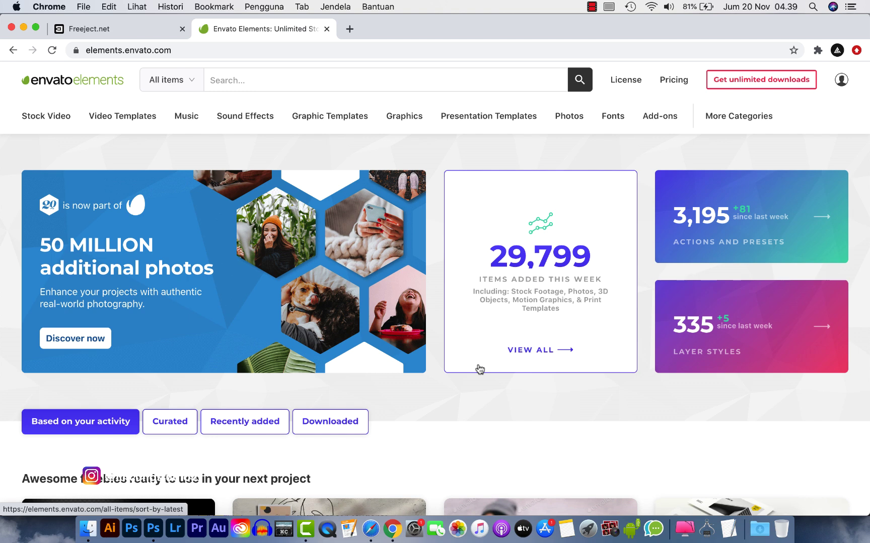
pyautogui.scroll(-2, 479, 370)
pyautogui.moveTo(848, 73)
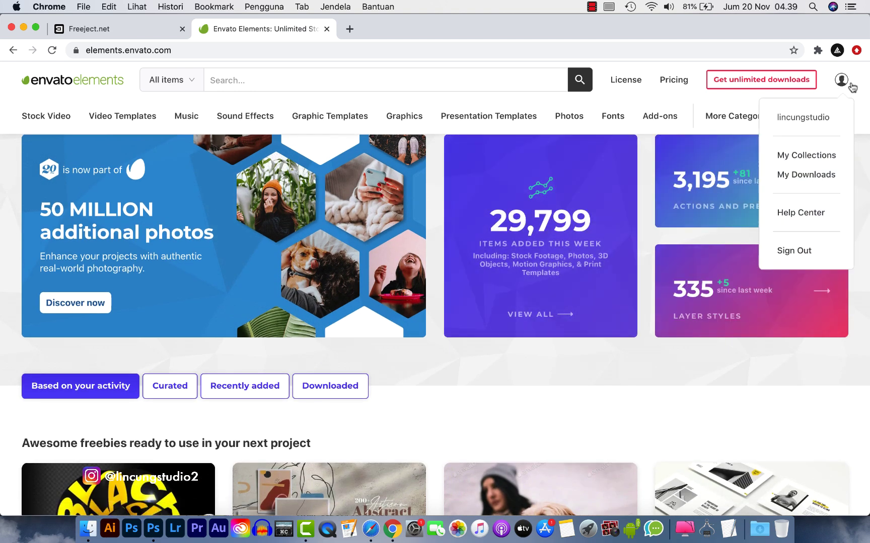
pyautogui.click(818, 175)
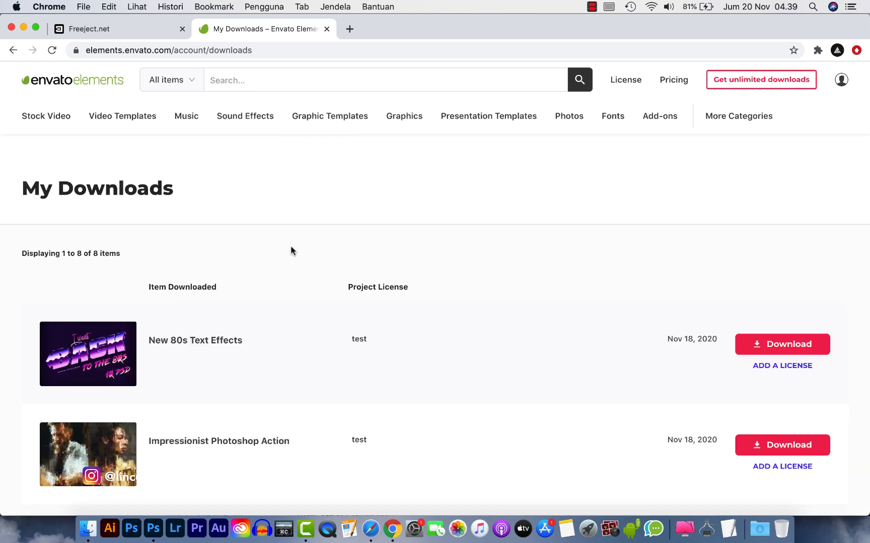
# - Browse the downloaded items, examining the CyberPunk actions and the Kyoto and Tokyo Lightroom presets up close
pyautogui.scroll(-5, 204, 262)
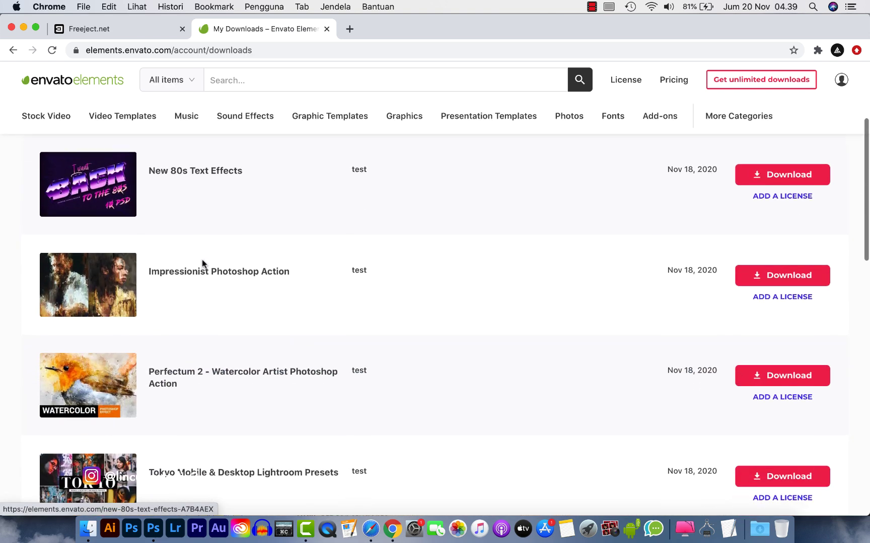
pyautogui.scroll(-10, 203, 259)
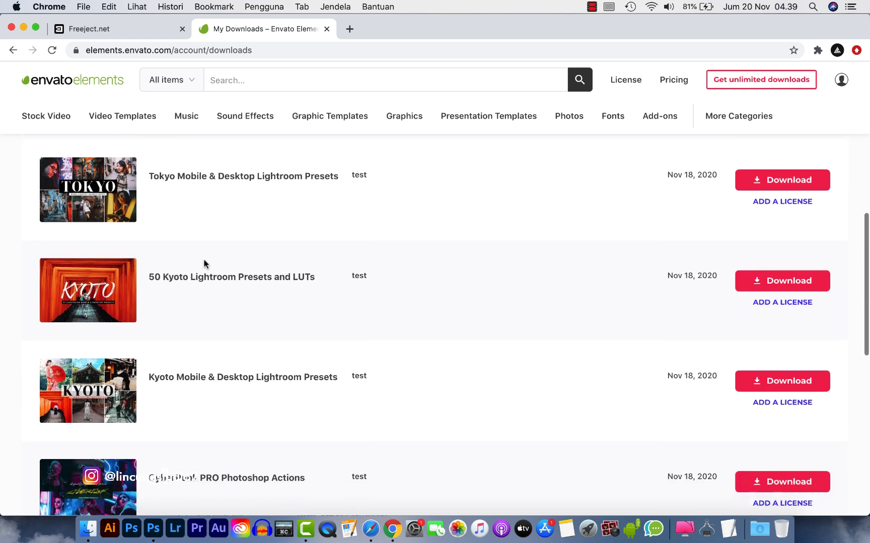
pyautogui.scroll(2, 203, 263)
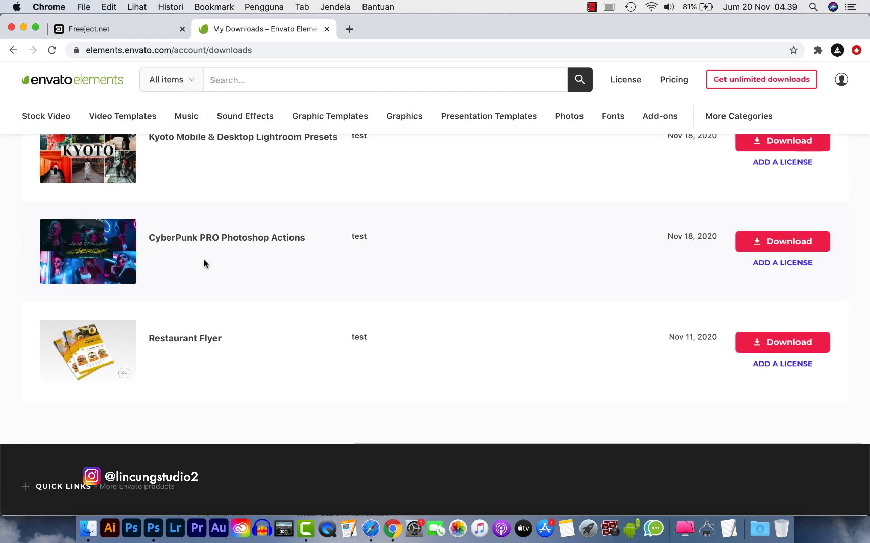
pyautogui.scroll(5, 127, 257)
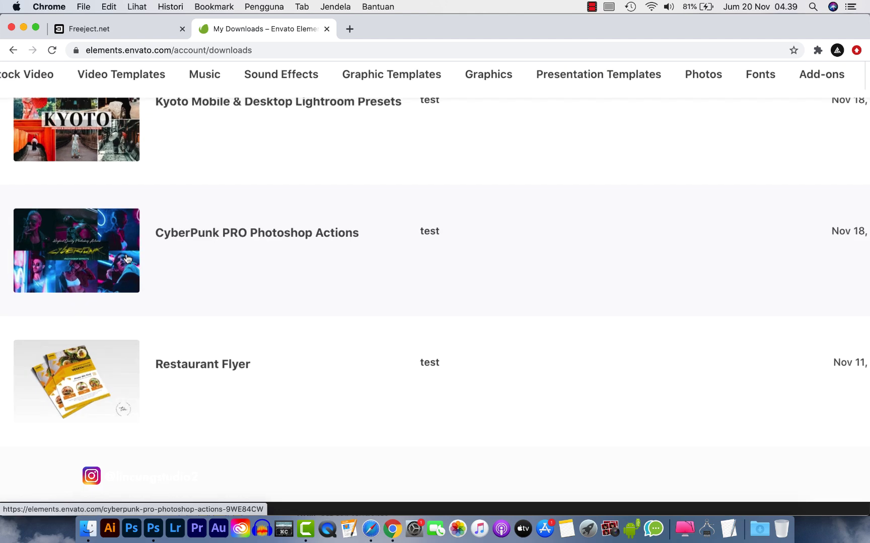
pyautogui.hscroll(-3, 127, 258)
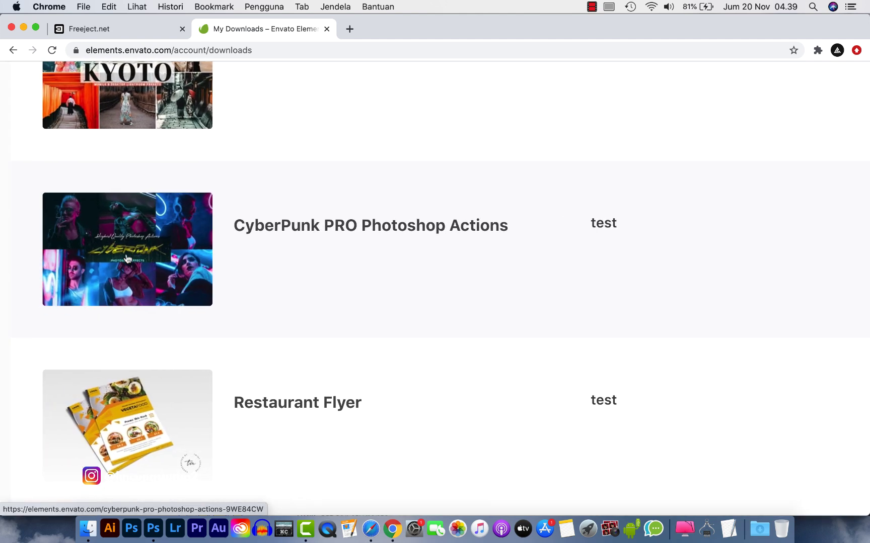
pyautogui.scroll(2, 128, 259)
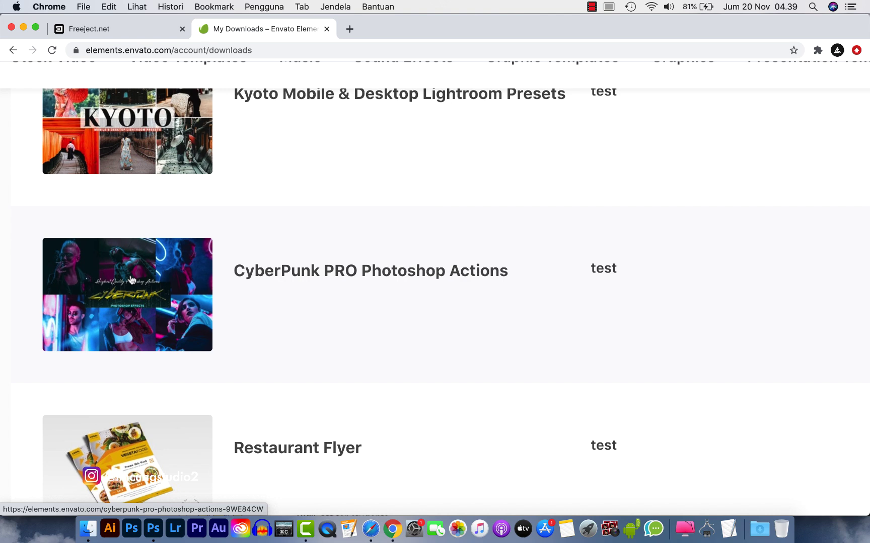
pyautogui.scroll(7, 136, 284)
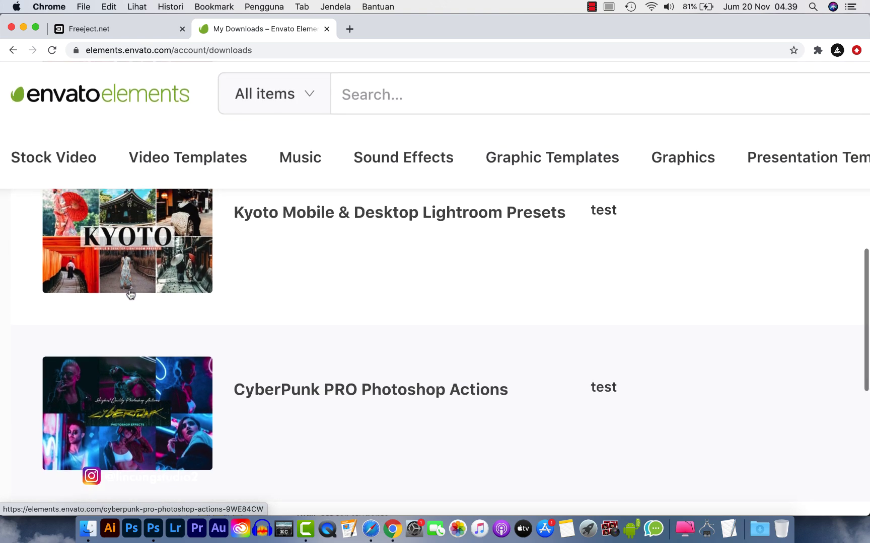
pyautogui.scroll(2, 130, 294)
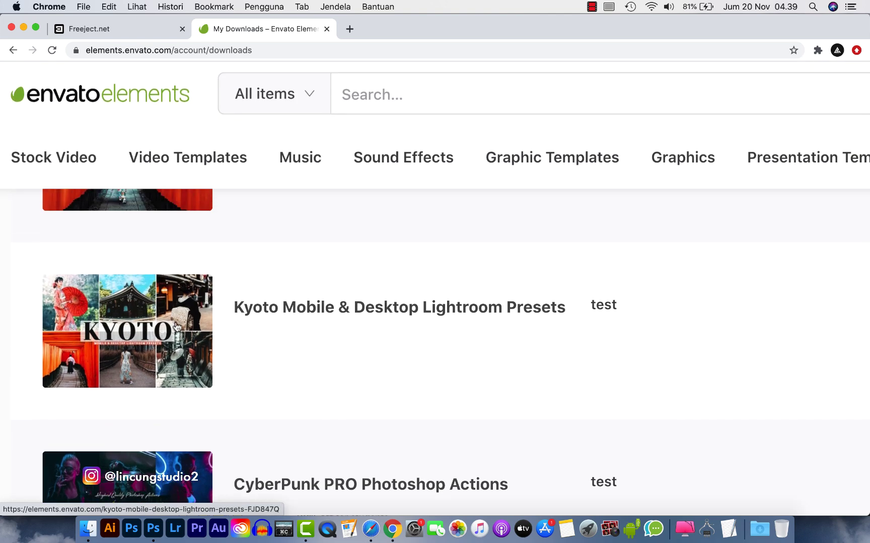
pyautogui.scroll(6, 175, 325)
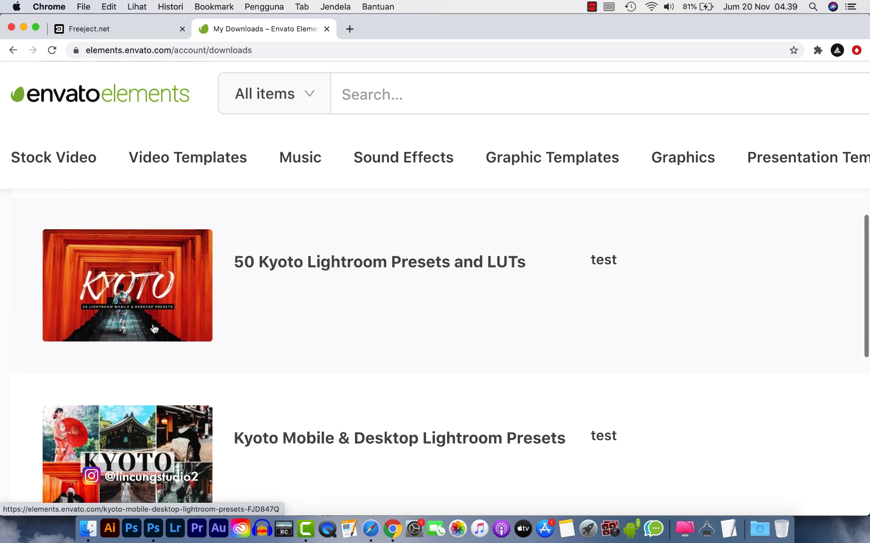
pyautogui.scroll(5, 174, 320)
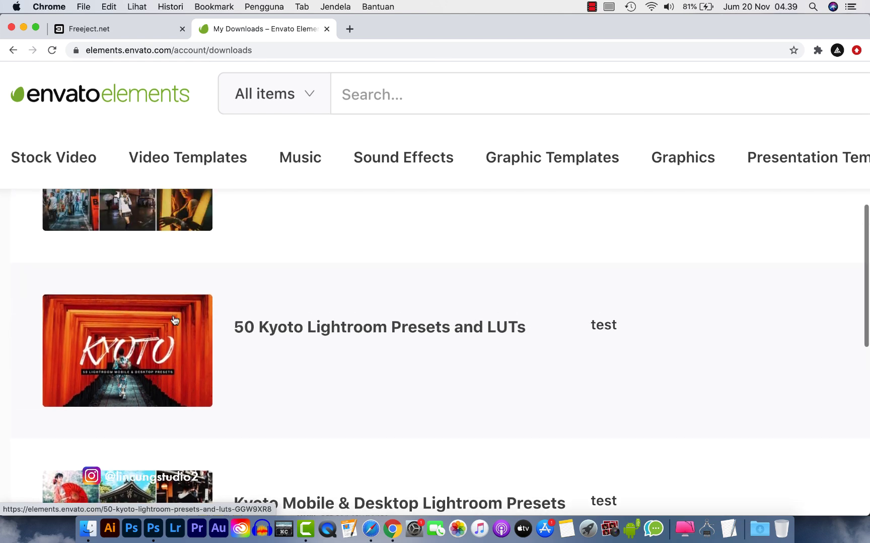
pyautogui.scroll(2, 175, 321)
pyautogui.scroll(-8, 126, 314)
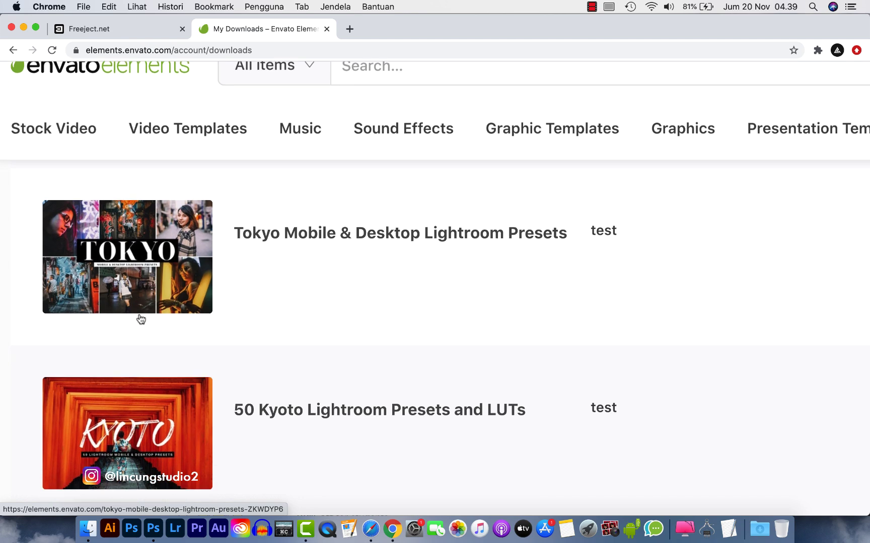
pyautogui.scroll(-2, 140, 318)
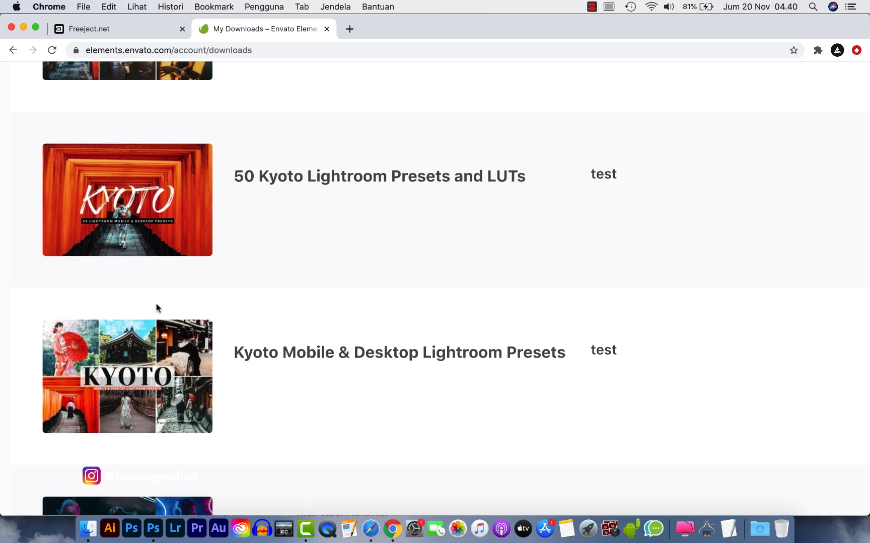
# - Examine the Watercolor Artist and Impressionist Photoshop actions and the New 80s Text Effects item in the downloads list
pyautogui.scroll(10, 155, 304)
pyautogui.scroll(5, 156, 307)
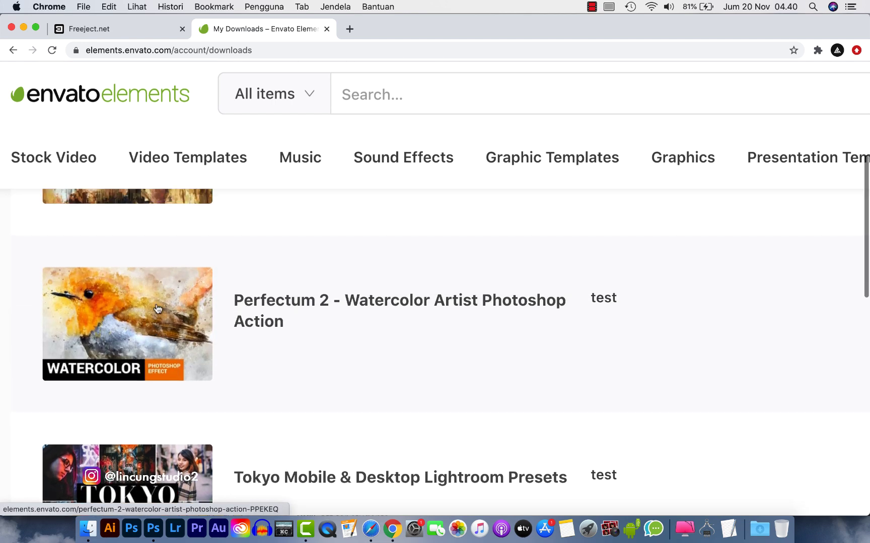
pyautogui.scroll(2, 176, 291)
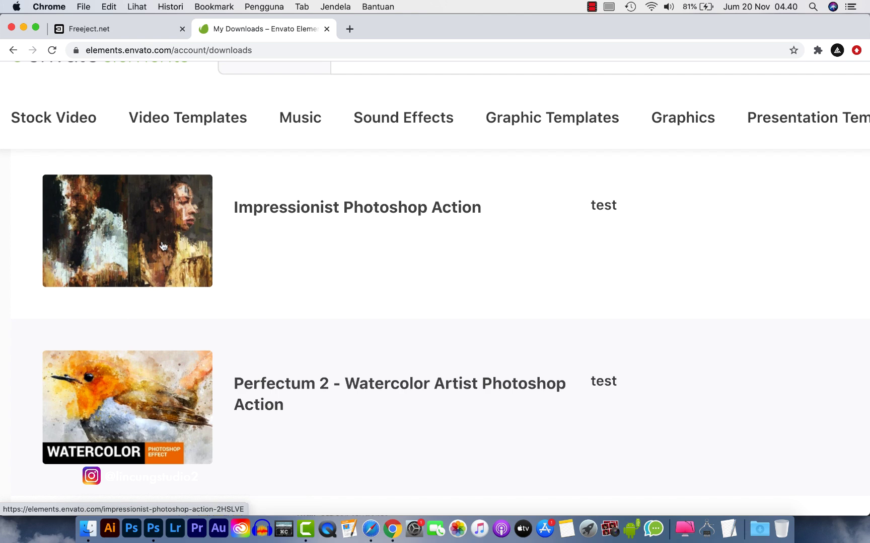
pyautogui.scroll(-2, 162, 247)
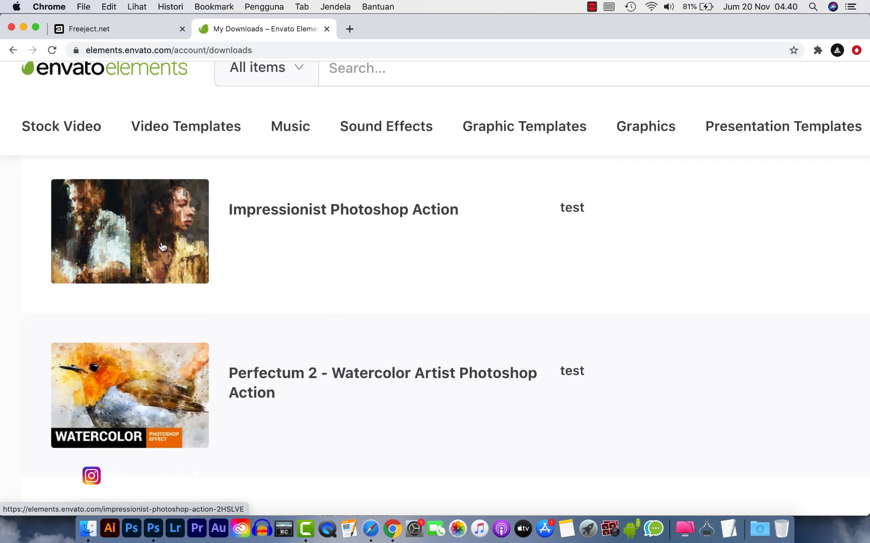
pyautogui.scroll(-2, 162, 247)
pyautogui.scroll(5, 162, 246)
pyautogui.scroll(2, 162, 247)
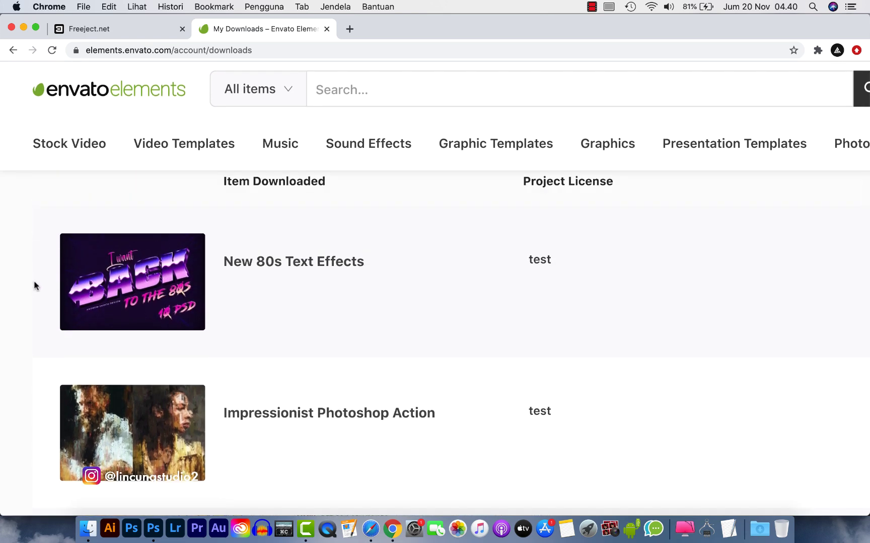
pyautogui.scroll(3, 34, 281)
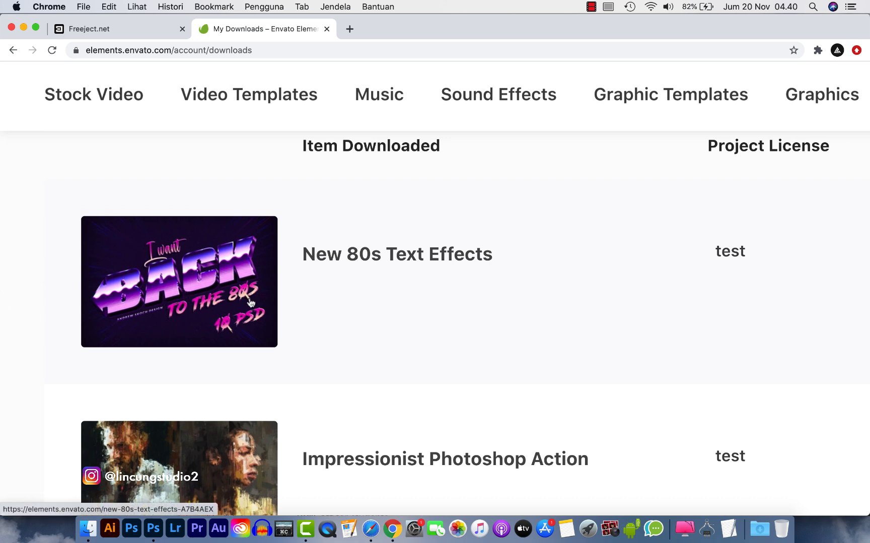
pyautogui.scroll(-3, 251, 303)
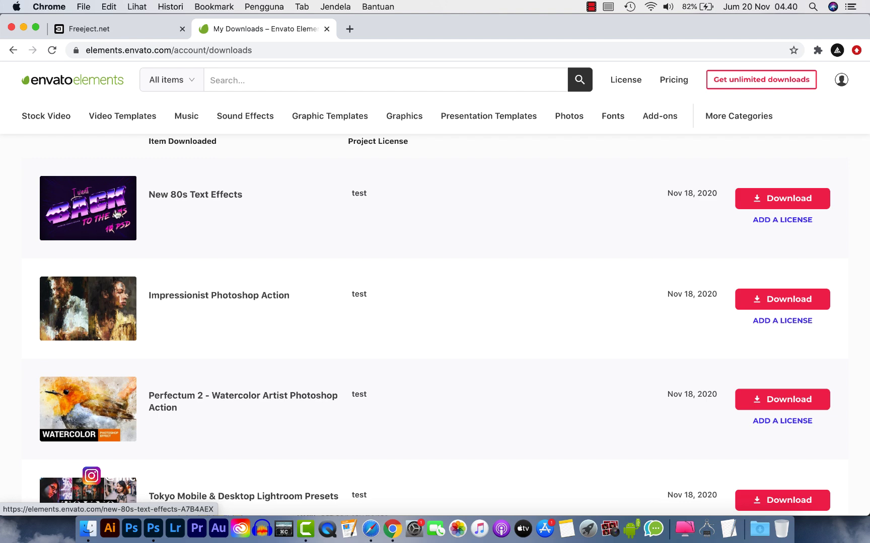
# - Switch to Finder, extract the text effects ZIP in the 49 retro text folder, and open the extracted folder
pyautogui.click(88, 528)
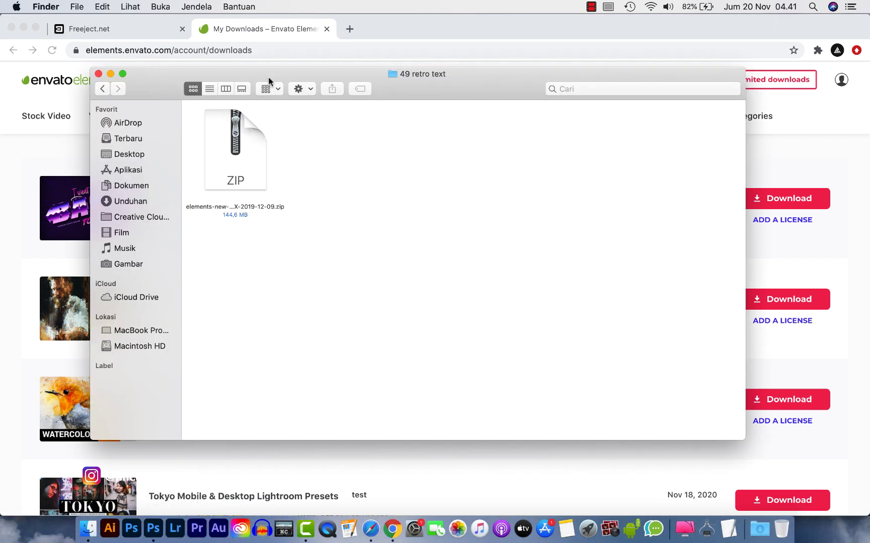
pyautogui.moveTo(269, 72); pyautogui.dragTo(270, 73)
pyautogui.doubleClick(246, 139)
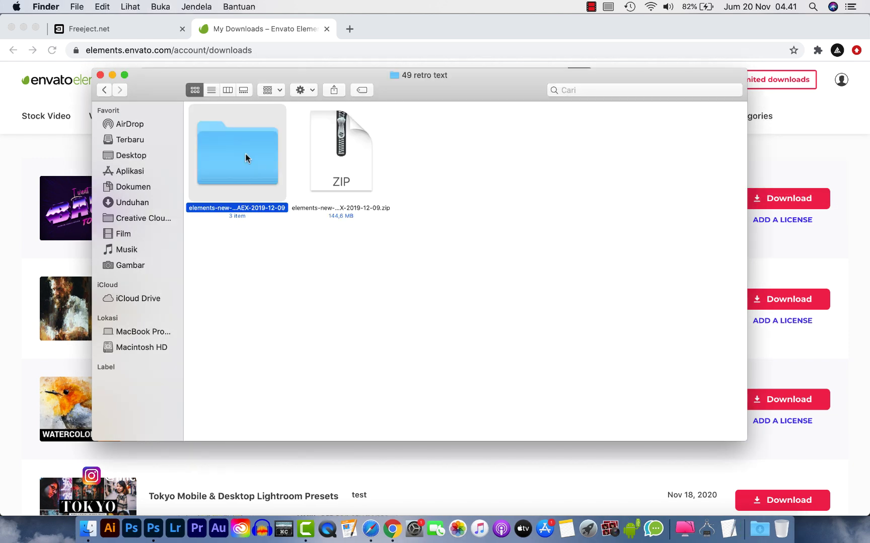
pyautogui.doubleClick(245, 157)
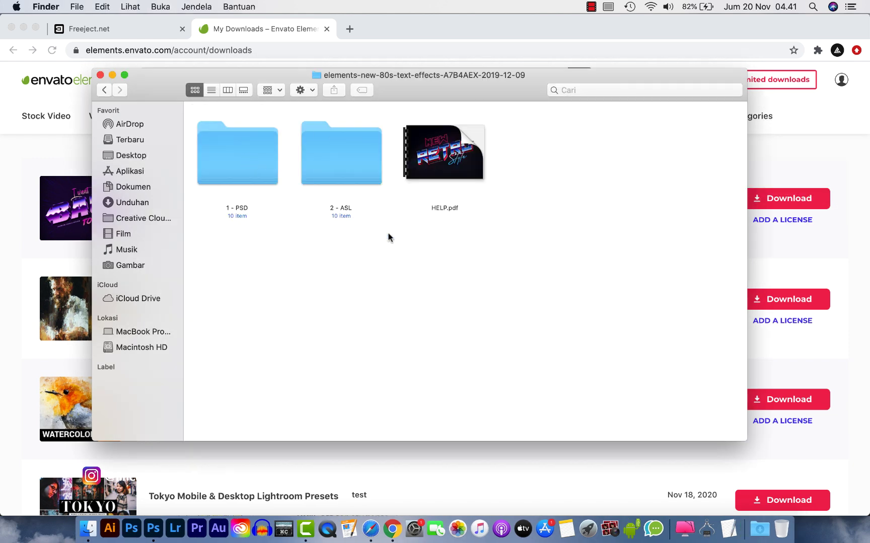
# - Open the 1 - PSD folder and select the files 01.psd through 10.psd
pyautogui.doubleClick(234, 154)
pyautogui.moveTo(221, 353); pyautogui.dragTo(612, 134)
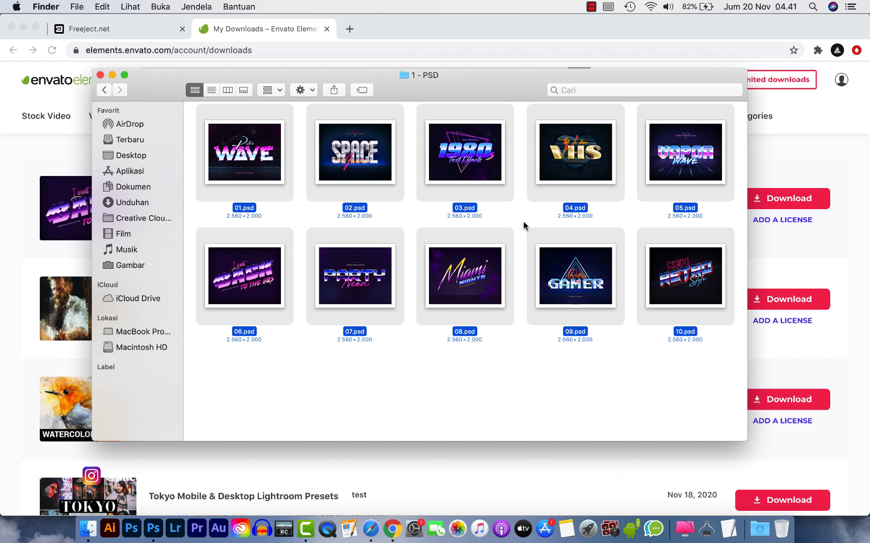
pyautogui.moveTo(447, 77); pyautogui.dragTo(507, 95)
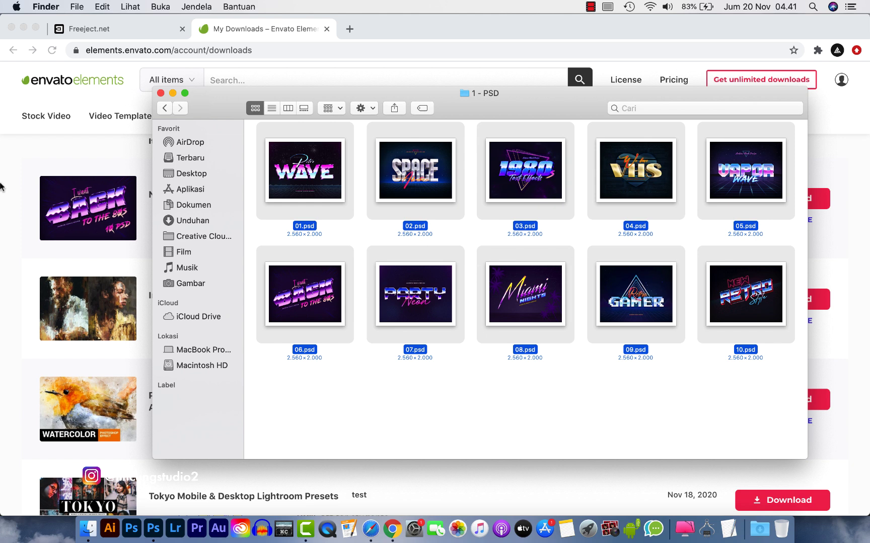
# - Hide Finder to return to Chrome and look through the My Downloads list around the New 80s Text Effects item
pyautogui.press('super+h')
pyautogui.scroll(1, 536, 294)
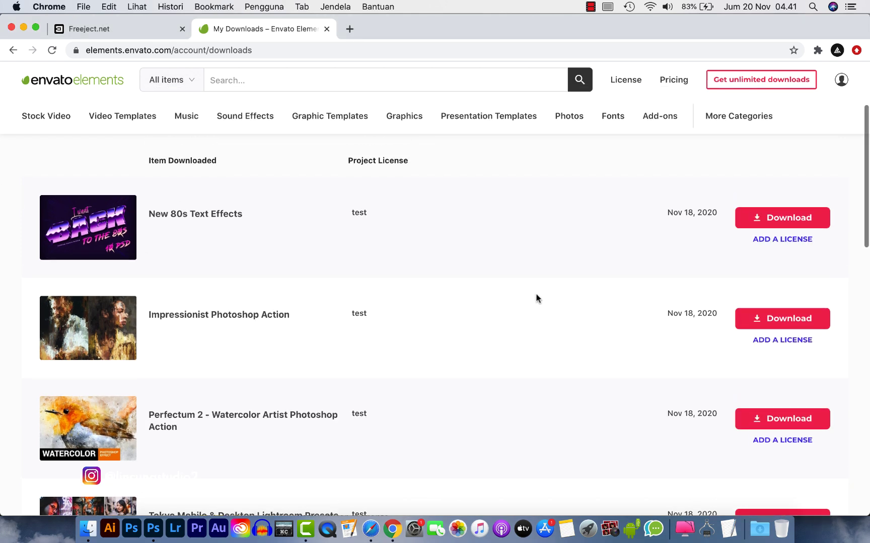
pyautogui.scroll(-5, 75, 342)
pyautogui.scroll(1, 106, 342)
pyautogui.scroll(10, 113, 338)
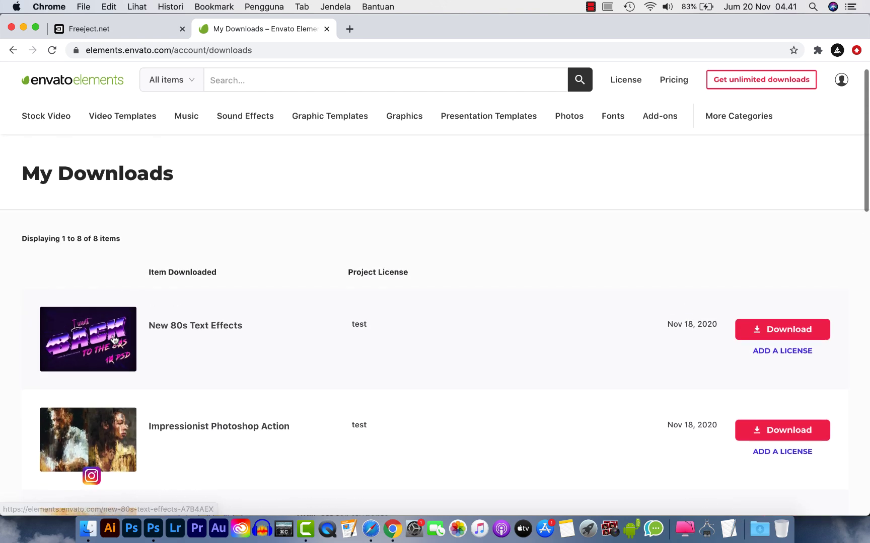
# - Switch back to the 1 - PSD folder in Finder, reposition its window, and open 09.psd in Photoshop
pyautogui.click(88, 529)
pyautogui.click(528, 431)
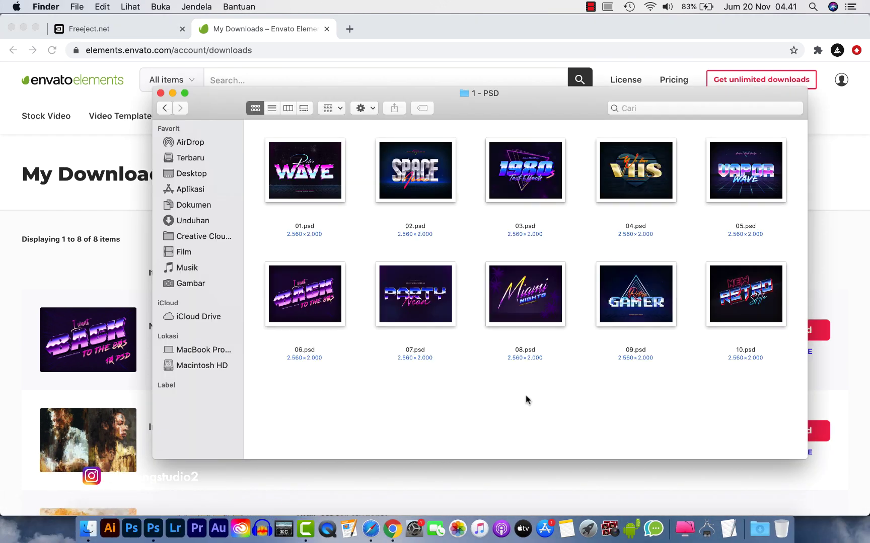
pyautogui.moveTo(503, 106); pyautogui.dragTo(447, 117)
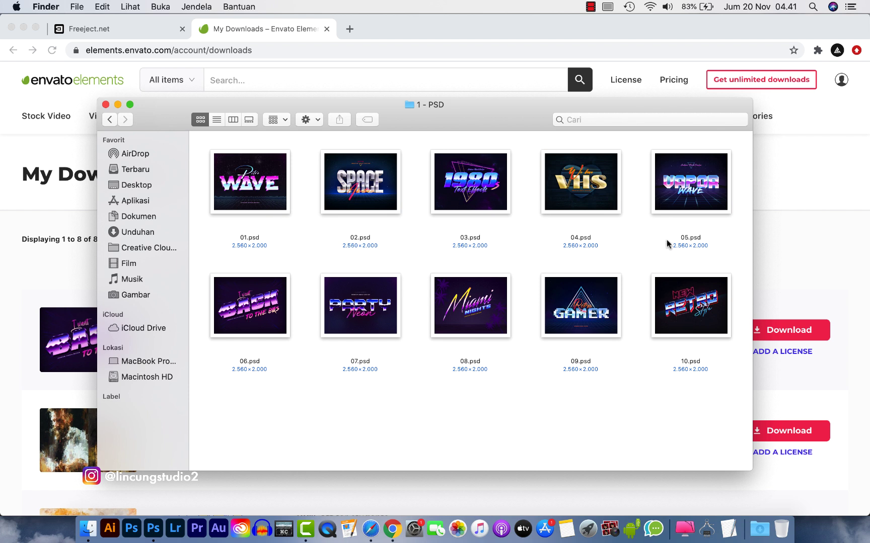
pyautogui.click(597, 326)
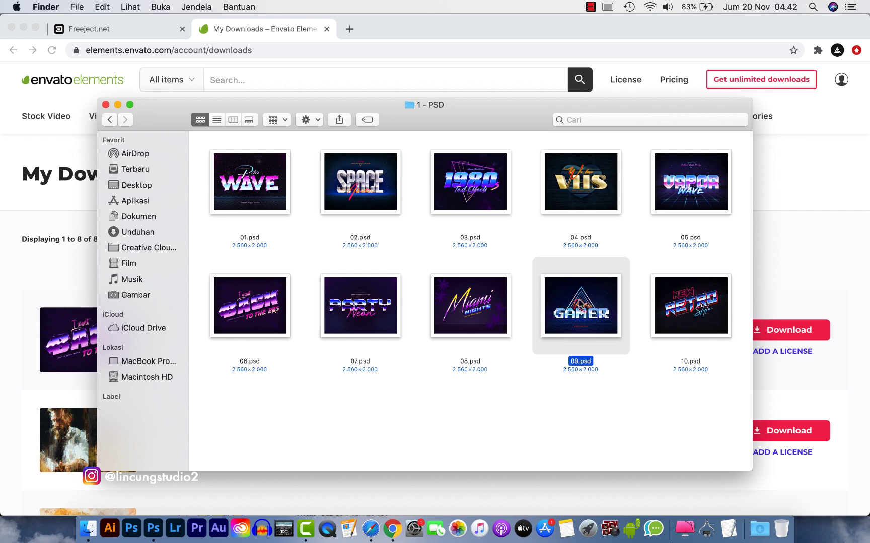
pyautogui.doubleClick(594, 304)
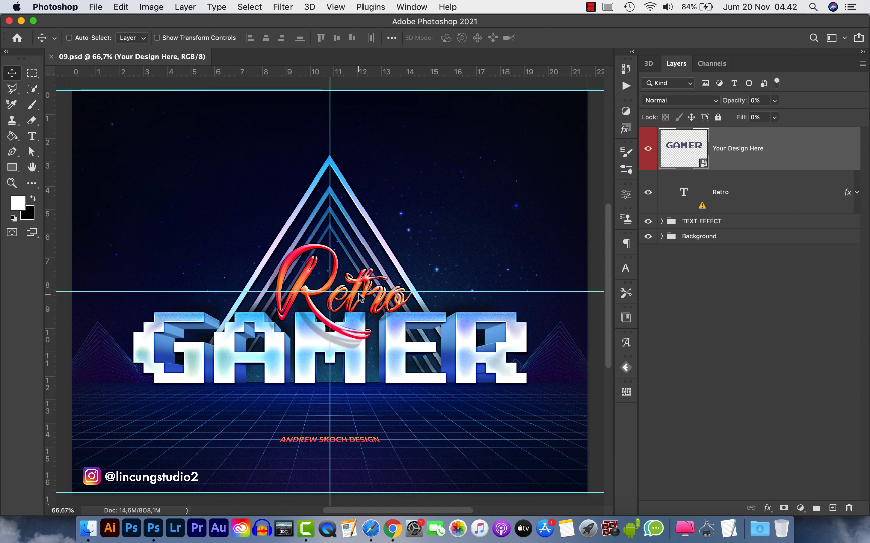
# - Resize the image to a width of 1000 pixels, accepting the text layer transform, and fit the document to the screen
pyautogui.click(149, 8)
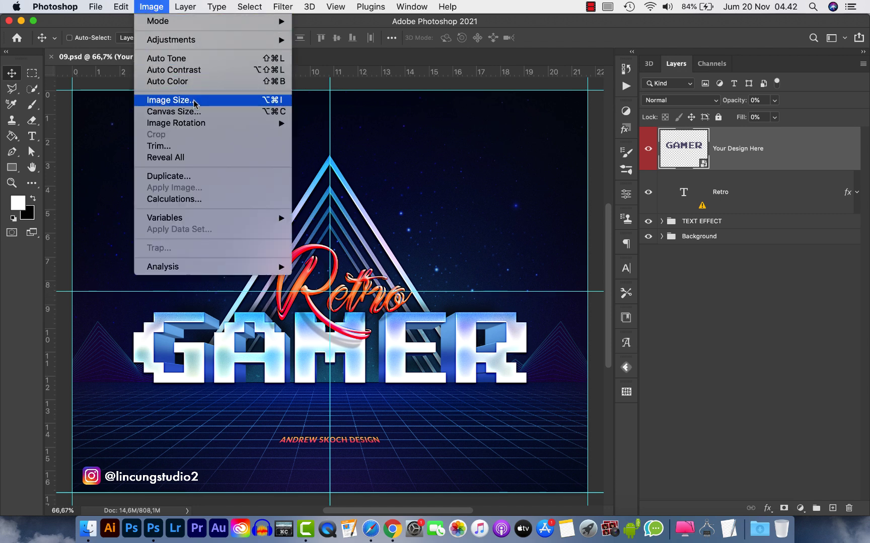
pyautogui.click(374, 151)
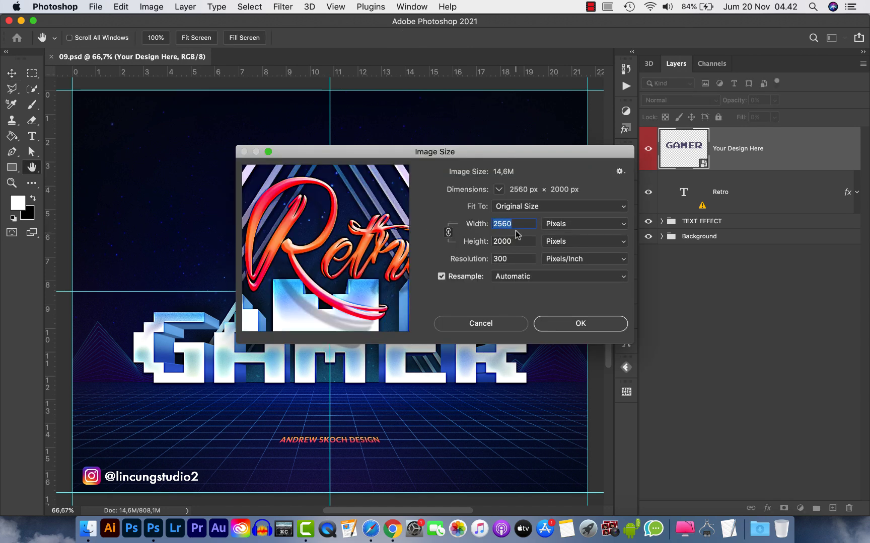
pyautogui.write('1000')
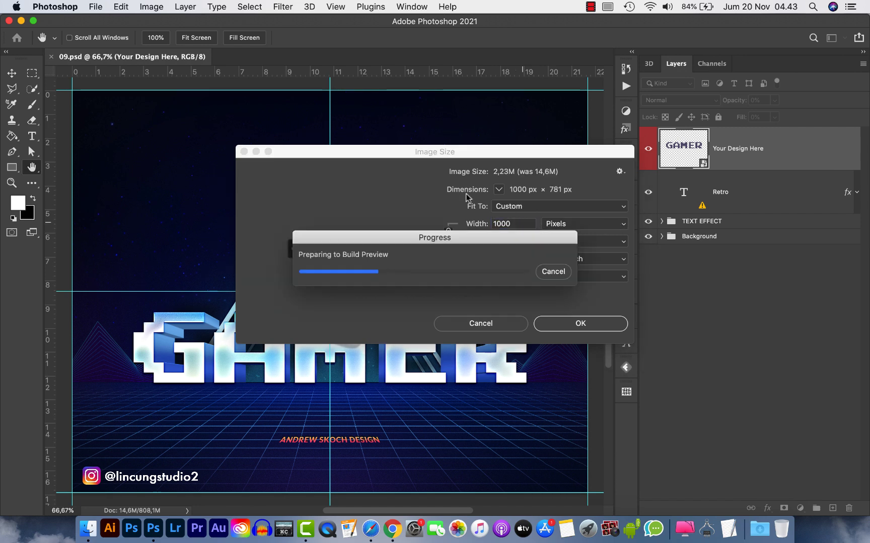
pyautogui.doubleClick(518, 224)
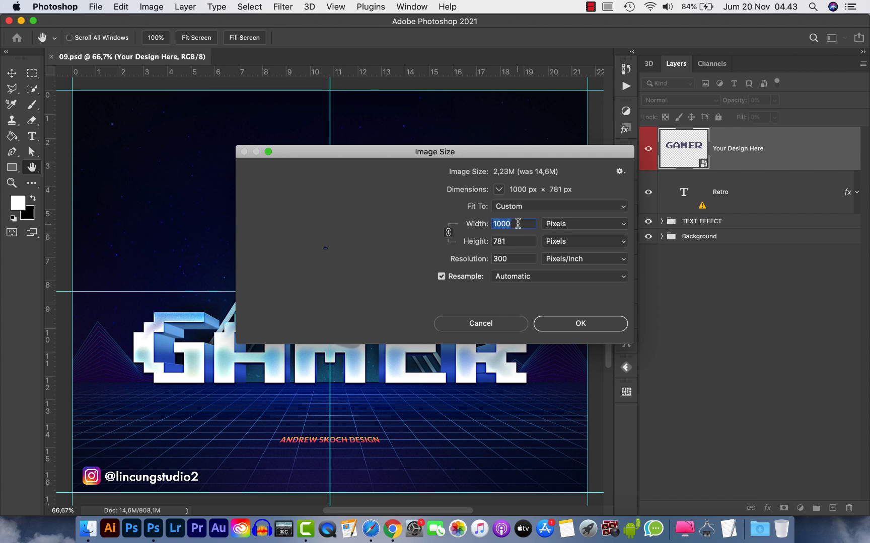
pyautogui.click(580, 324)
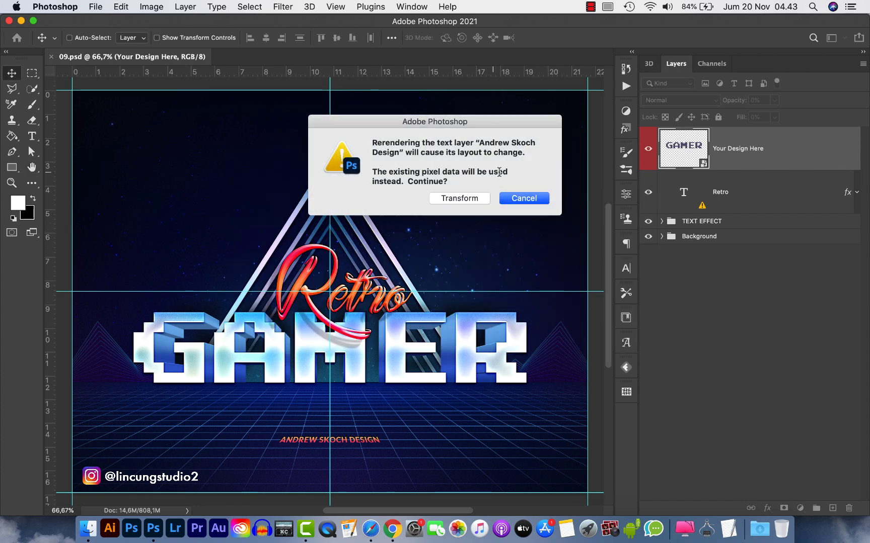
pyautogui.click(460, 199)
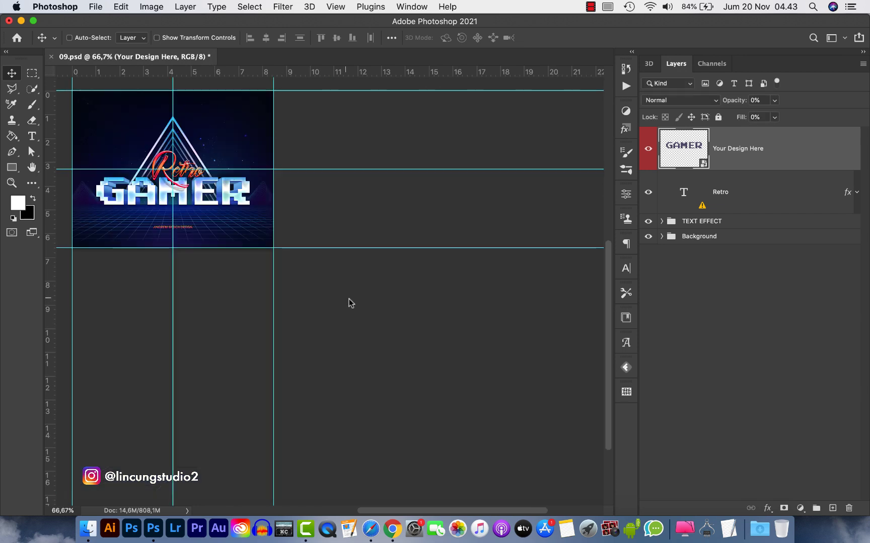
pyautogui.press('super+0')
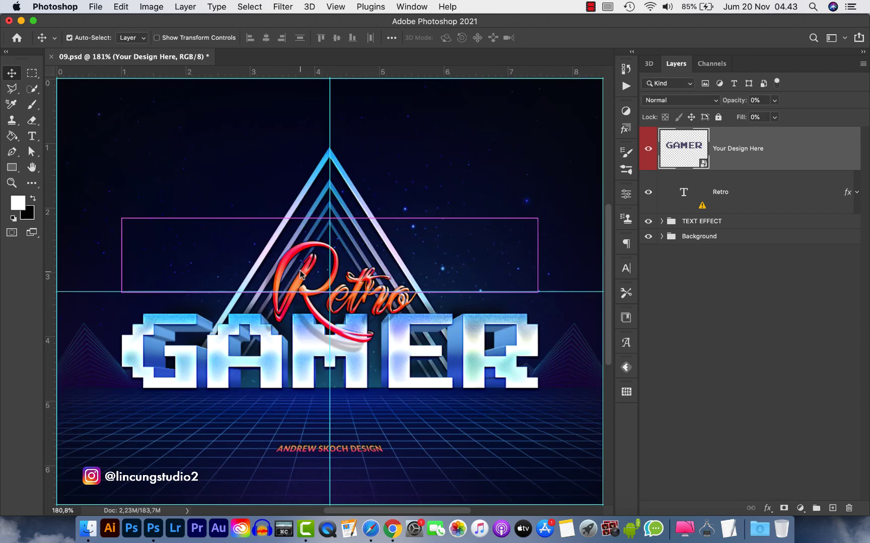
# - Expand the Background layer group and examine the layers it contains down to the Sky and Back layers
pyautogui.press('super')
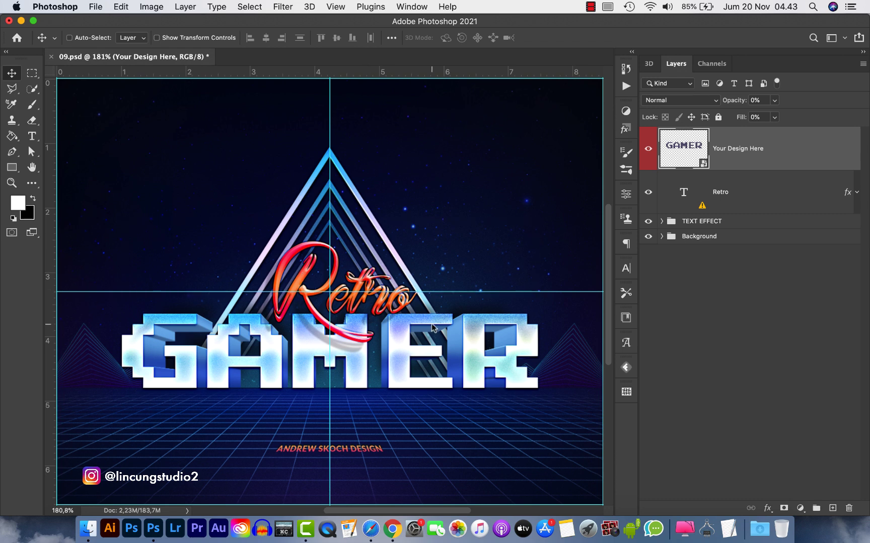
pyautogui.scroll(-1, 432, 327)
pyautogui.scroll(-1, 431, 332)
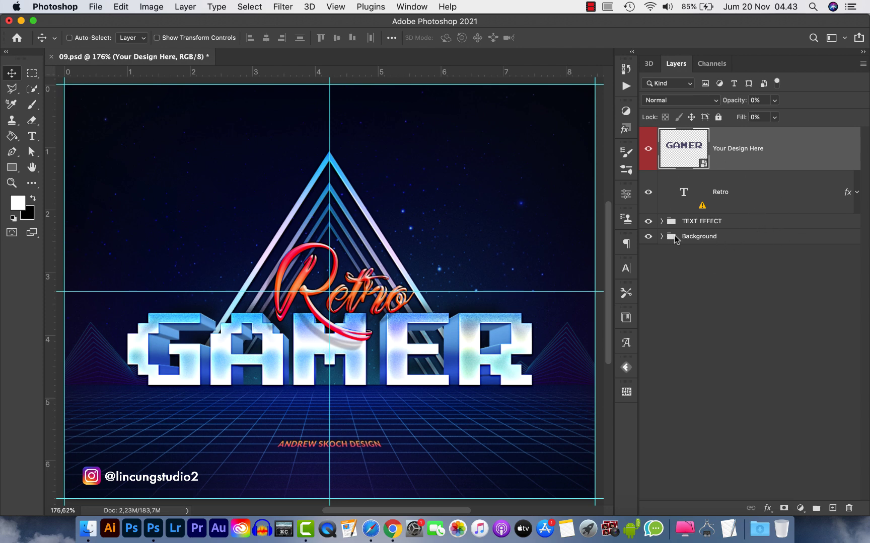
pyautogui.click(707, 240)
pyautogui.click(711, 222)
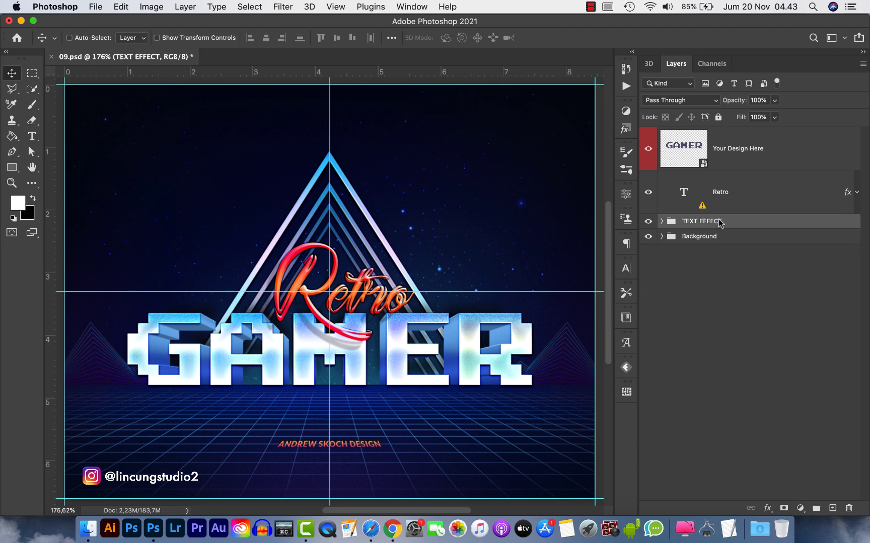
pyautogui.click(662, 237)
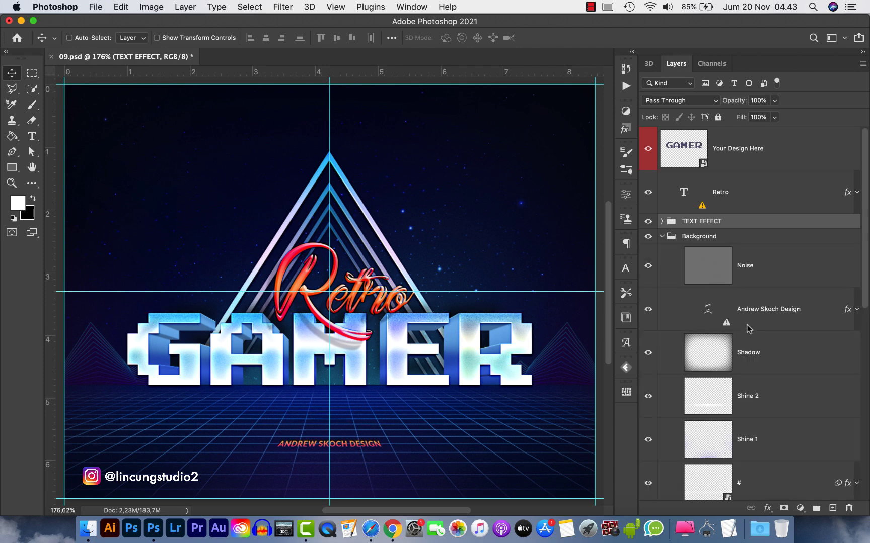
pyautogui.scroll(-10, 747, 324)
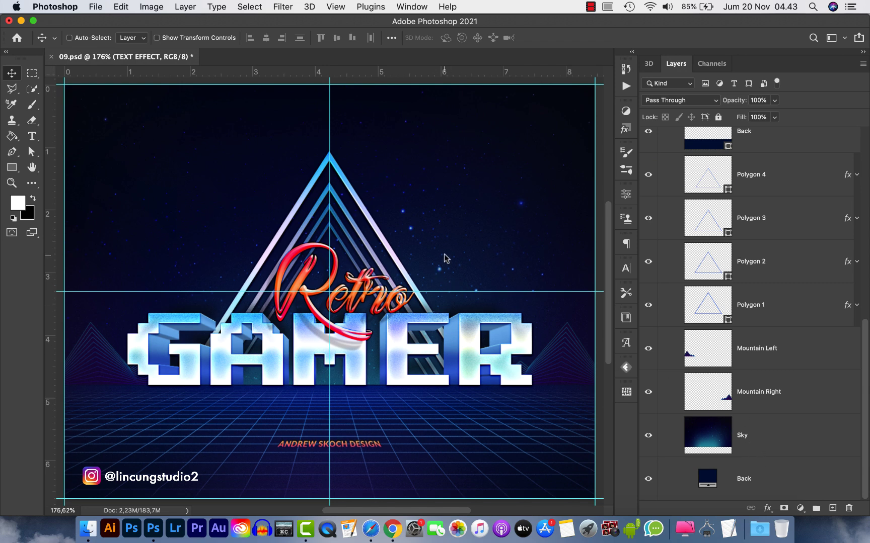
# - Select the Mountain Right layer, try moving its mountain up and inward, and restore its original position
pyautogui.click(760, 477)
pyautogui.click(762, 441)
pyautogui.click(762, 394)
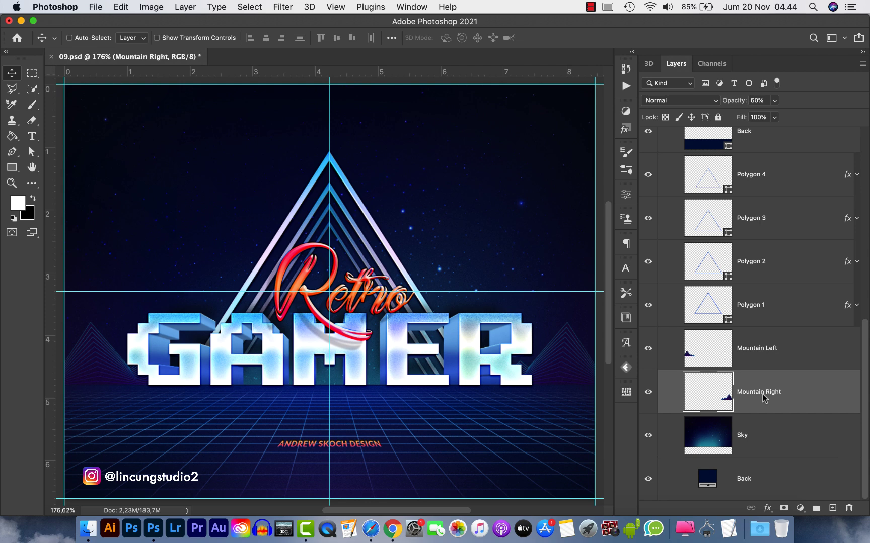
pyautogui.moveTo(536, 333); pyautogui.dragTo(475, 269)
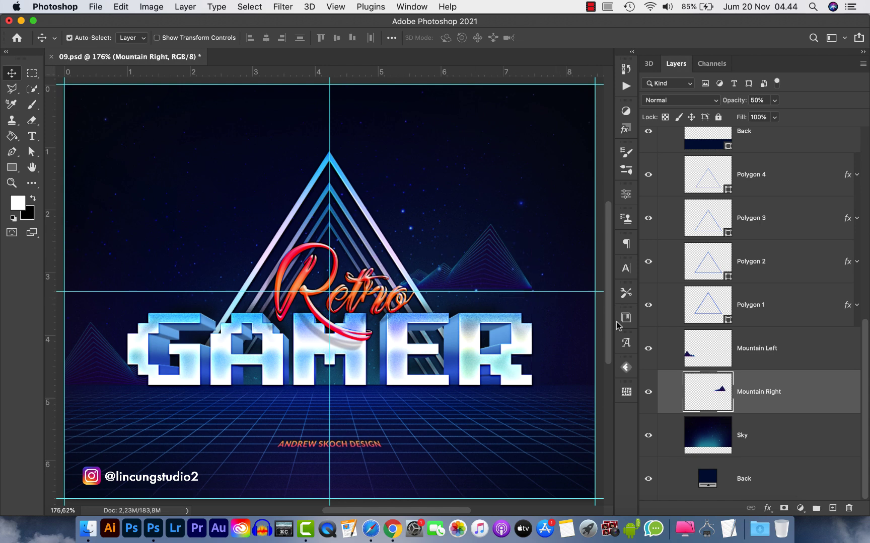
pyautogui.press('super')
pyautogui.moveTo(331, 251); pyautogui.dragTo(405, 347)
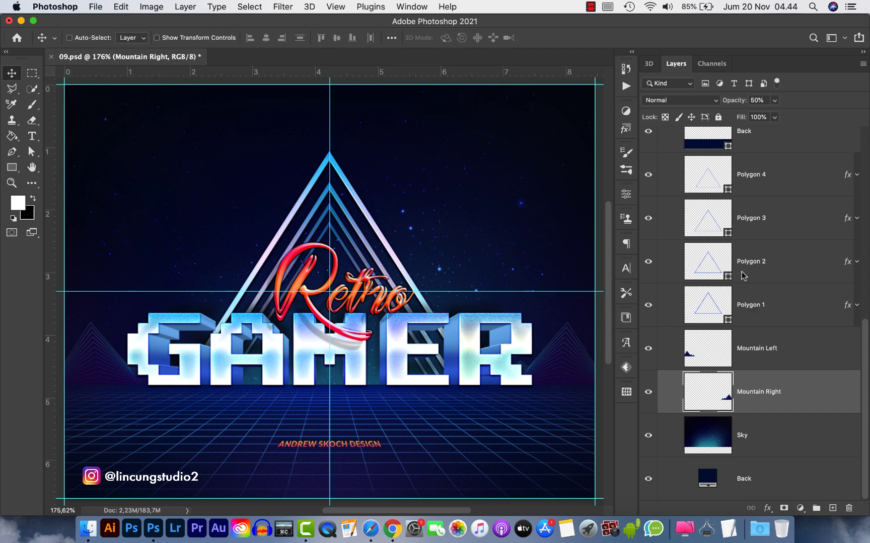
# - Temporarily hide and show the Polygon 1 and Polygon 2 layers to check which triangles they draw
pyautogui.scroll(2, 757, 316)
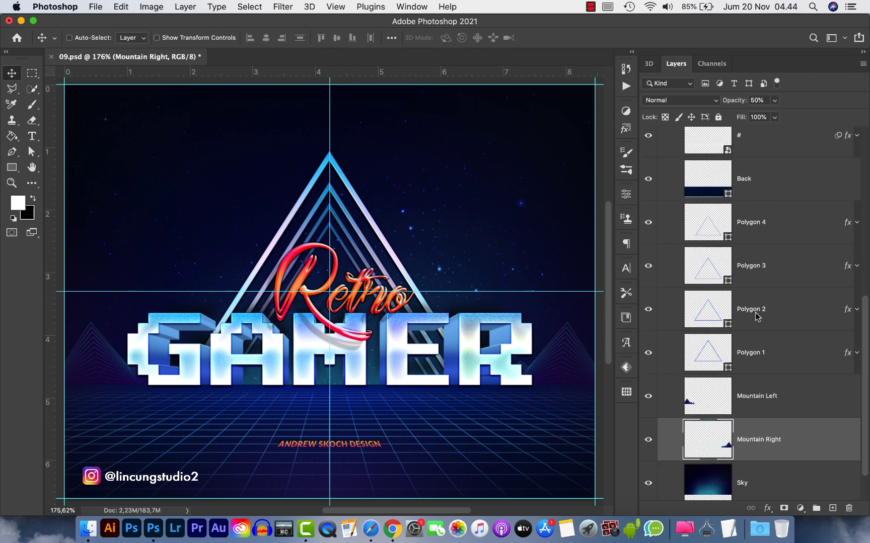
pyautogui.click(648, 352)
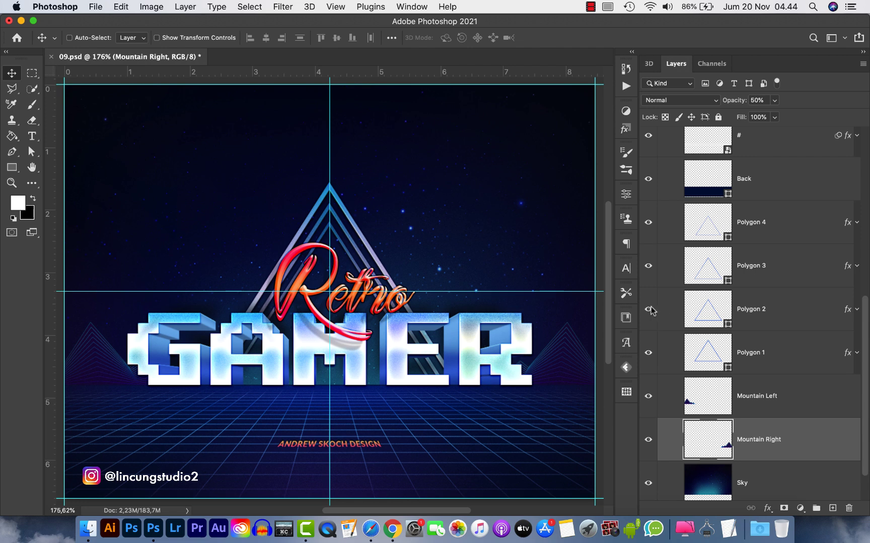
pyautogui.click(649, 309)
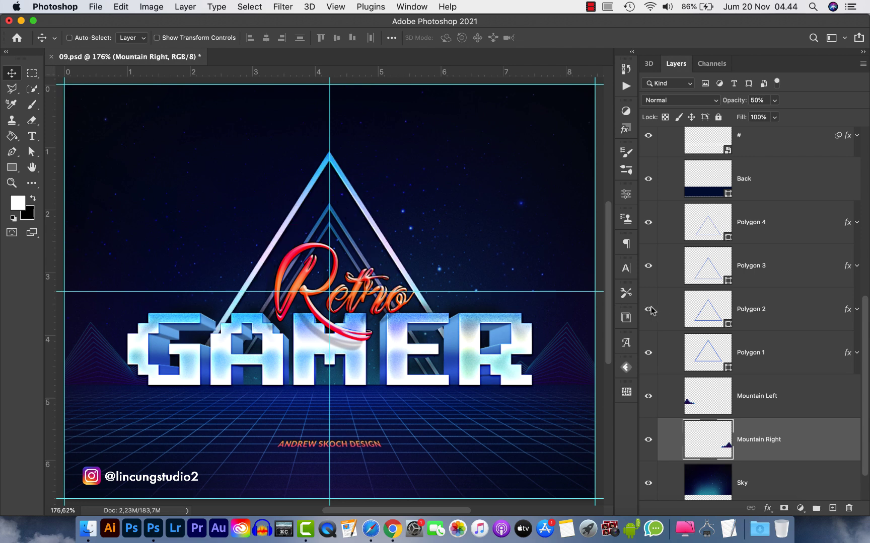
pyautogui.click(649, 310)
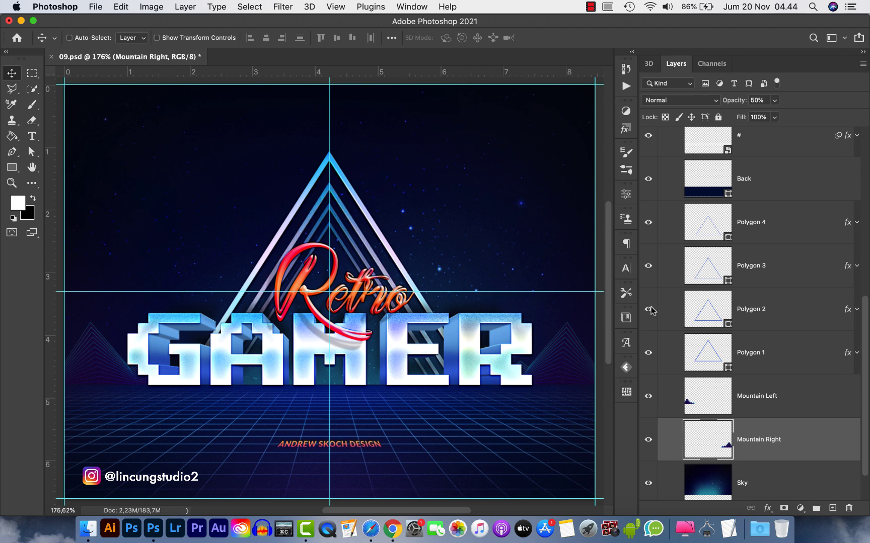
# - Find and select the # layer in the Background group, toggling its visibility to check what it draws
pyautogui.scroll(5, 772, 306)
pyautogui.scroll(-3, 773, 306)
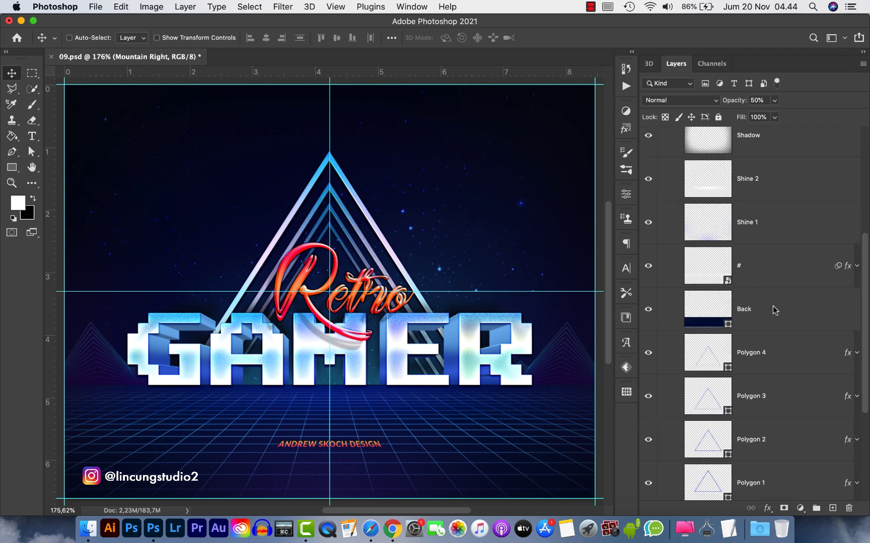
pyautogui.scroll(3, 773, 306)
pyautogui.scroll(-3, 773, 306)
pyautogui.click(745, 267)
pyautogui.click(647, 267)
pyautogui.click(648, 268)
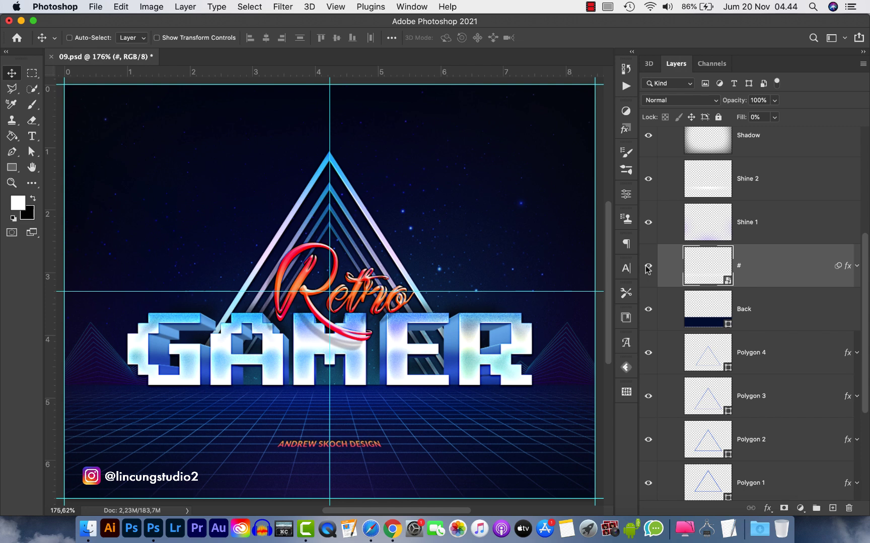
# - Open the # layer's smart object and add a black (#000000) solid color fill beneath the # copy layer to inspect the grid
pyautogui.doubleClick(706, 267)
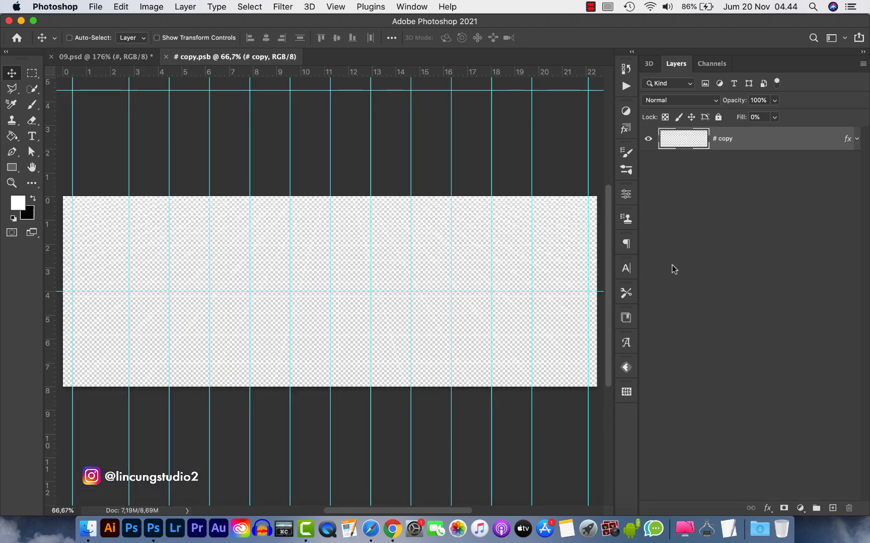
pyautogui.click(800, 508)
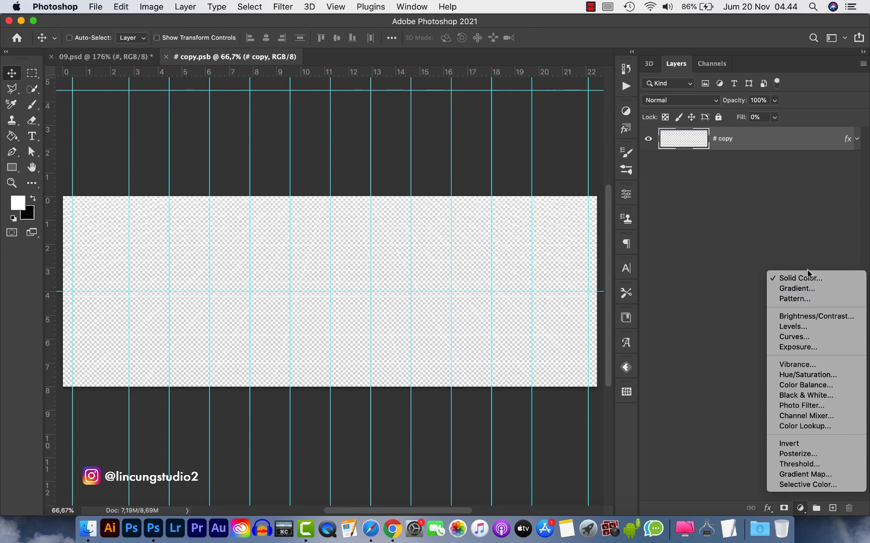
pyautogui.click(800, 278)
pyautogui.moveTo(553, 265); pyautogui.dragTo(420, 391)
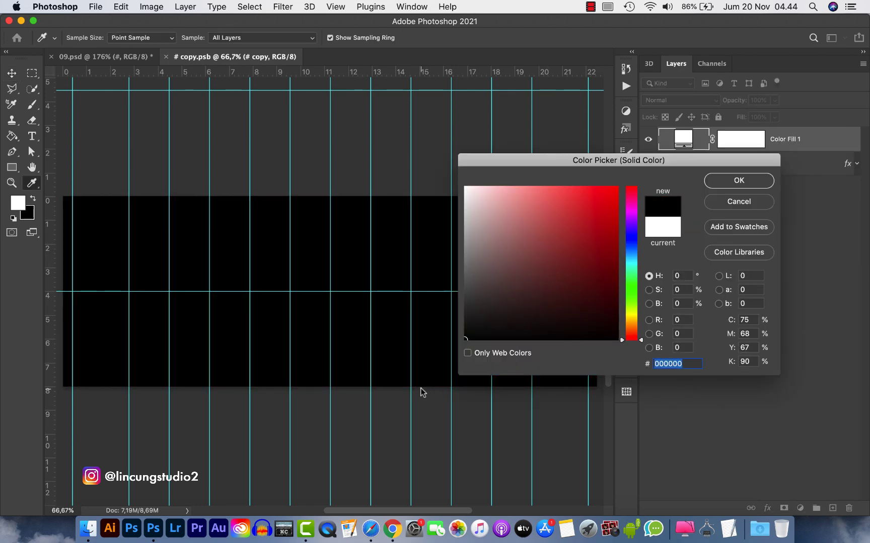
pyautogui.click(736, 181)
pyautogui.moveTo(781, 139); pyautogui.dragTo(777, 172)
pyautogui.scroll(10, 313, 238)
pyautogui.scroll(-10, 311, 240)
pyautogui.scroll(2, 310, 246)
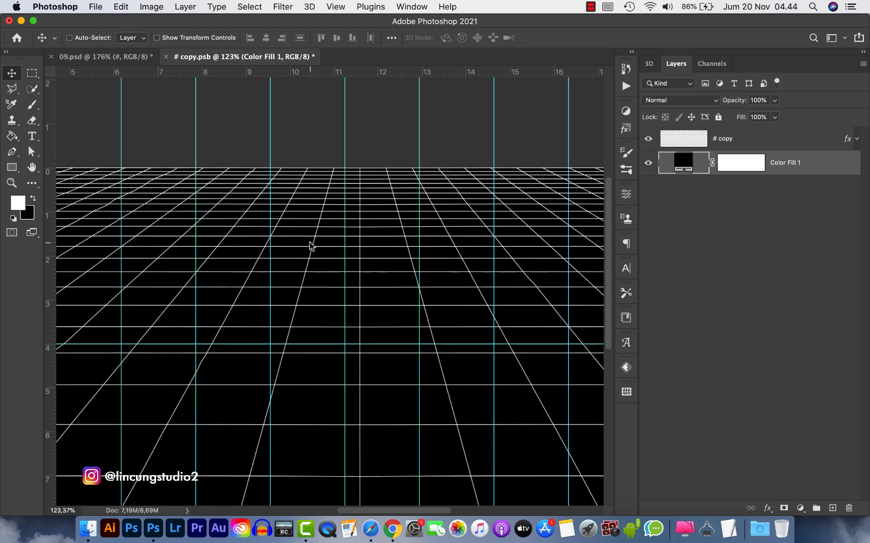
pyautogui.scroll(-3, 311, 246)
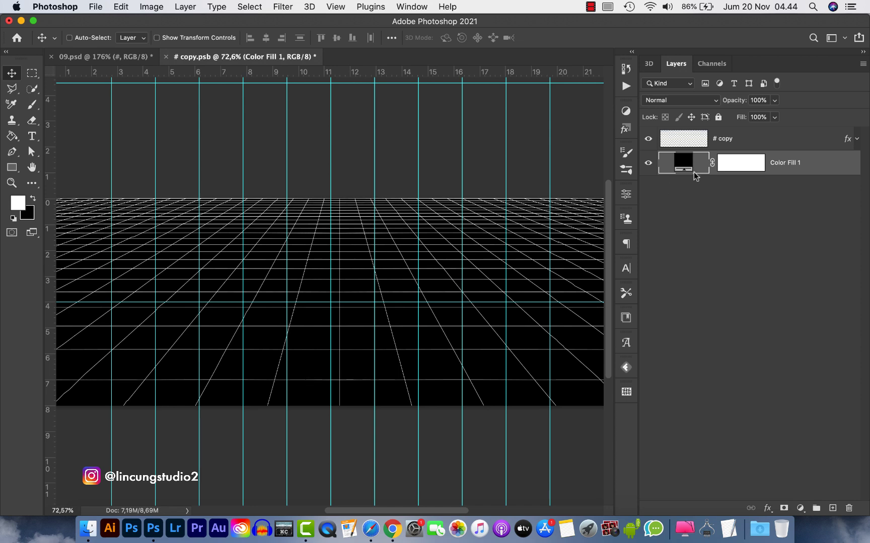
# - Try shifting the # copy grid within # copy.psb, discard the edits by closing the document, and return to 09.psd
pyautogui.click(721, 145)
pyautogui.moveTo(418, 263); pyautogui.dragTo(341, 287)
pyautogui.press('super+z')
pyautogui.press('z')
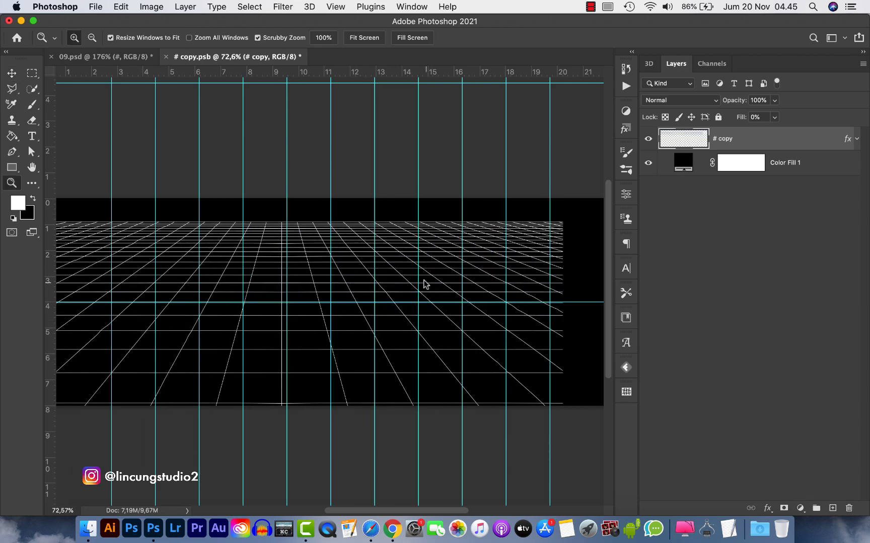
pyautogui.click(166, 57)
pyautogui.click(395, 191)
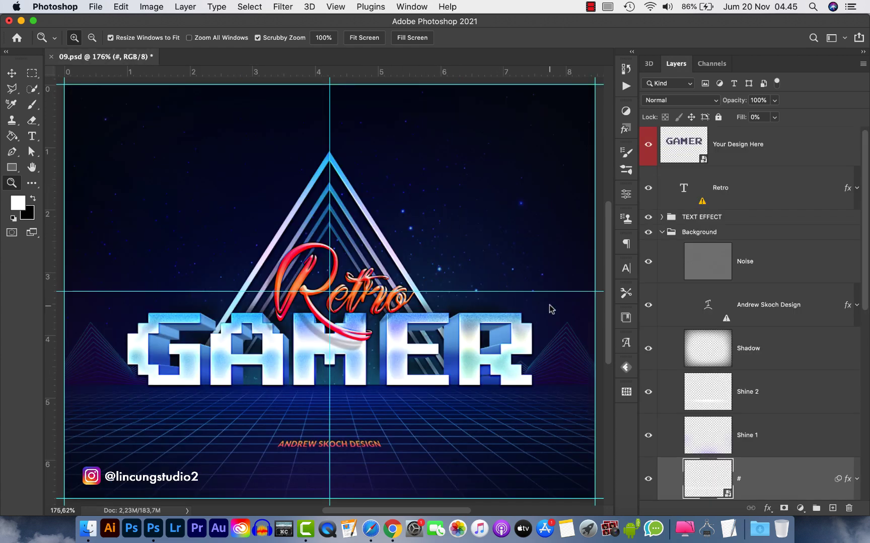
pyautogui.scroll(-1, 735, 359)
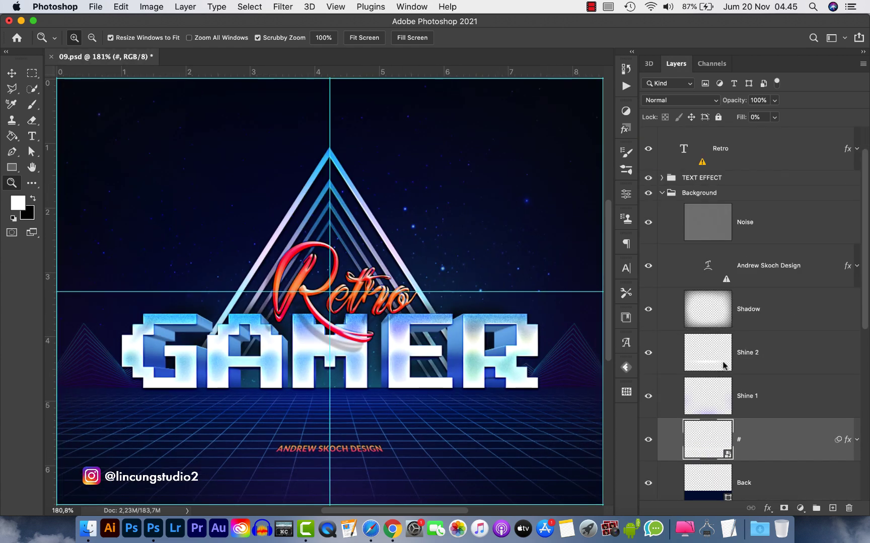
# - Collapse the Background group, expand the TEXT EFFECT group and select its Main 4 layer
pyautogui.click(662, 193)
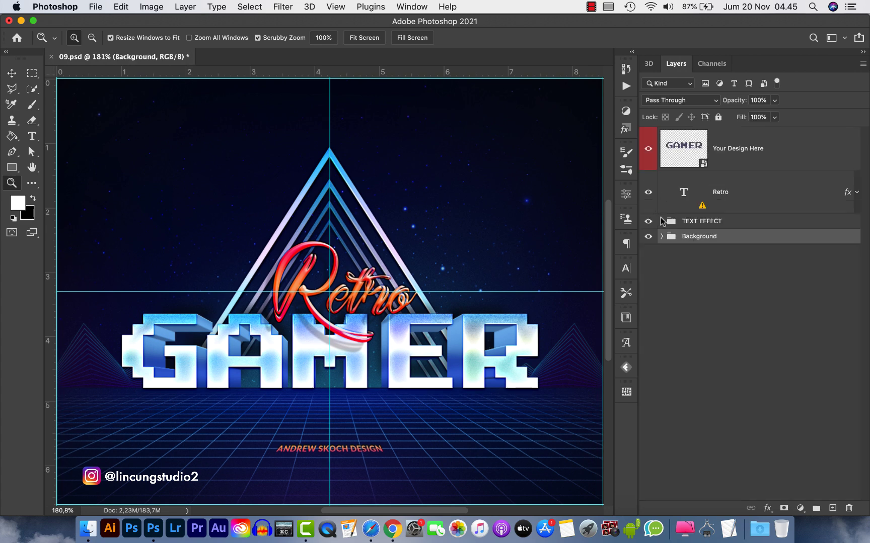
pyautogui.click(662, 222)
pyautogui.click(800, 256)
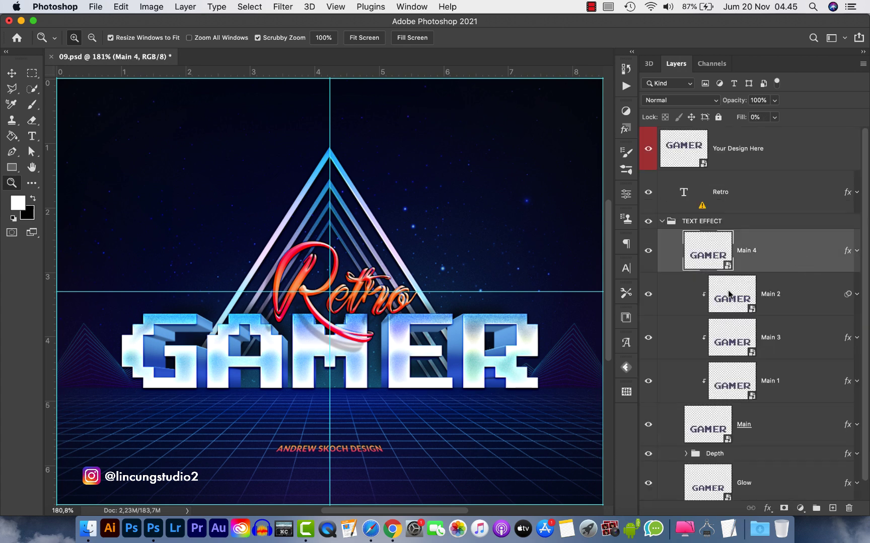
pyautogui.scroll(-1, 725, 297)
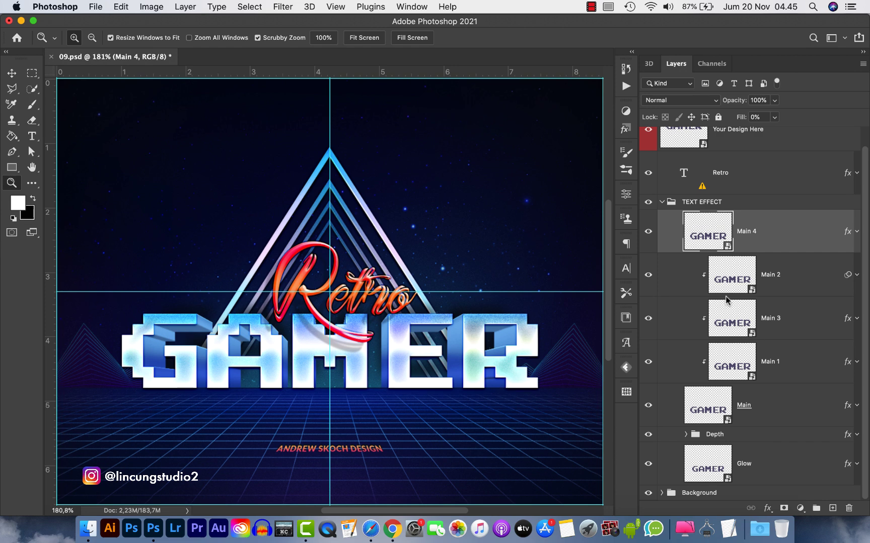
# - Check the effects and smart filters applied to the Main 4, Main 2 and Main 3 layers, collapsing each list again
pyautogui.click(857, 232)
pyautogui.click(857, 232)
pyautogui.click(856, 274)
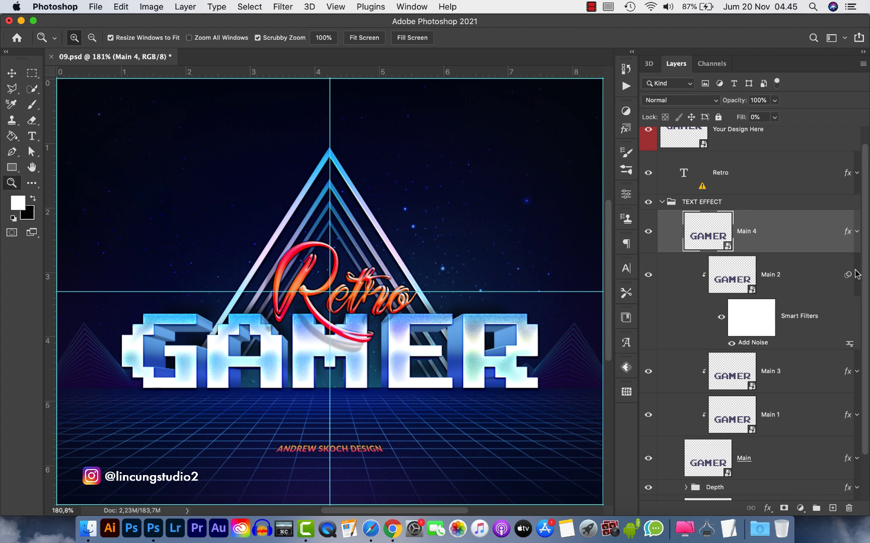
pyautogui.click(857, 275)
pyautogui.click(857, 318)
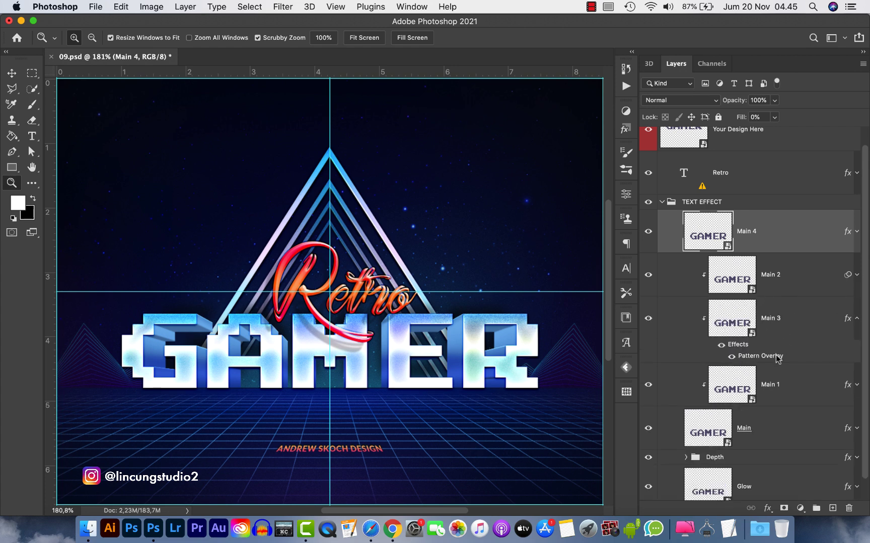
pyautogui.click(856, 318)
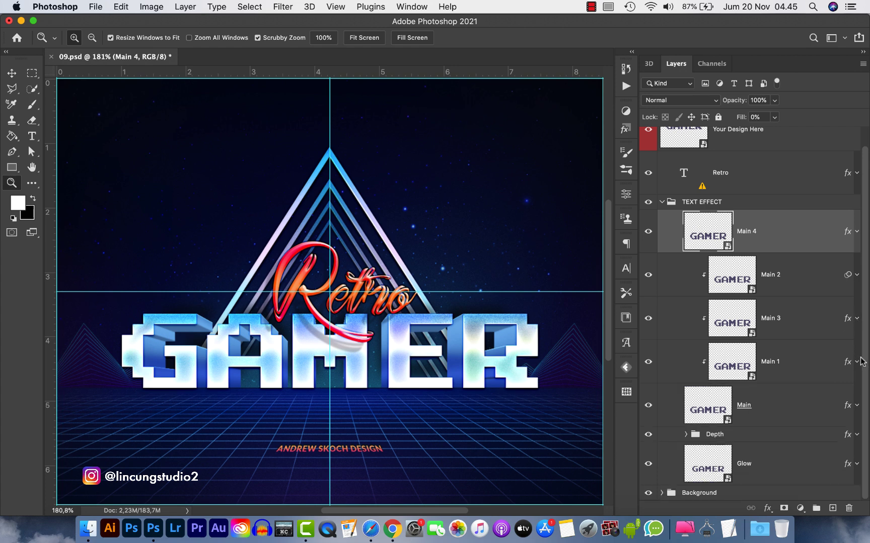
# - Check the layer effects applied to Main 1 and Main in the TEXT EFFECT group, collapsing each list again
pyautogui.click(854, 363)
pyautogui.click(855, 362)
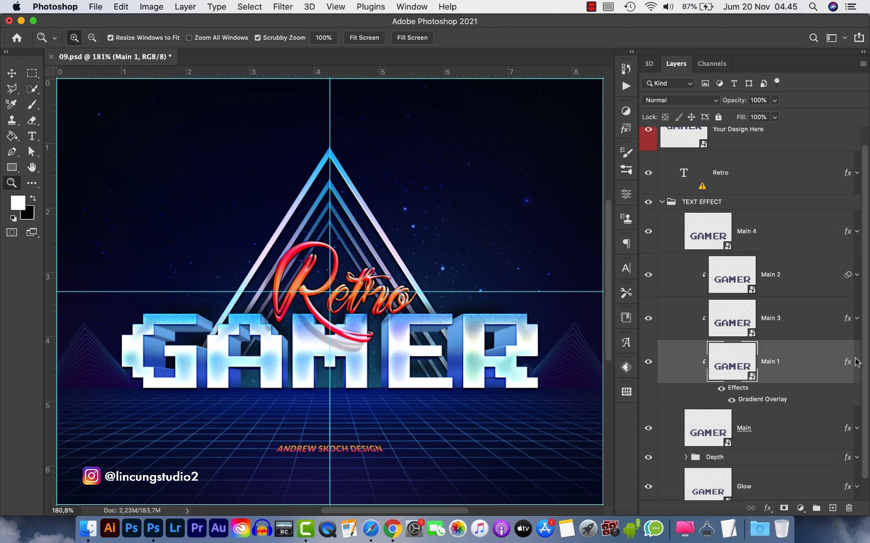
pyautogui.click(856, 362)
pyautogui.click(856, 406)
pyautogui.scroll(-3, 781, 387)
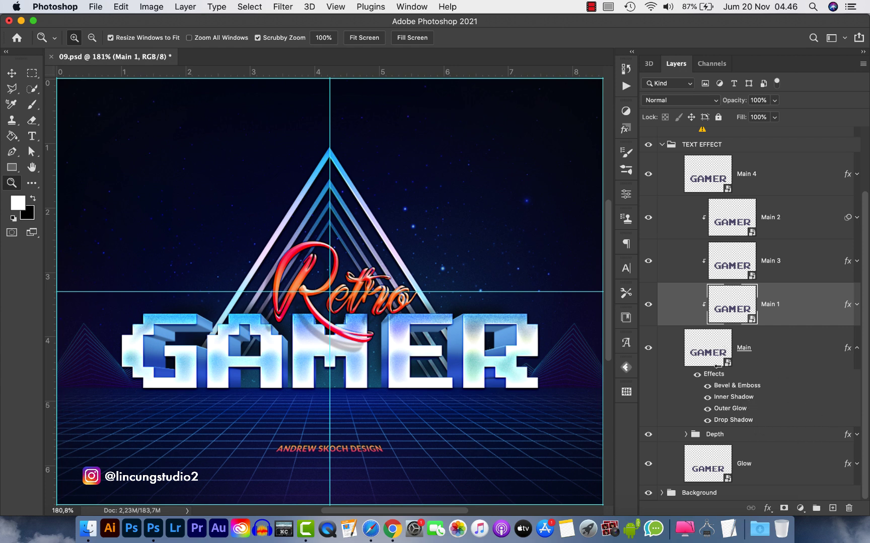
pyautogui.click(855, 347)
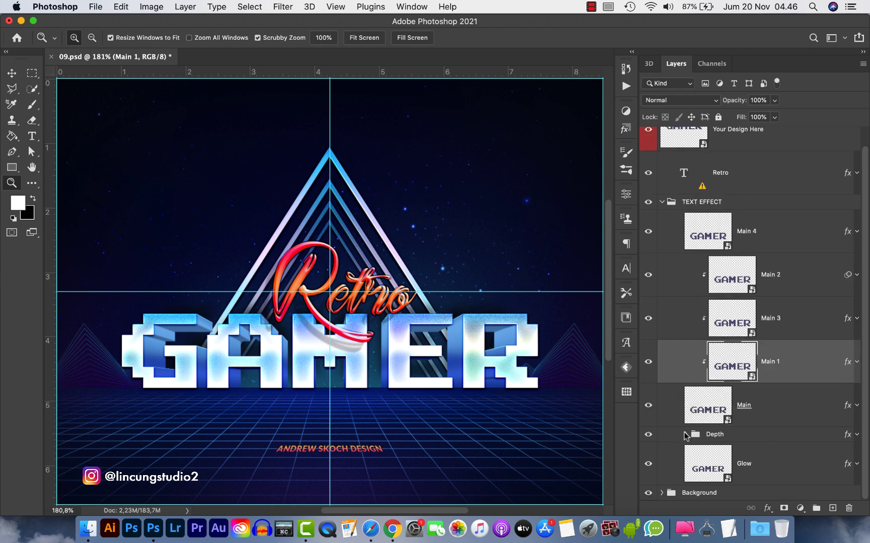
# - Expand the Depth group, look through its stack of TEXT copy layers and check the effects on TEXT copy 61
pyautogui.click(685, 435)
pyautogui.scroll(-5, 731, 438)
pyautogui.scroll(3, 731, 438)
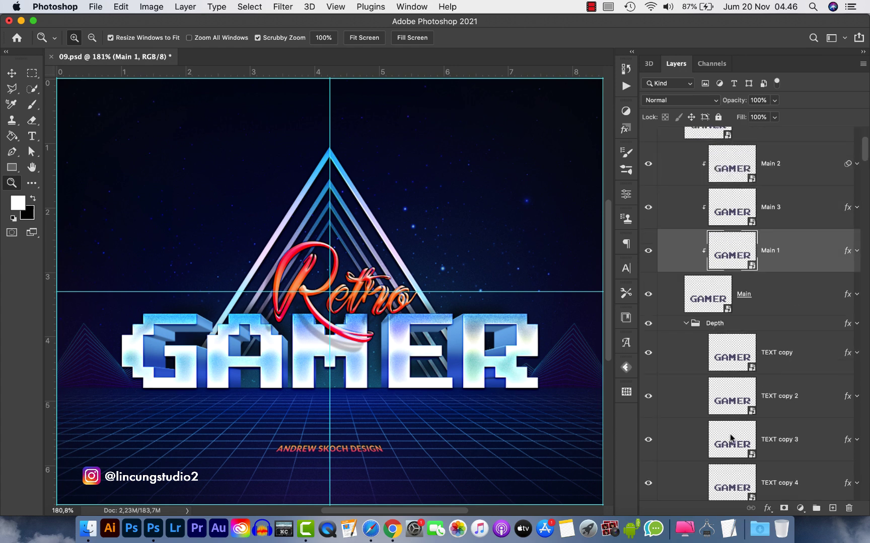
pyautogui.click(792, 350)
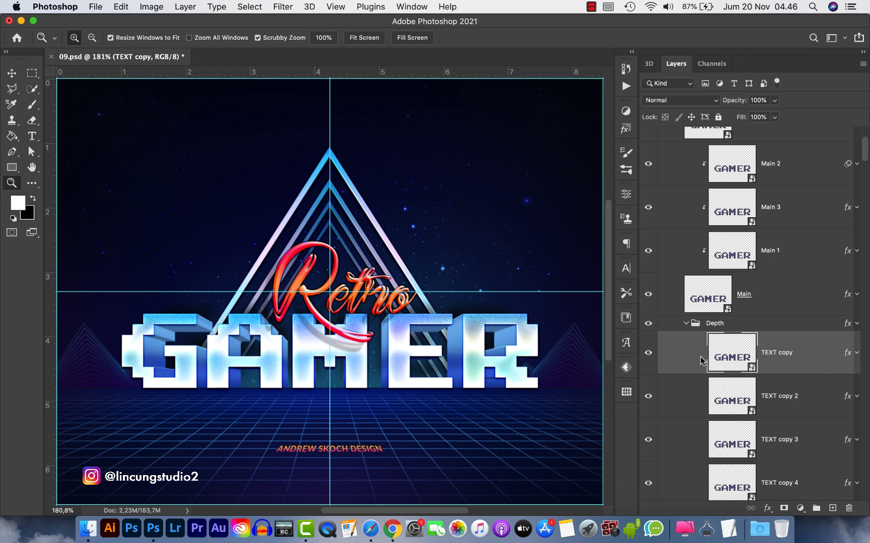
pyautogui.scroll(-15, 772, 388)
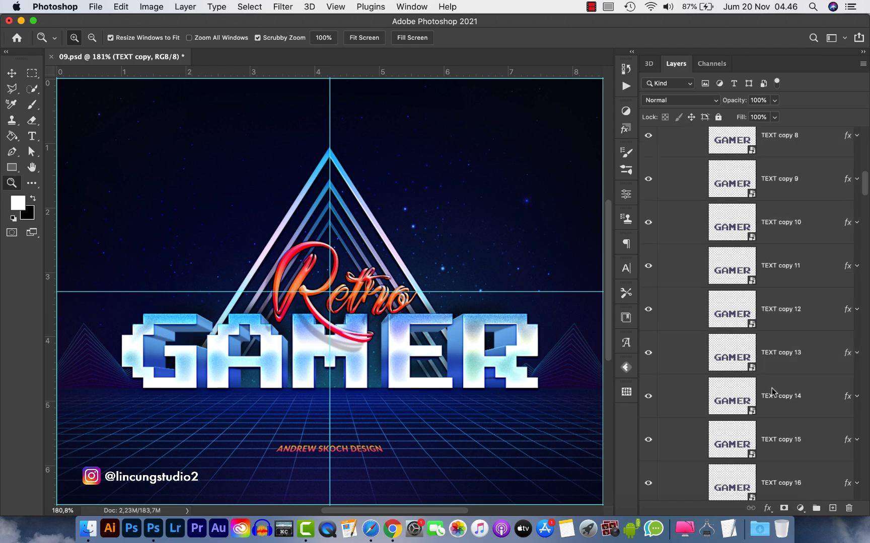
pyautogui.scroll(-20, 772, 388)
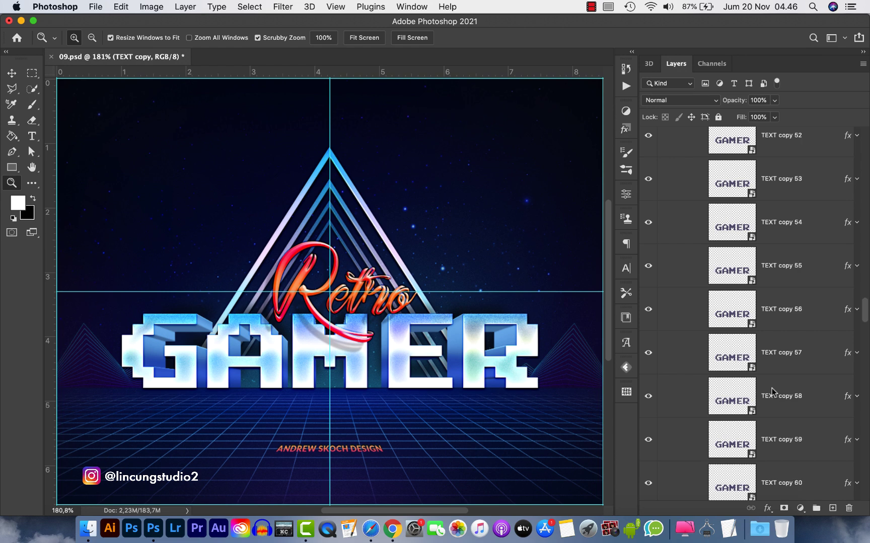
pyautogui.click(858, 310)
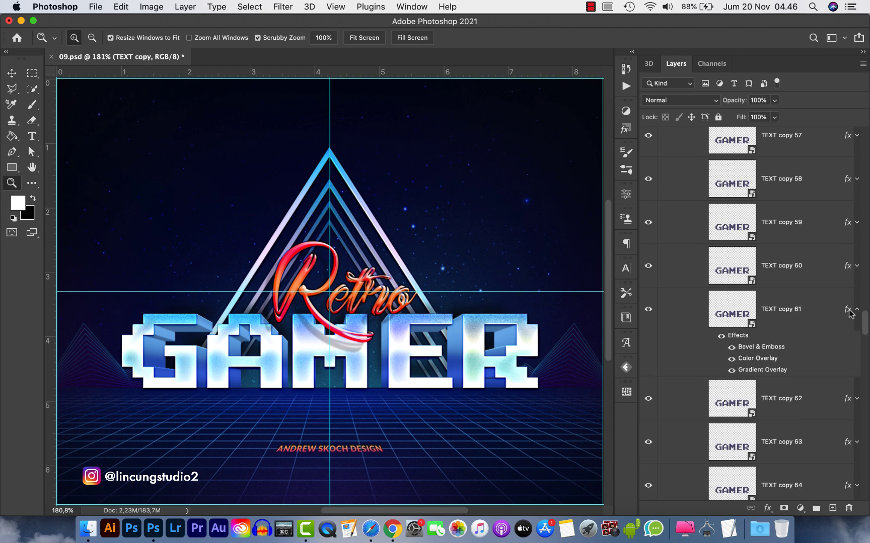
pyautogui.click(858, 310)
pyautogui.scroll(-20, 816, 392)
pyautogui.scroll(-10, 815, 391)
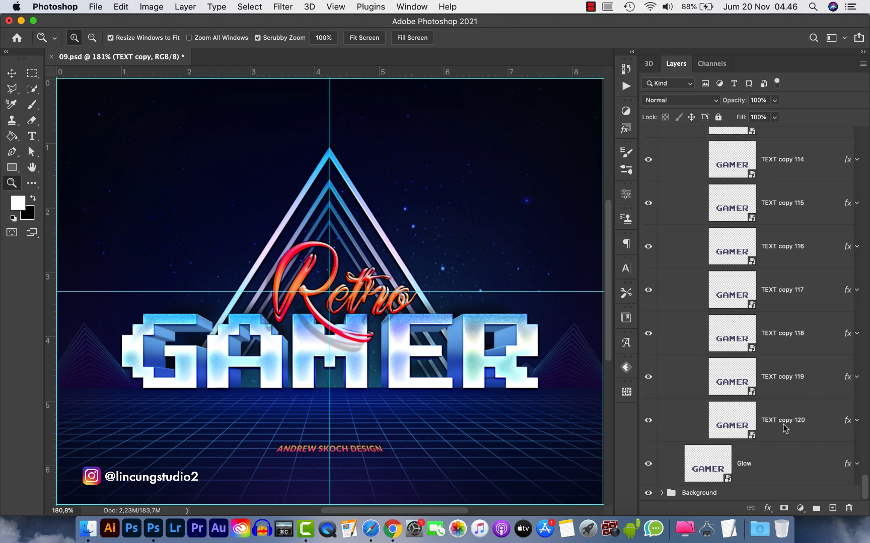
pyautogui.scroll(20, 806, 451)
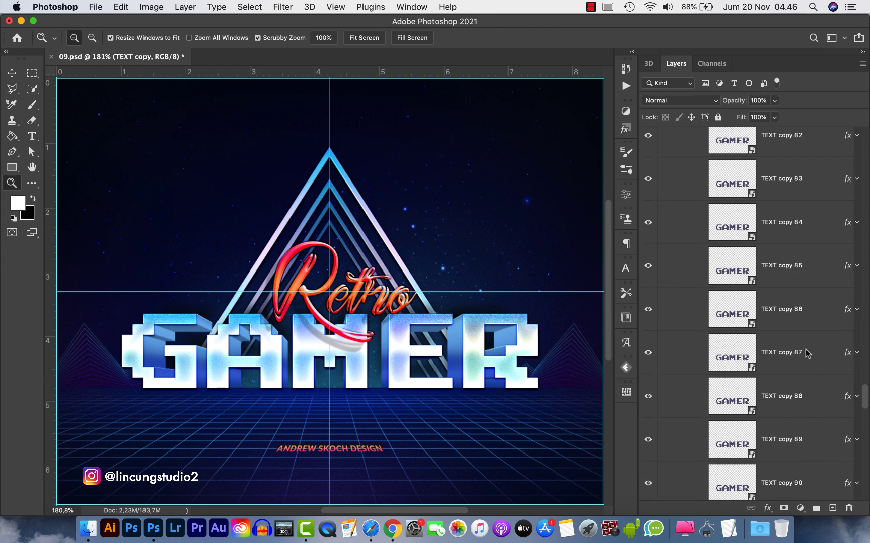
pyautogui.scroll(10, 806, 353)
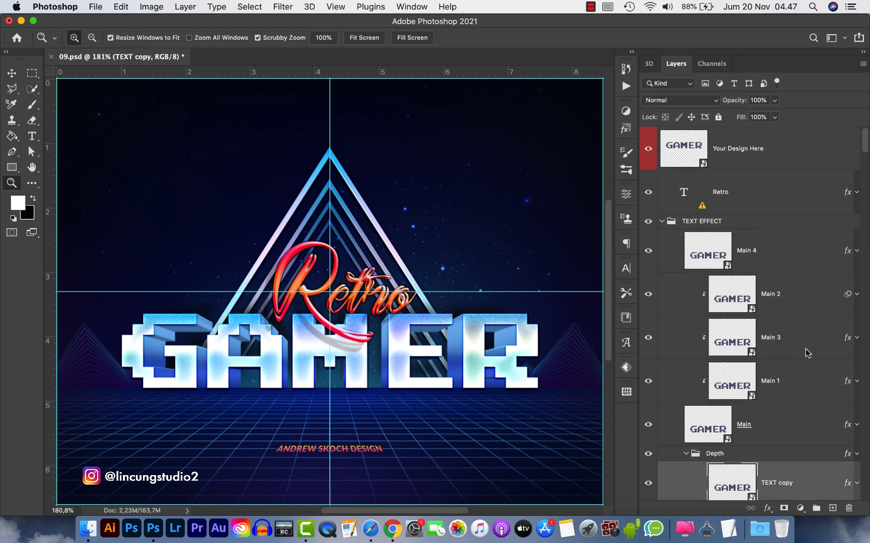
# - Collapse the TEXT EFFECT group and open the Your Design Here layer's smart object for editing
pyautogui.click(662, 222)
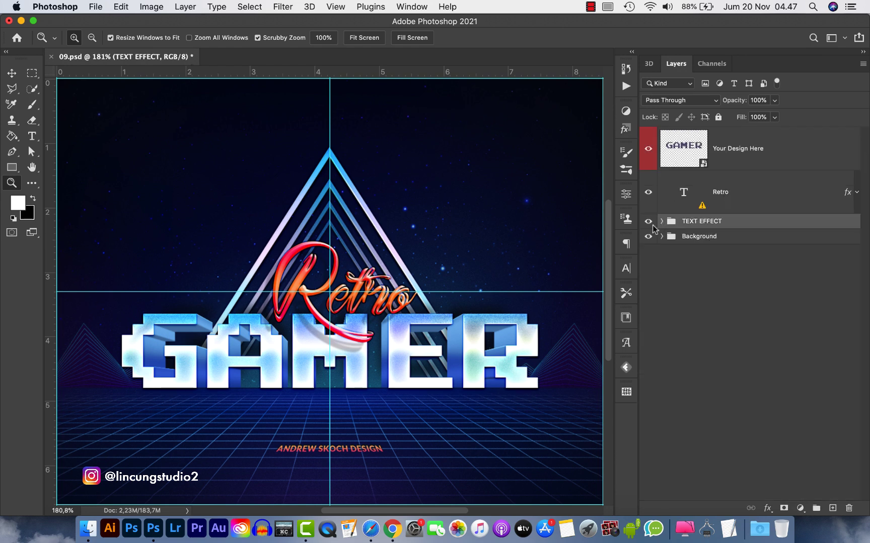
pyautogui.click(738, 151)
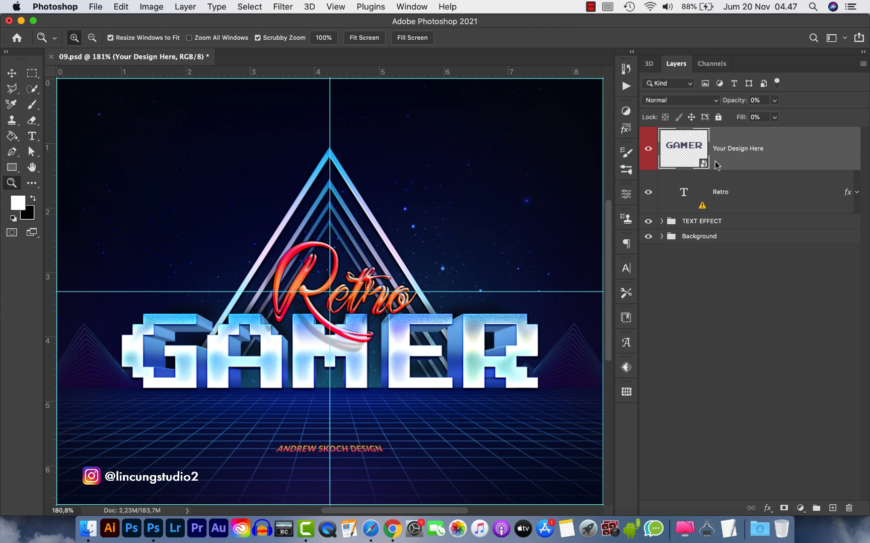
pyautogui.doubleClick(683, 150)
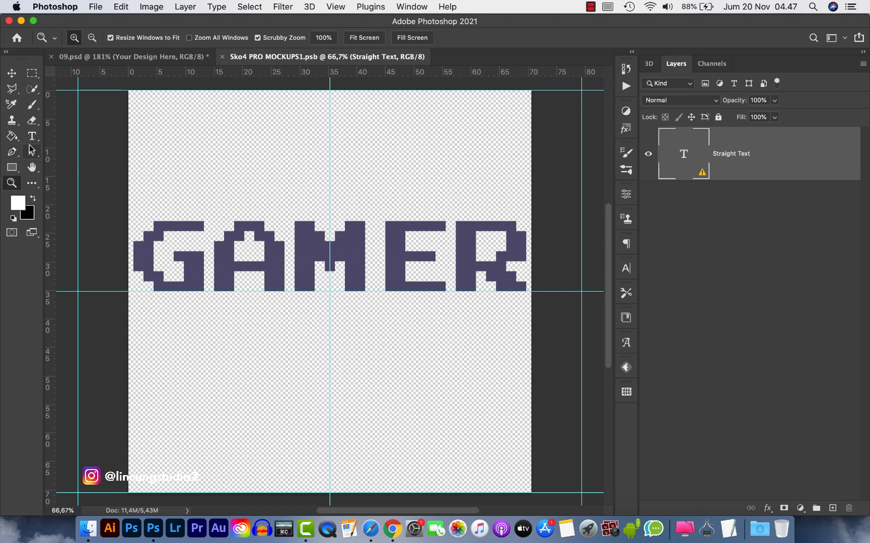
# - Replace the missing PressStartReg font in the Straight Text layer with the default and change the text to STUDIO
pyautogui.click(32, 136)
pyautogui.click(210, 261)
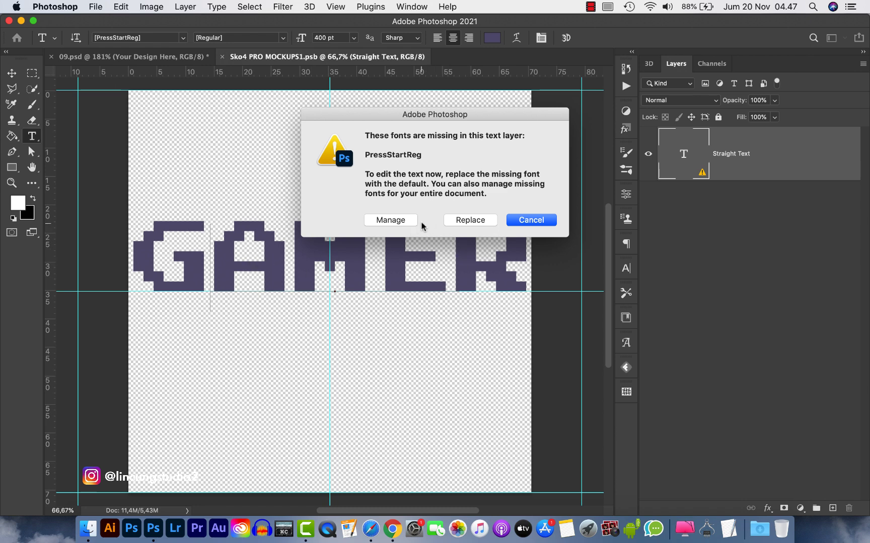
pyautogui.click(470, 221)
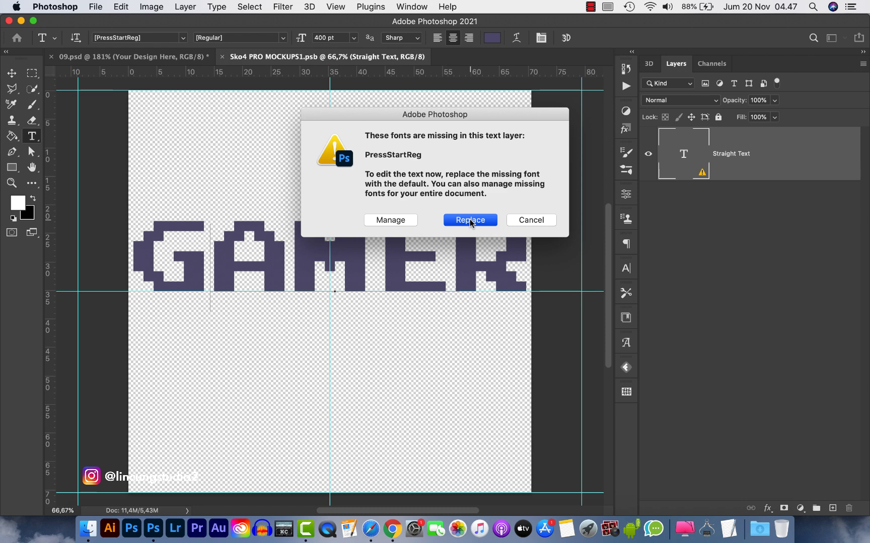
pyautogui.doubleClick(352, 263)
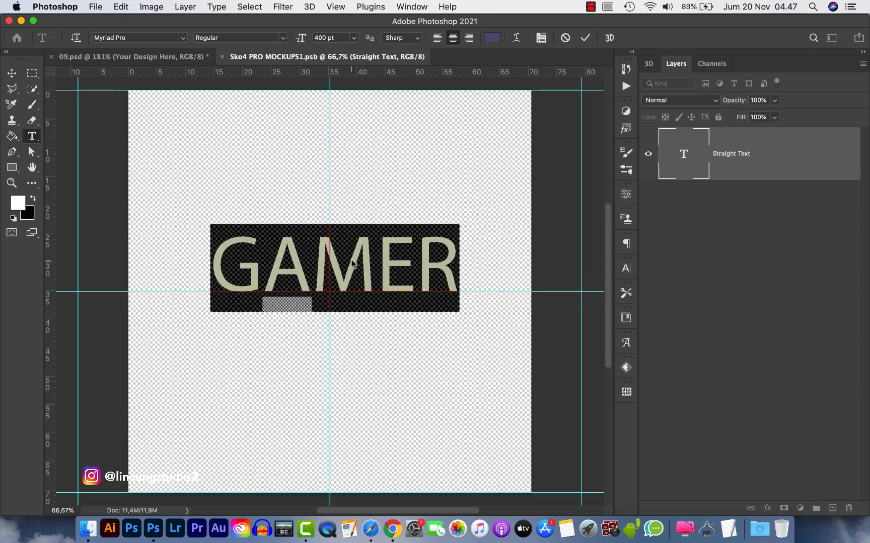
pyautogui.write('STU')
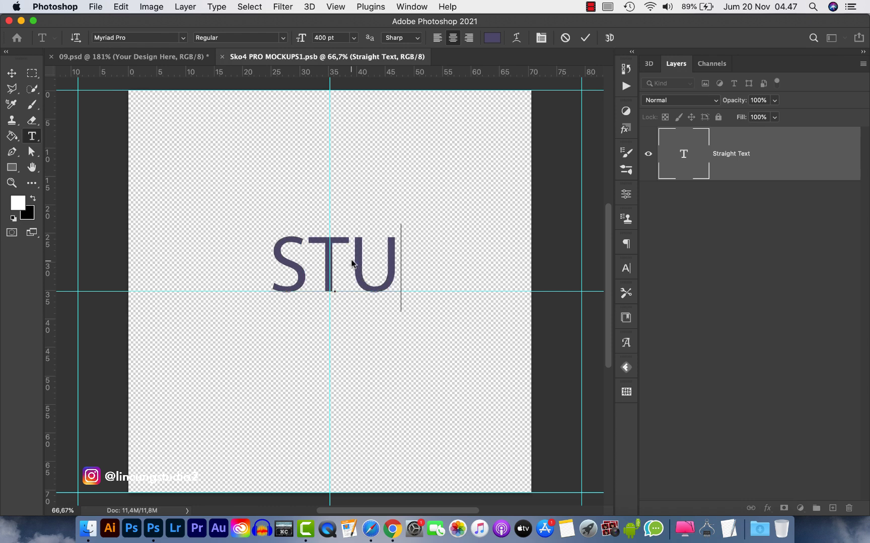
pyautogui.write('DIO')
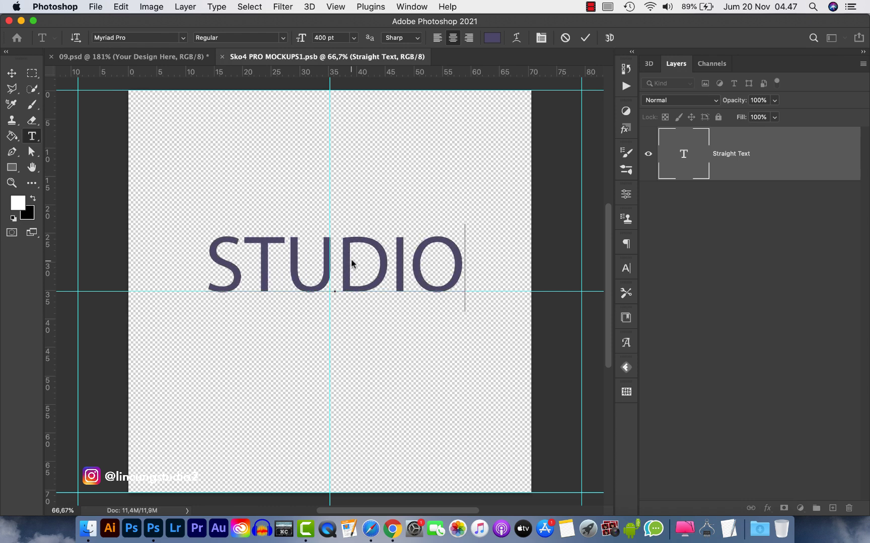
# - Set the STUDIO text to the Monument Extended font in the Ultrabold style
pyautogui.doubleClick(408, 298)
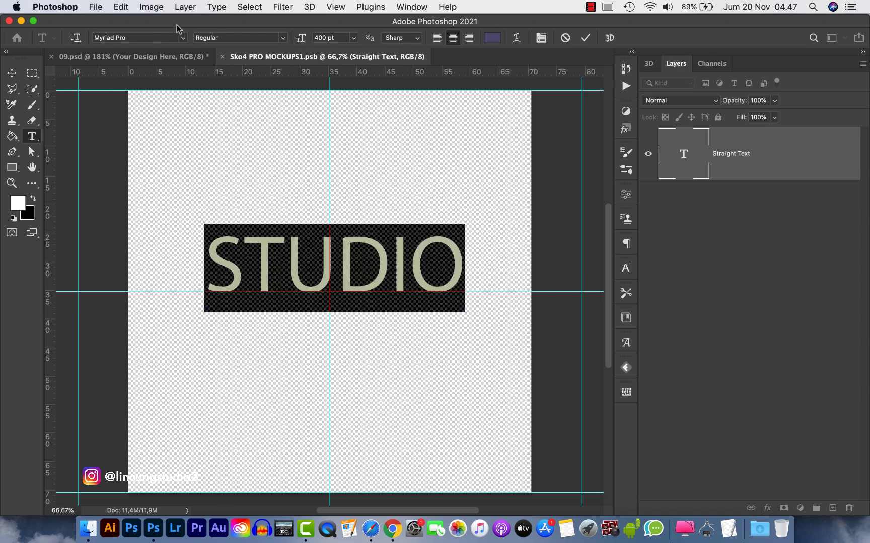
pyautogui.click(183, 38)
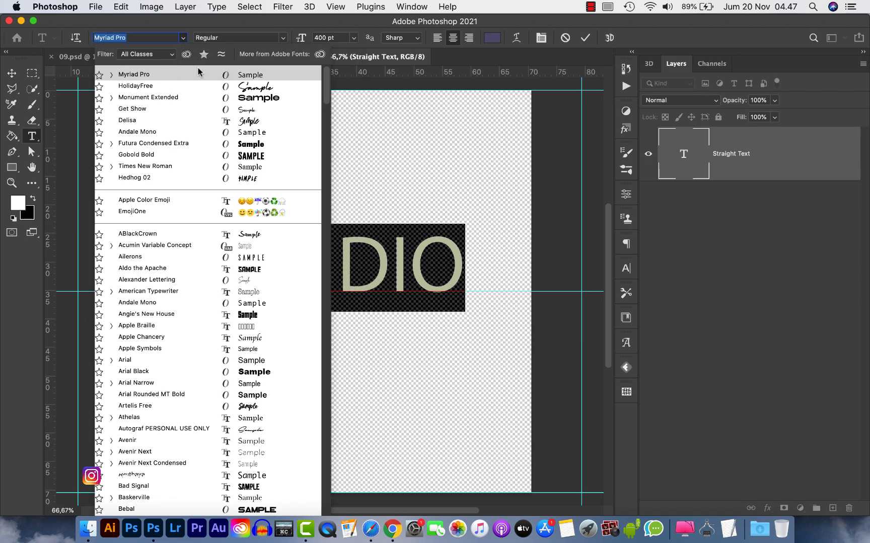
pyautogui.click(201, 96)
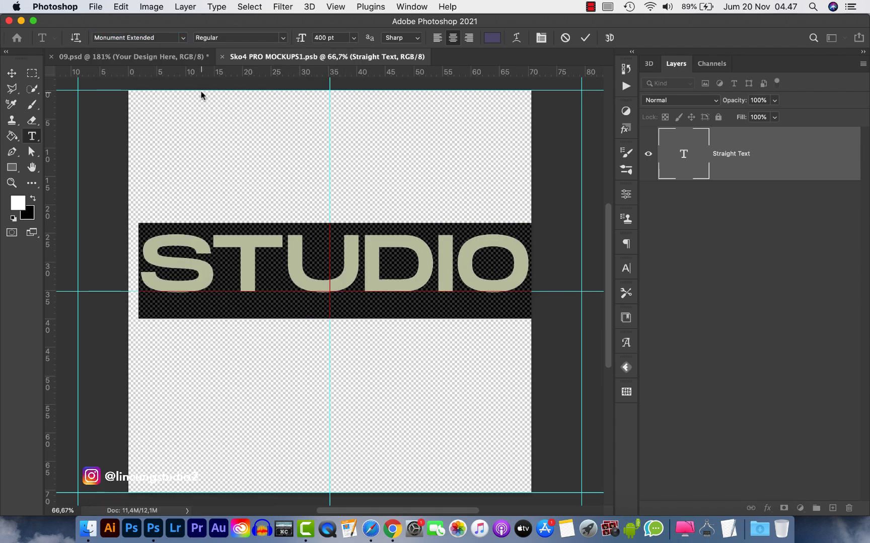
pyautogui.click(288, 39)
pyautogui.click(282, 42)
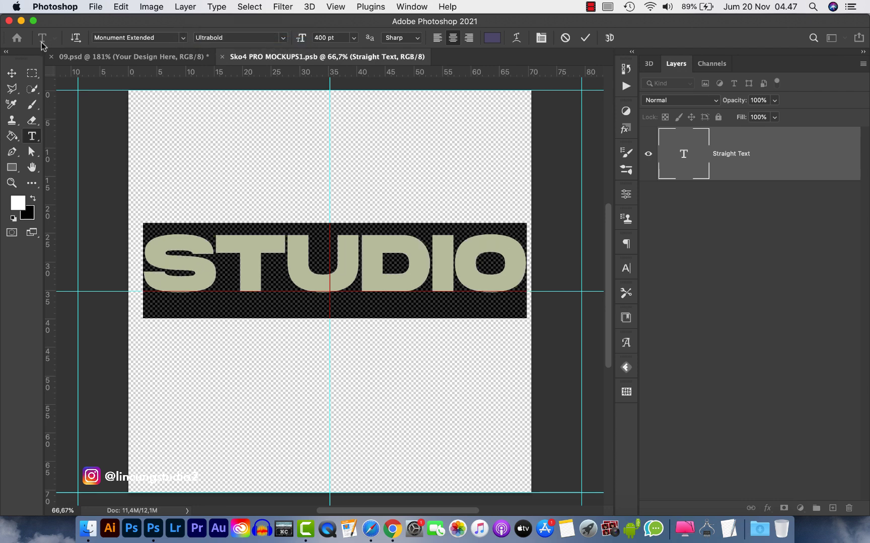
# - Commit the text edit, then save and close the smart object to update 09.psd
pyautogui.click(11, 73)
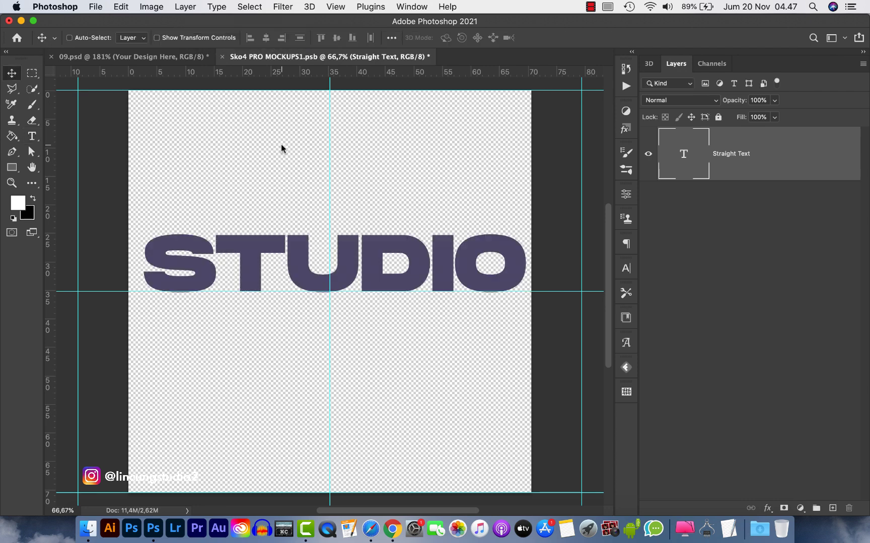
pyautogui.press('super+s')
pyautogui.press('super+w')
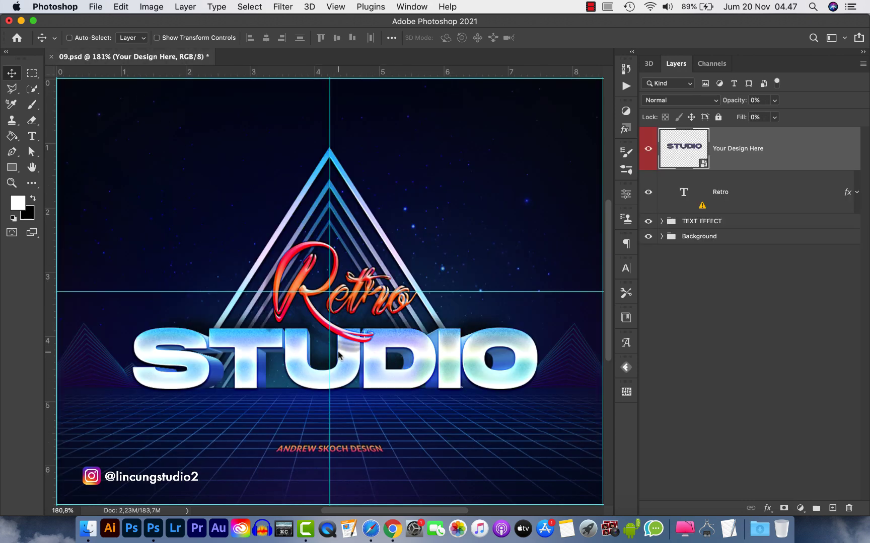
# - Examine the updated STUDIO 3D lettering and the Retro script up close in 09.psd
pyautogui.scroll(8, 280, 358)
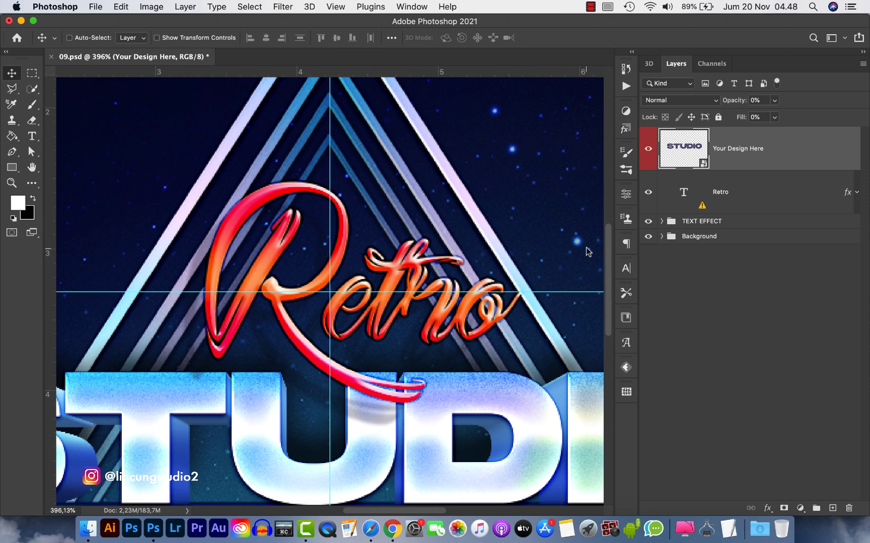
pyautogui.moveTo(610, 261); pyautogui.dragTo(607, 295)
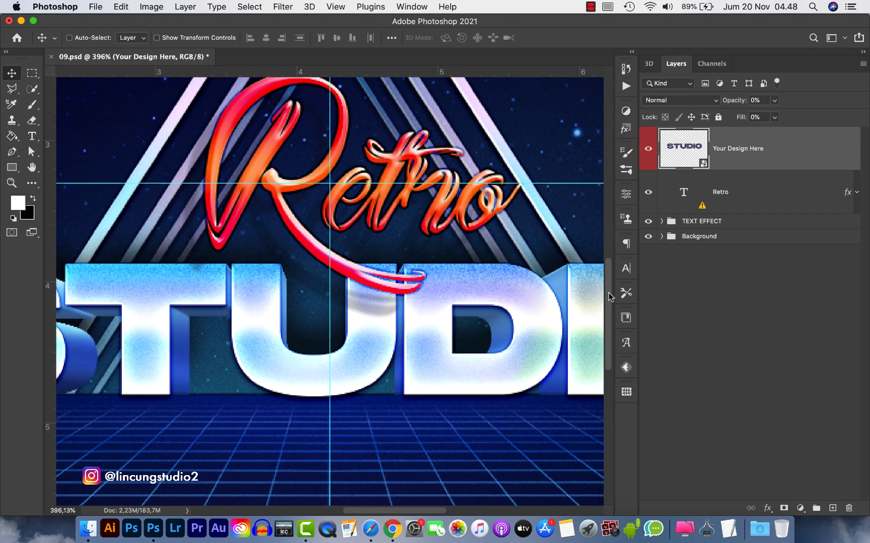
pyautogui.moveTo(395, 512); pyautogui.dragTo(355, 512)
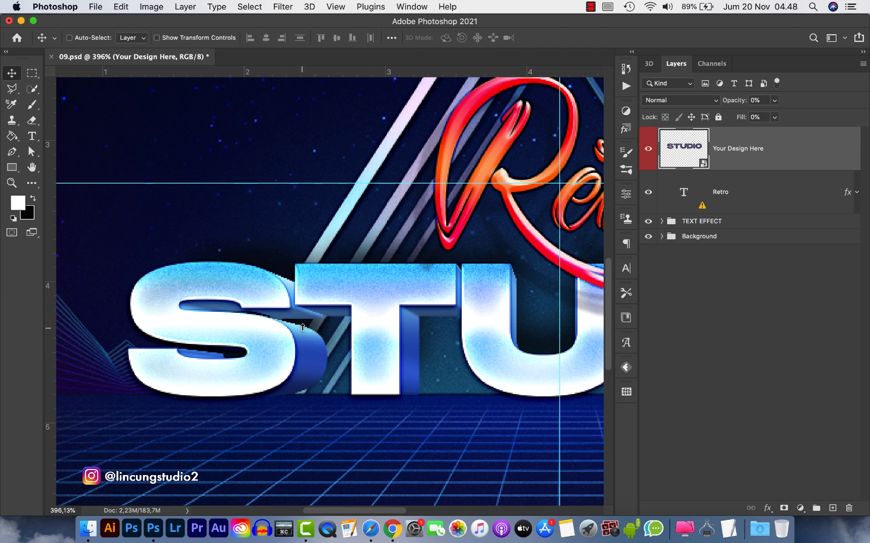
pyautogui.scroll(-3, 305, 328)
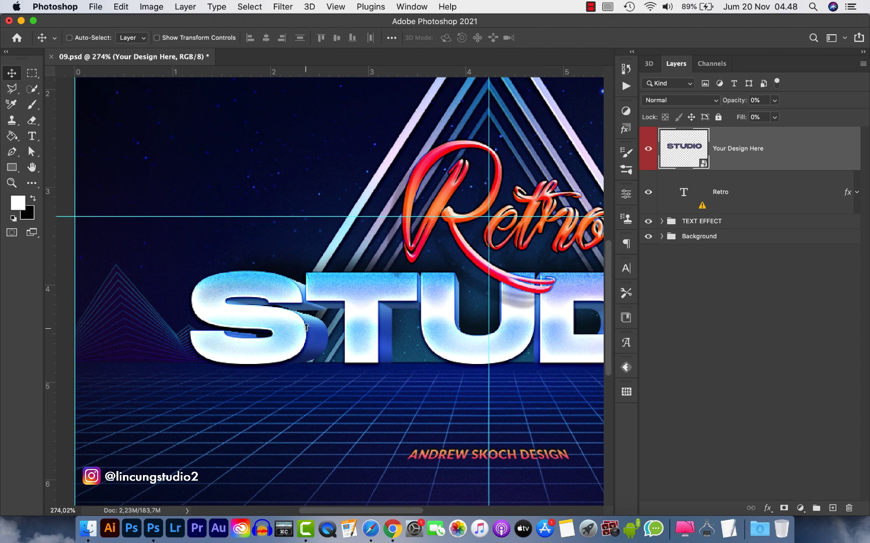
# - Replace the missing StanwickCaligraphy font in the Retro layer with the default and change the text to Design
pyautogui.scroll(-3, 369, 328)
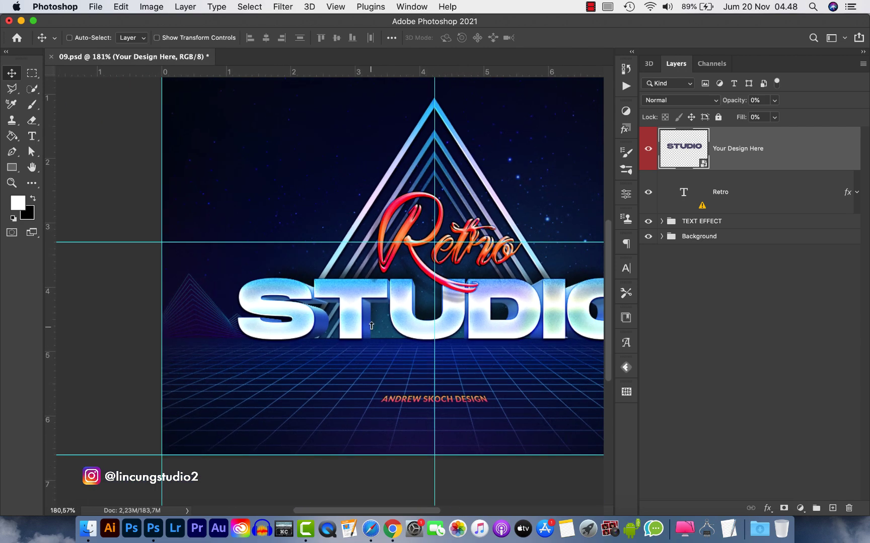
pyautogui.press('super+0')
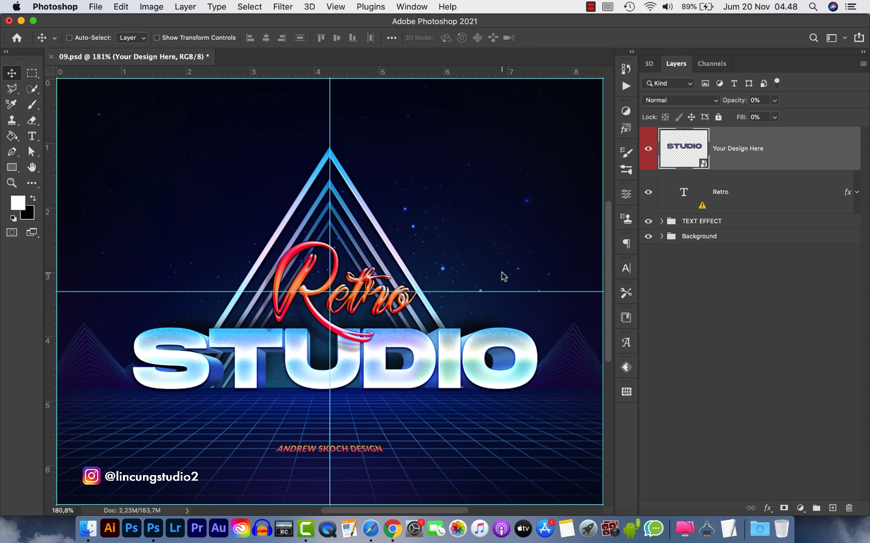
pyautogui.click(707, 196)
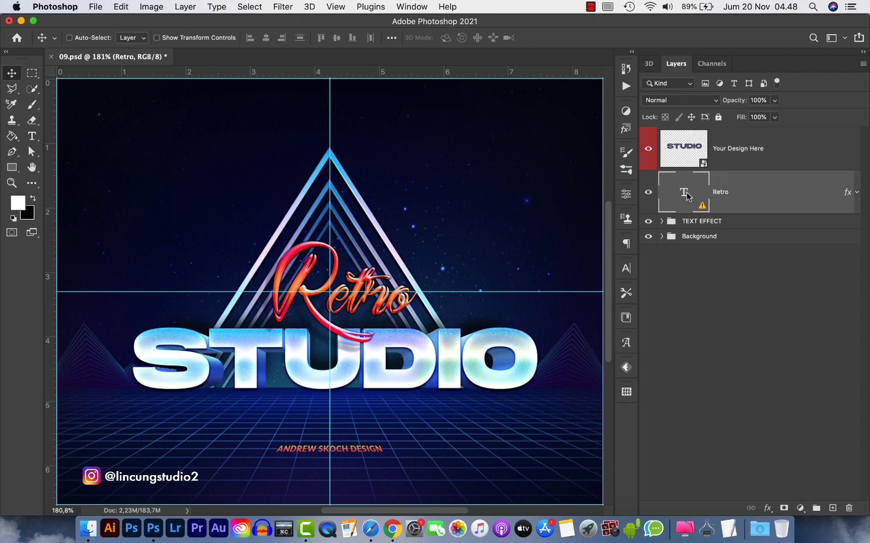
pyautogui.doubleClick(684, 194)
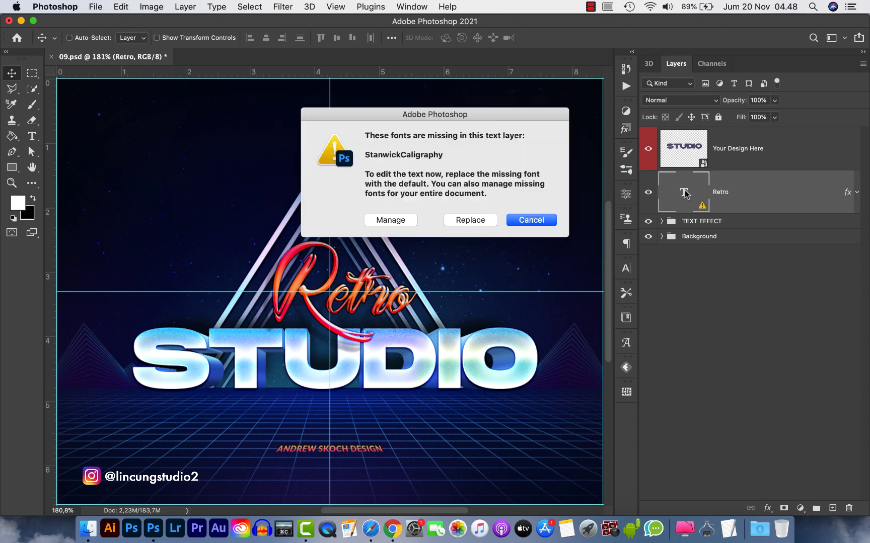
pyautogui.click(475, 220)
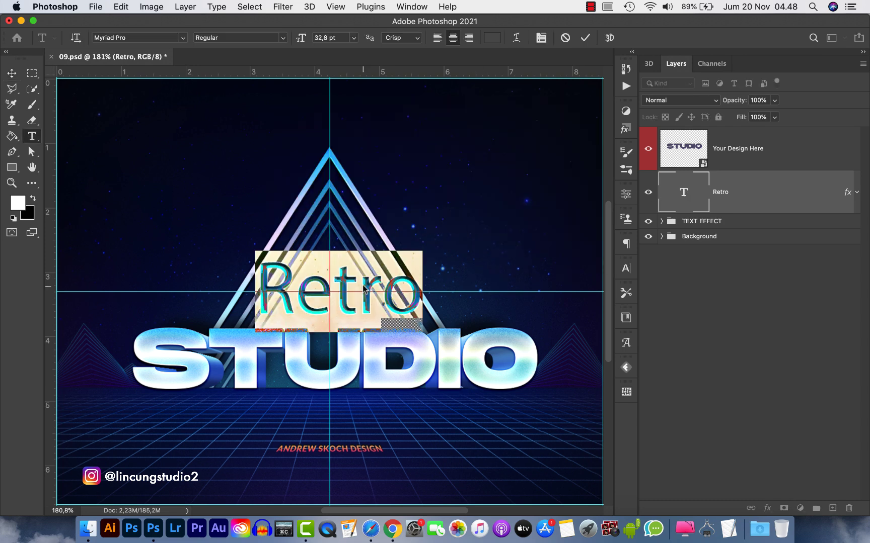
pyautogui.write('Design')
pyautogui.press('Escape')
pyautogui.press('v')
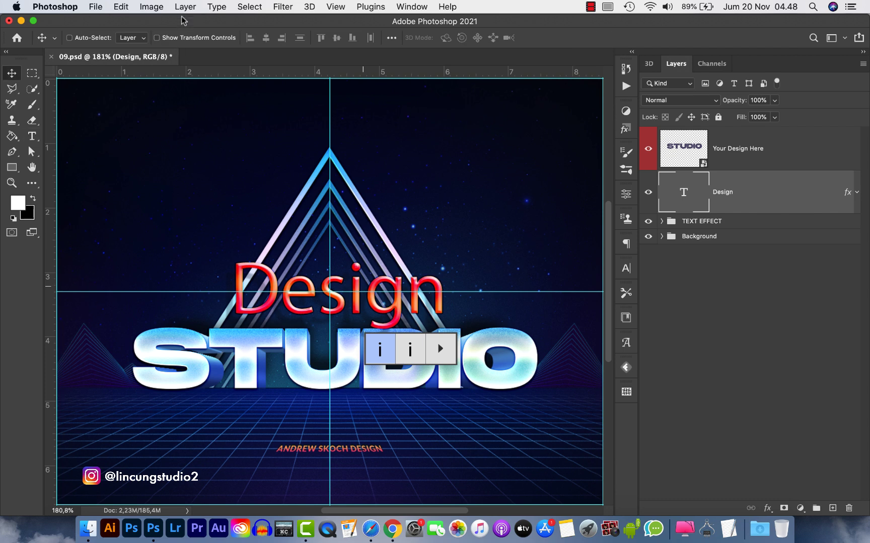
# - Set the Design text to the HolidayFree script font and commit the edit
pyautogui.click(32, 136)
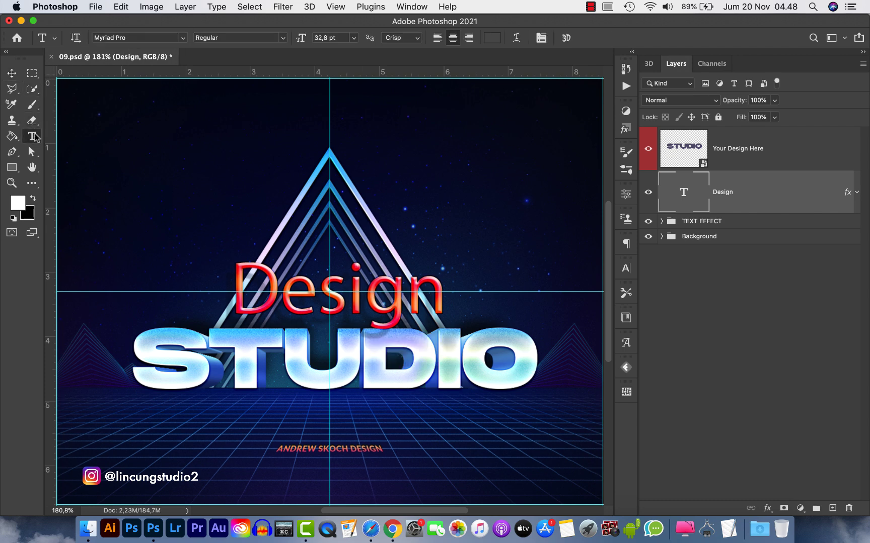
pyautogui.click(295, 304)
pyautogui.hotkey('ctrl', 'a')
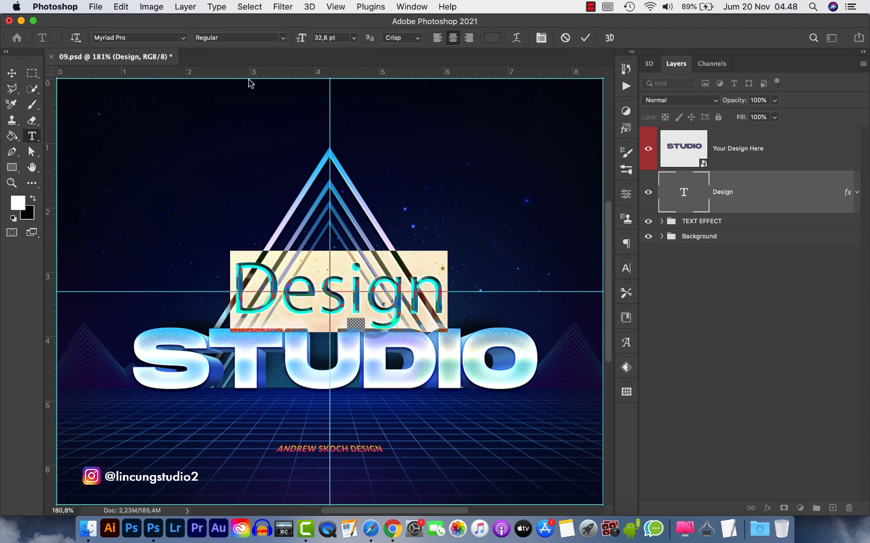
pyautogui.click(183, 38)
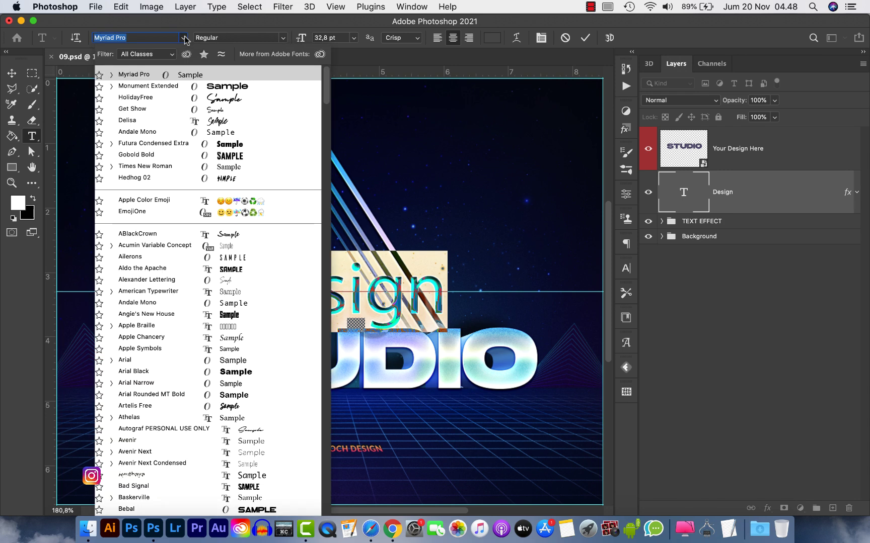
pyautogui.click(192, 103)
pyautogui.click(11, 73)
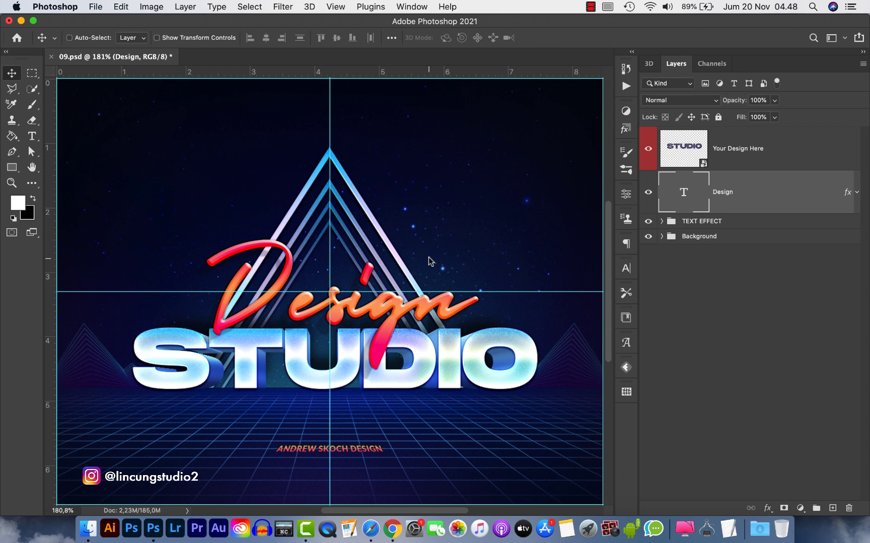
# - Scale down the Design script slightly and lower it so it overlaps the STUDIO lettering
pyautogui.press('super+t')
pyautogui.moveTo(477, 240); pyautogui.dragTo(437, 222)
pyautogui.moveTo(405, 266); pyautogui.dragTo(405, 285)
pyautogui.press('Return')
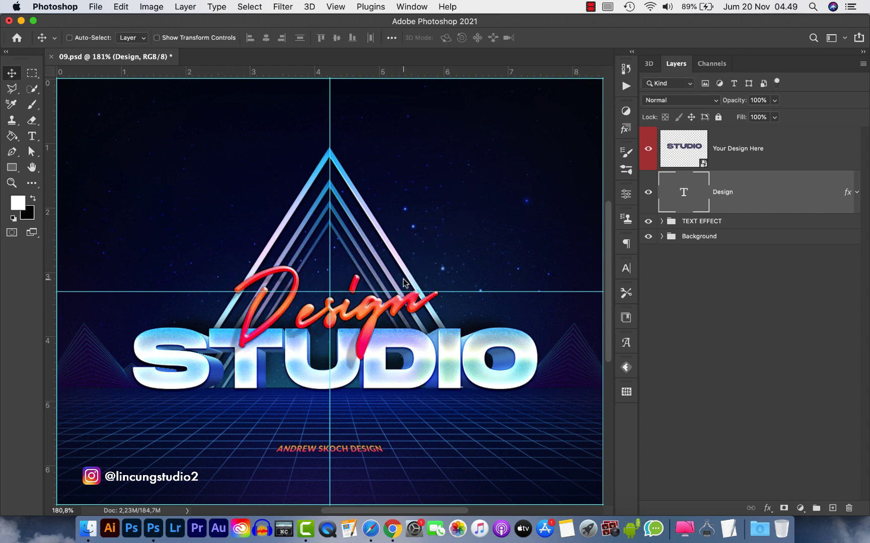
# - Examine the finished Design STUDIO artwork both up close and as a whole
pyautogui.scroll(-5, 371, 340)
pyautogui.scroll(4, 370, 340)
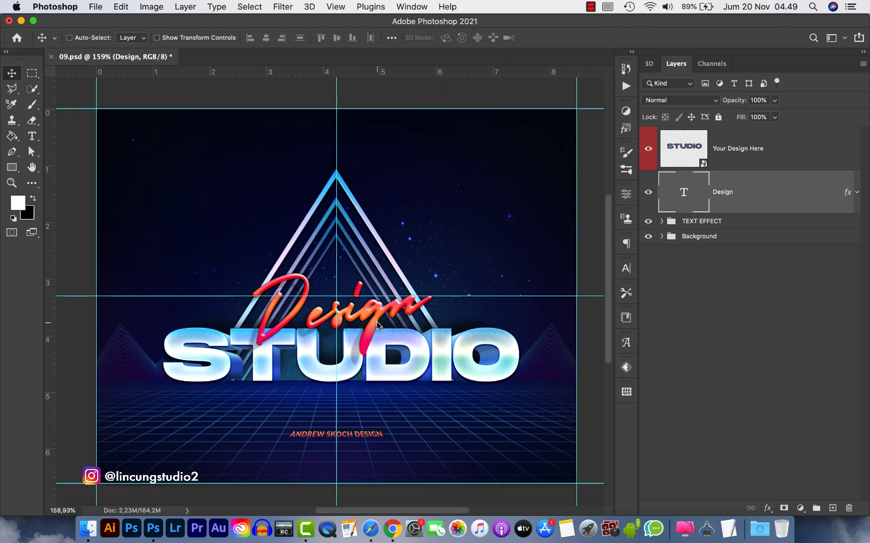
pyautogui.scroll(2, 311, 443)
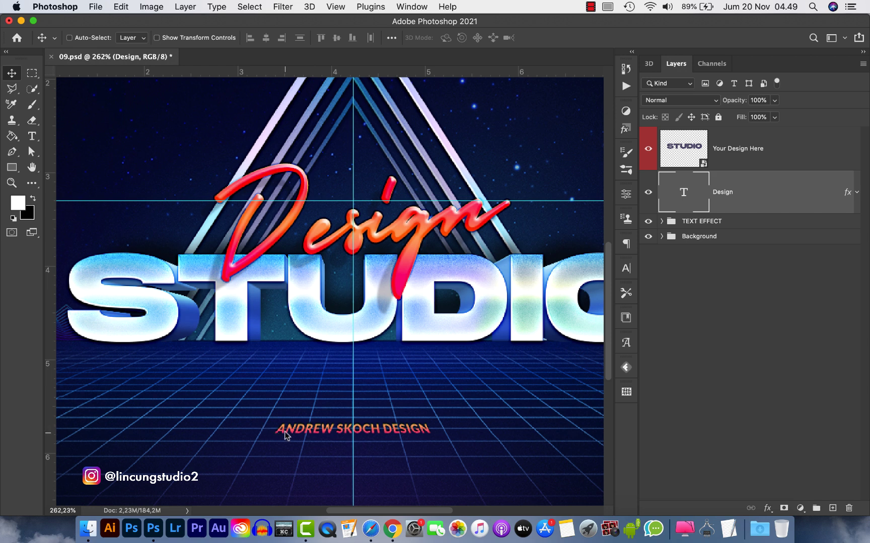
pyautogui.scroll(-3, 393, 422)
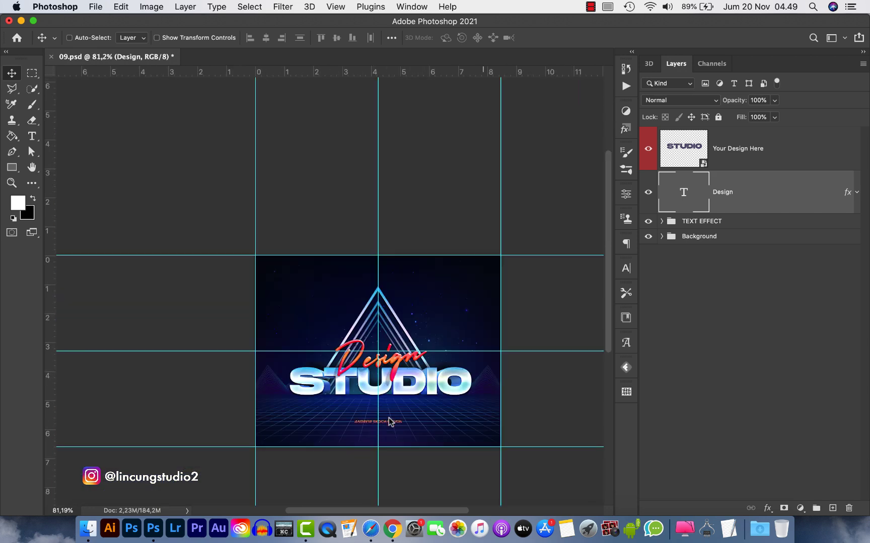
pyautogui.scroll(2, 388, 422)
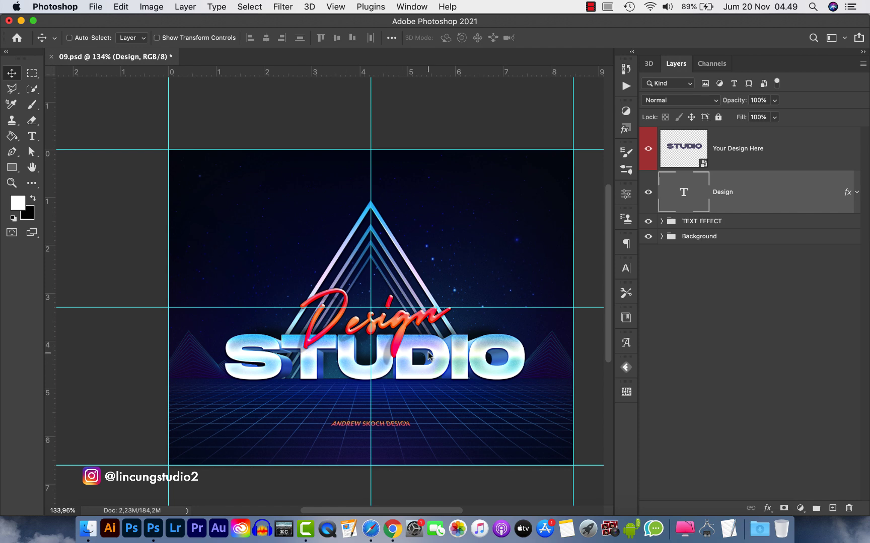
pyautogui.scroll(2, 428, 356)
pyautogui.scroll(-3, 429, 355)
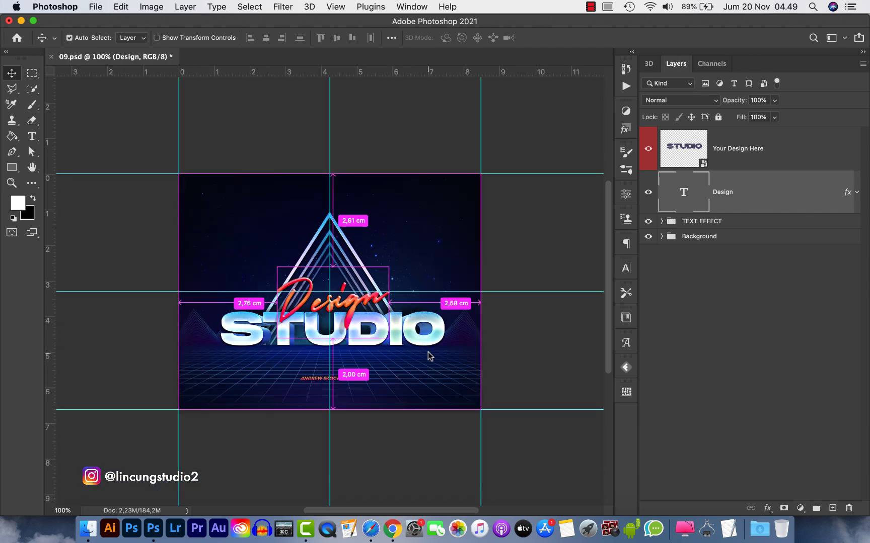
# - Switch to Finder and open 06.psd from the 1 - PSD folder in Photoshop
pyautogui.click(89, 526)
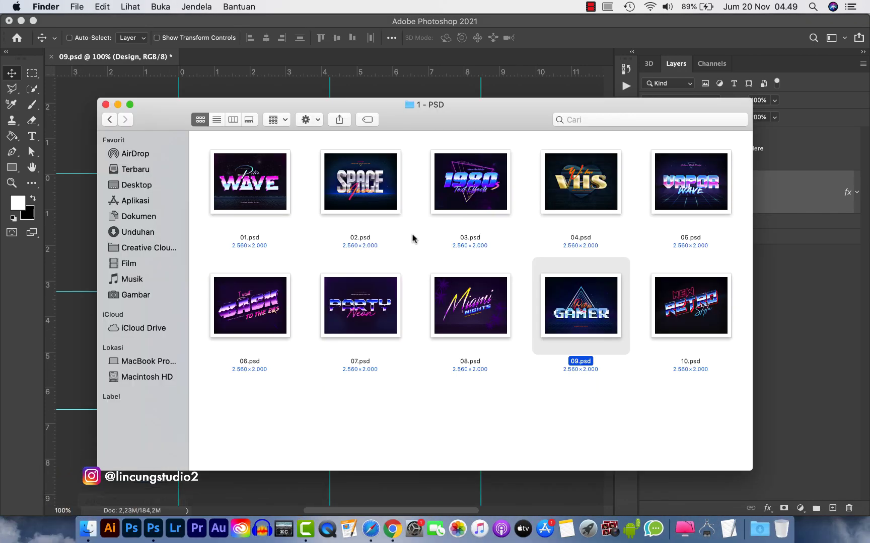
pyautogui.click(265, 309)
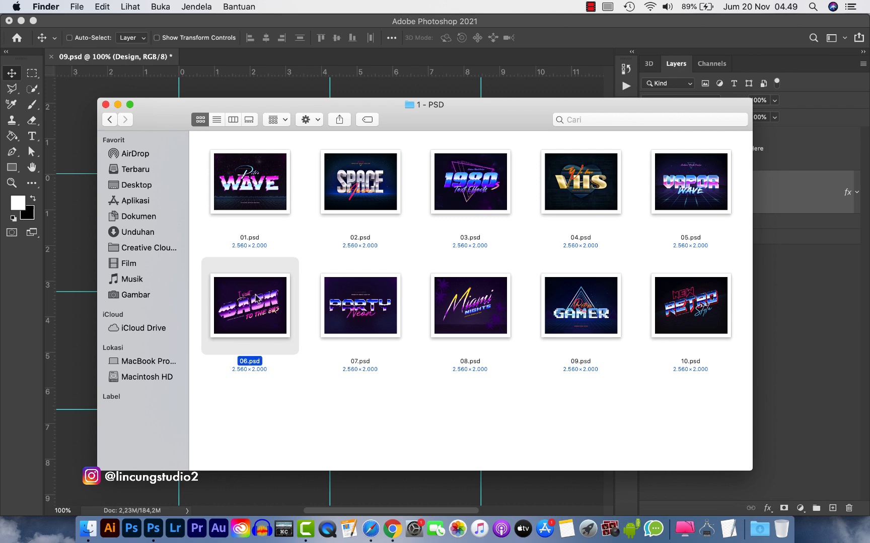
pyautogui.scroll(-1, 258, 309)
pyautogui.press('super+Tab')
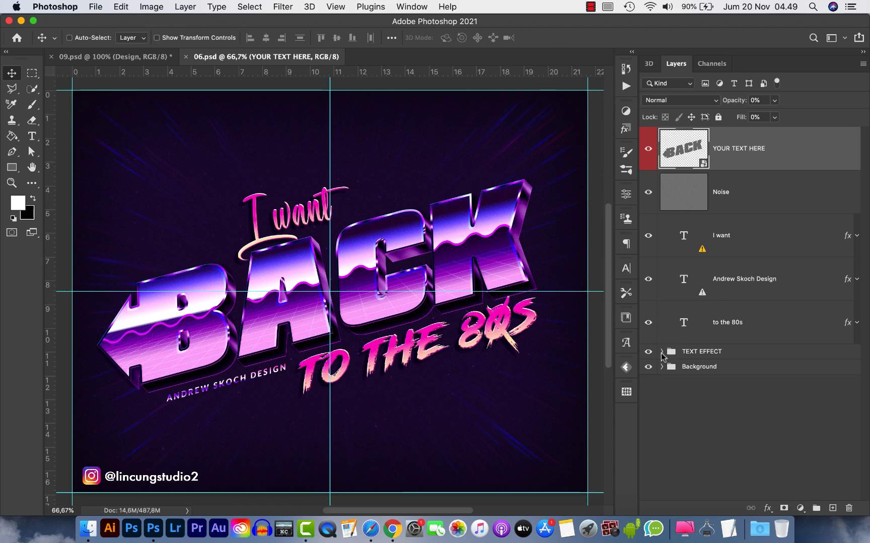
# - In the YOUR TEXT HERE smart object, replace the missing RepublicaMinor BoldItalic font, change BACK to LCDGS and save it
pyautogui.click(748, 155)
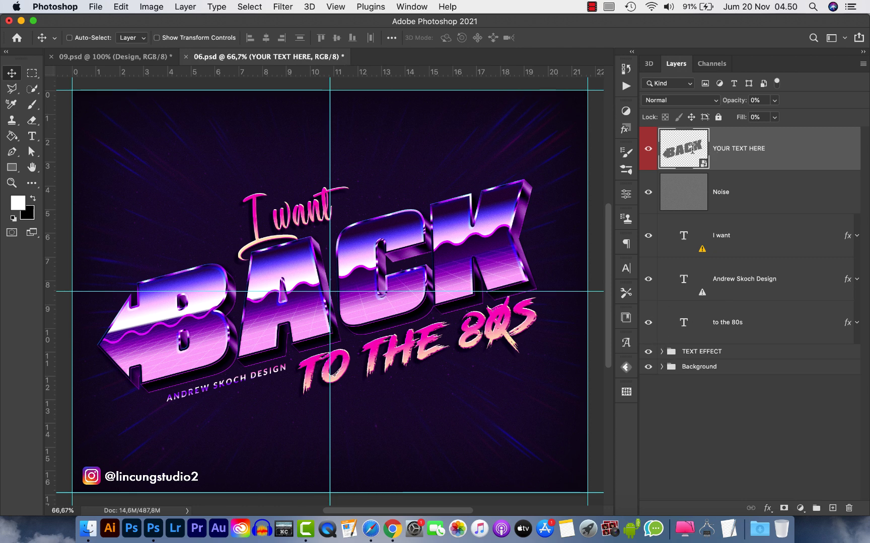
pyautogui.doubleClick(679, 149)
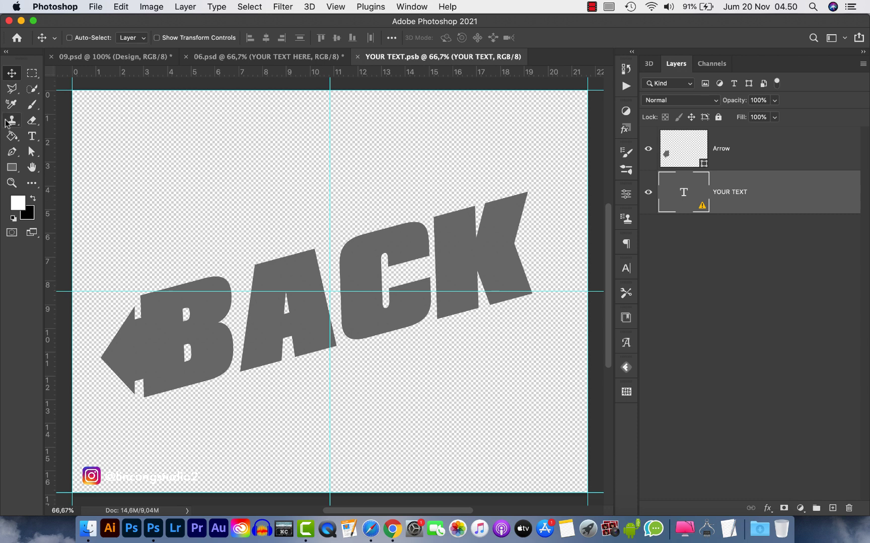
pyautogui.click(32, 136)
pyautogui.click(220, 336)
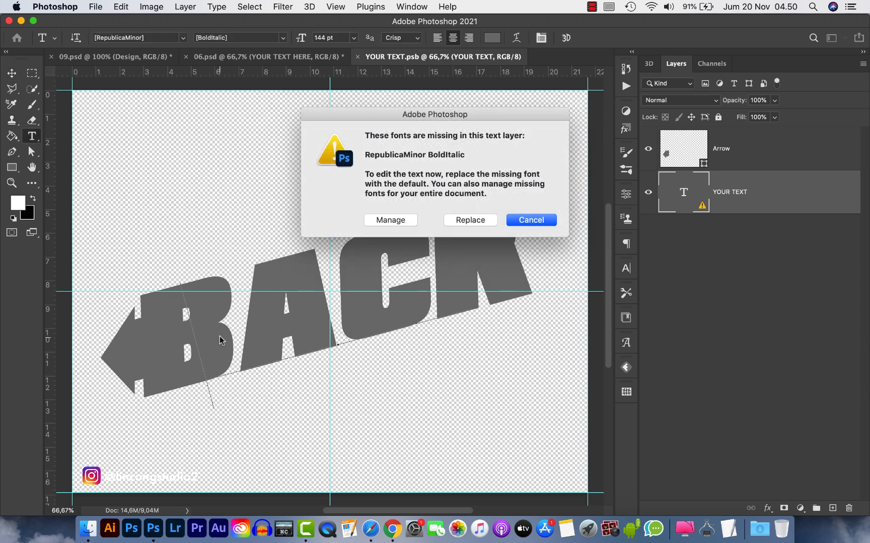
pyautogui.click(471, 220)
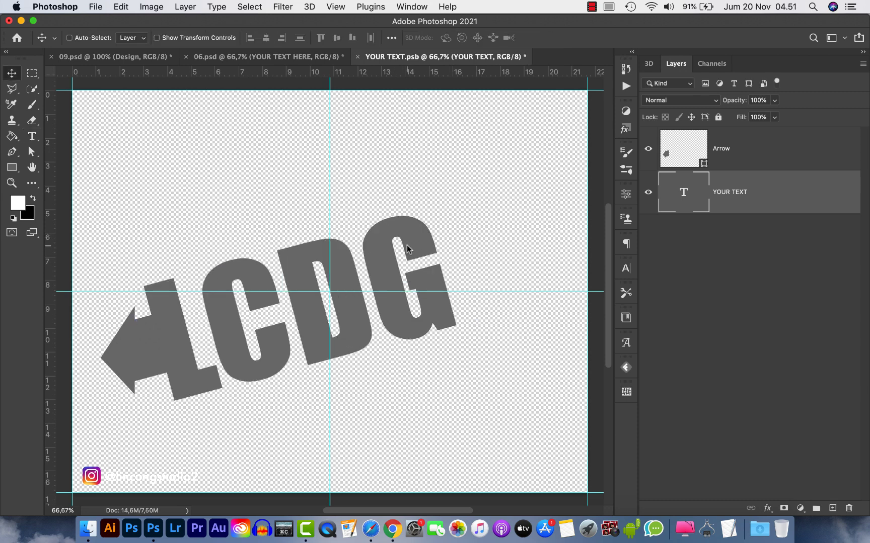
pyautogui.press('super+s')
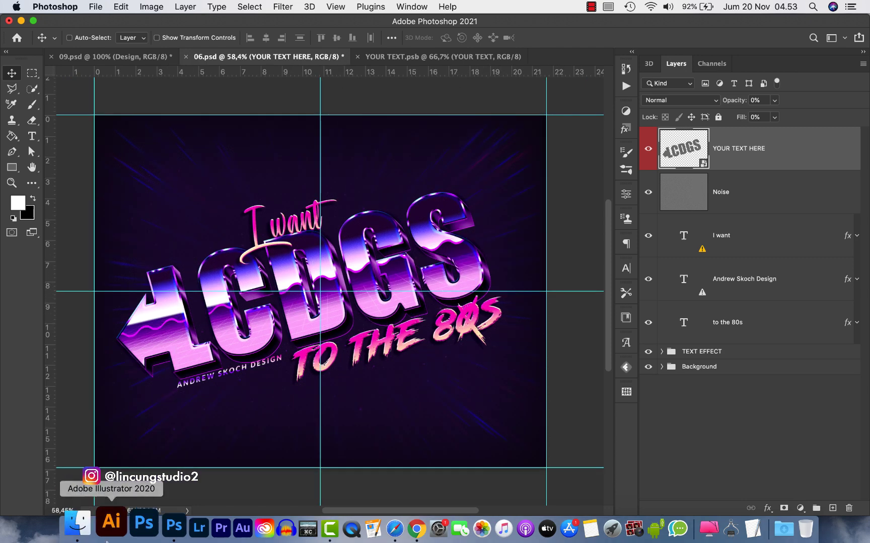
# - Switch to Finder, go up to the elements-new-80s-text-effects folder and open HELP.pdf
pyautogui.click(78, 526)
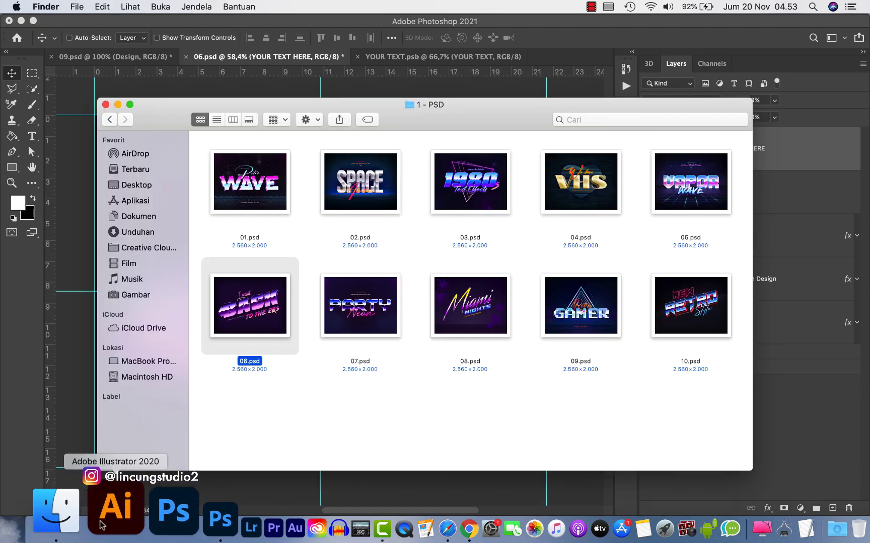
pyautogui.click(109, 120)
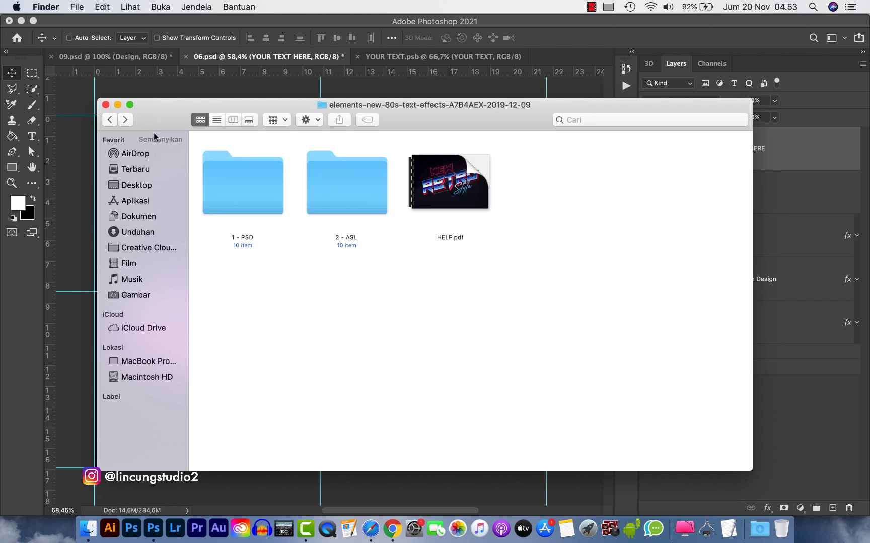
pyautogui.click(428, 197)
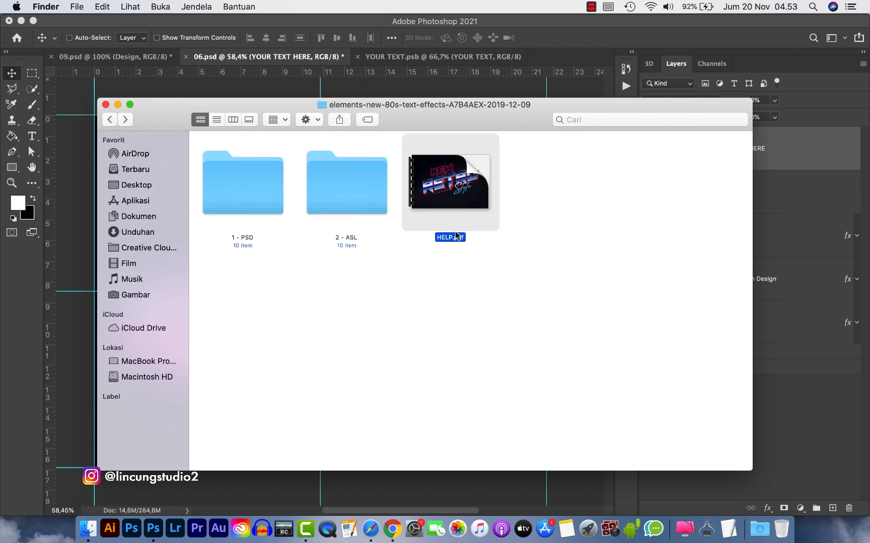
pyautogui.doubleClick(447, 171)
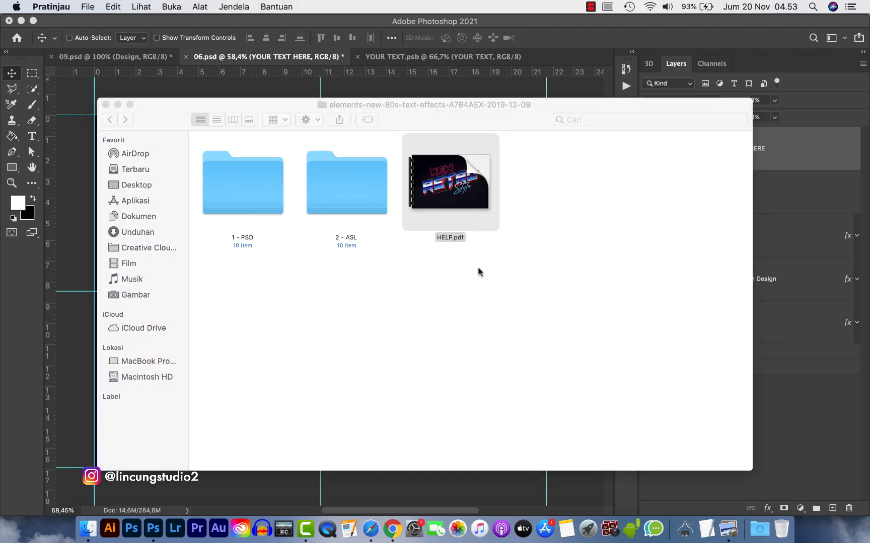
# - Read the author introduction and the free font links for the mockups in HELP.pdf, and return to Photoshop
pyautogui.scroll(-10, 431, 267)
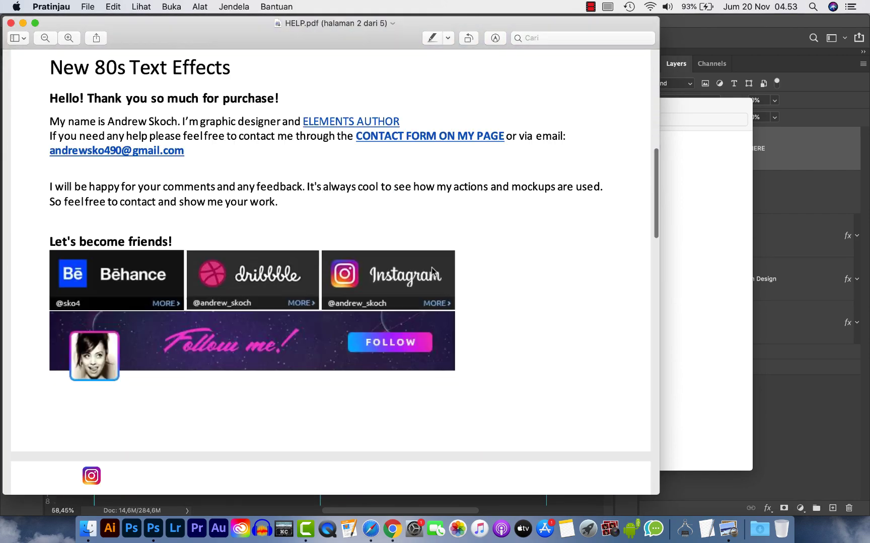
pyautogui.scroll(2, 431, 267)
pyautogui.scroll(2, 431, 268)
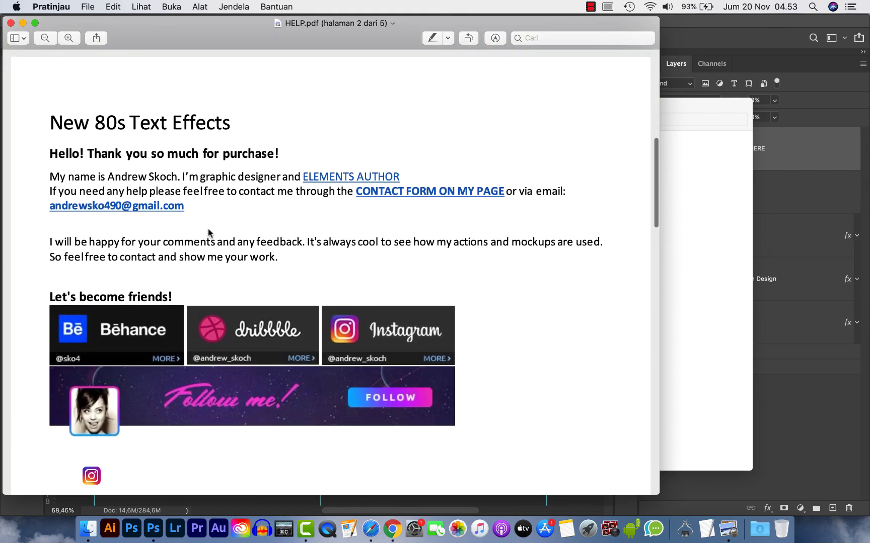
pyautogui.scroll(-1, 115, 334)
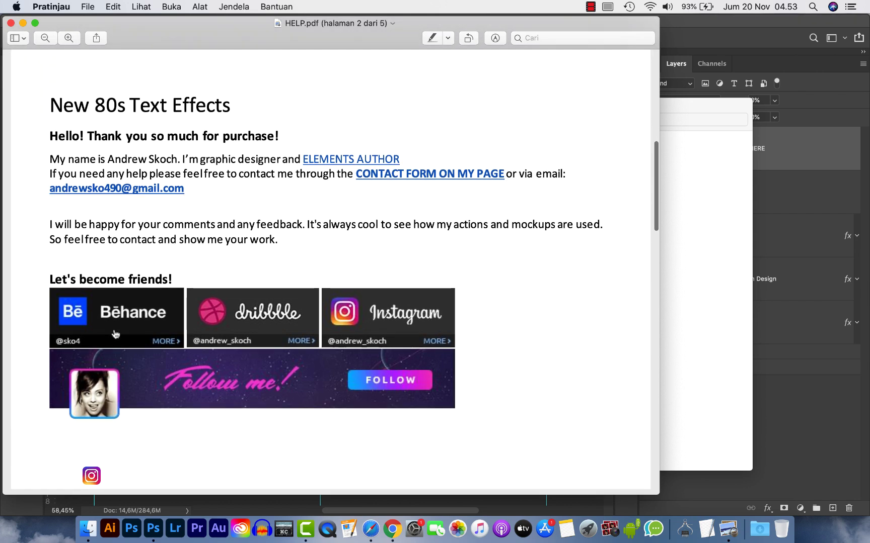
pyautogui.scroll(-8, 330, 359)
pyautogui.scroll(-5, 328, 355)
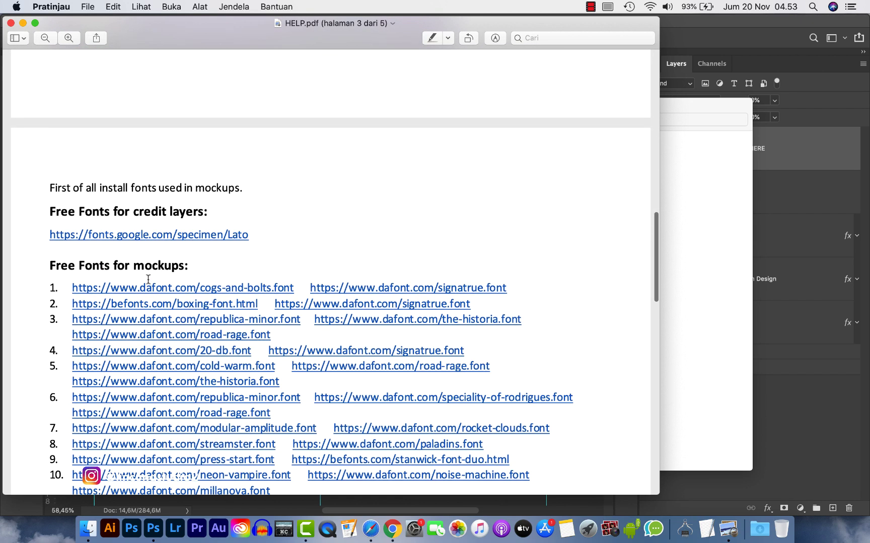
pyautogui.scroll(-4, 120, 268)
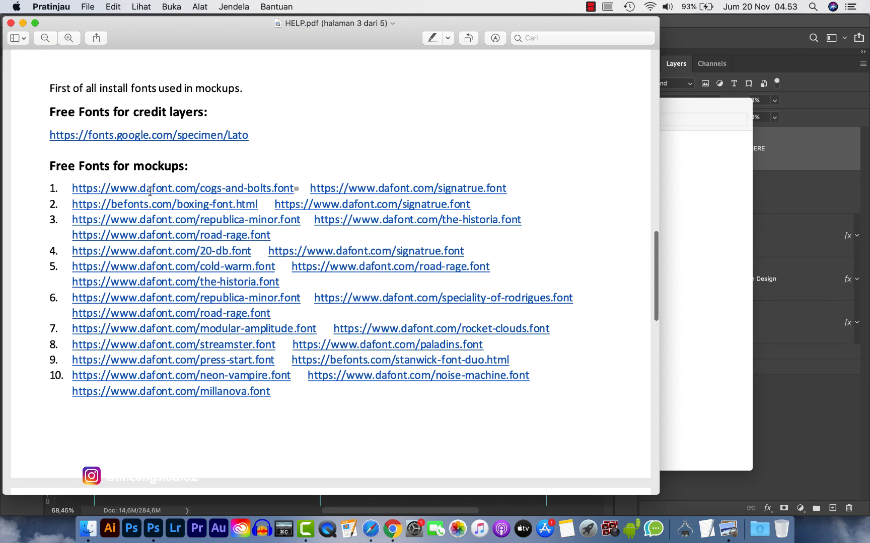
pyautogui.scroll(-4, 222, 121)
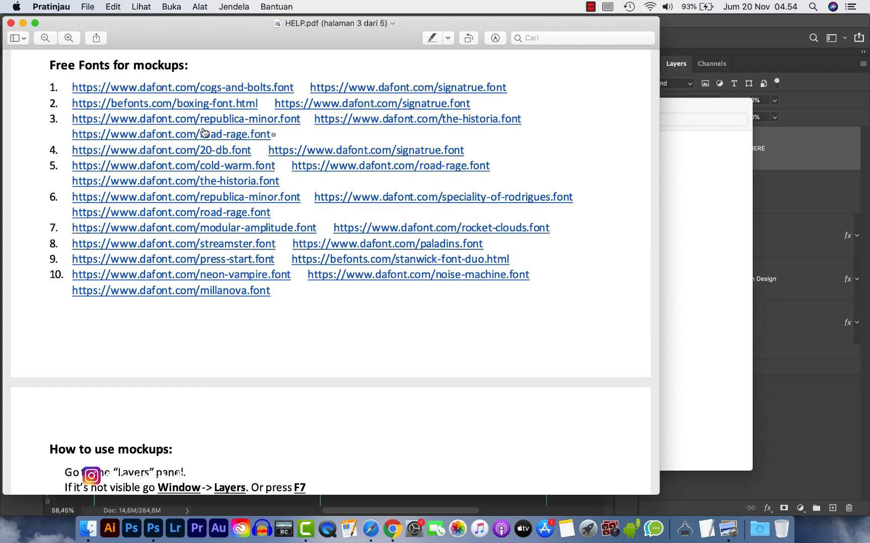
pyautogui.click(679, 35)
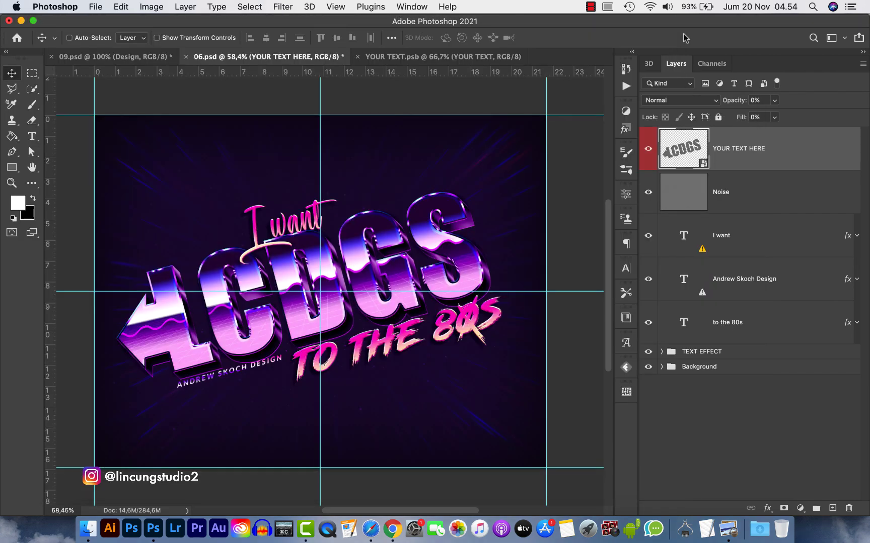
# - Inspect the LCDGS text effect in 06.psd up close, and close 09.psd, 06.psd and YOUR TEXT.psb
pyautogui.scroll(5, 125, 323)
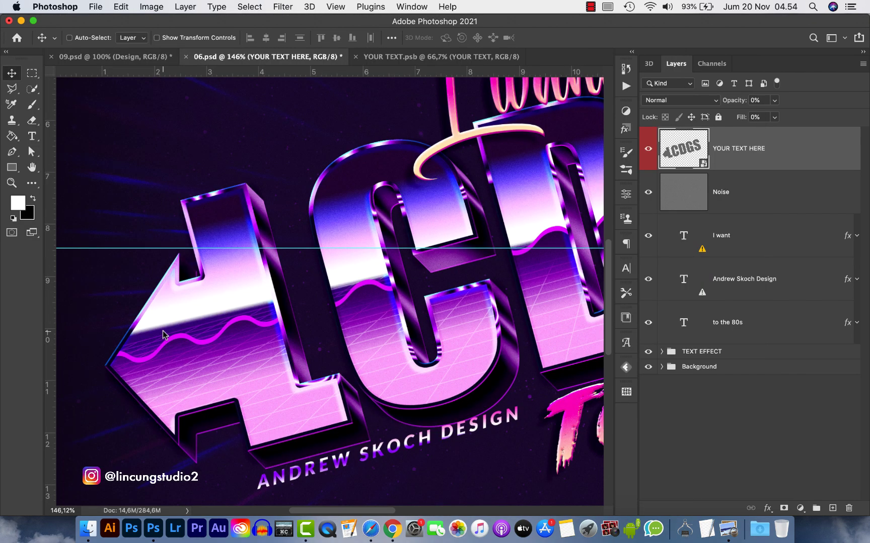
pyautogui.press('super+0')
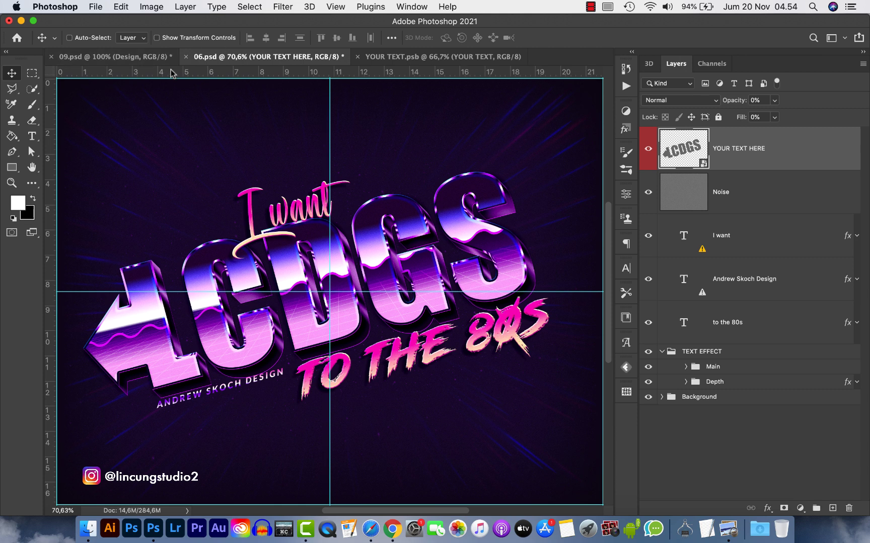
pyautogui.click(51, 56)
pyautogui.click(384, 191)
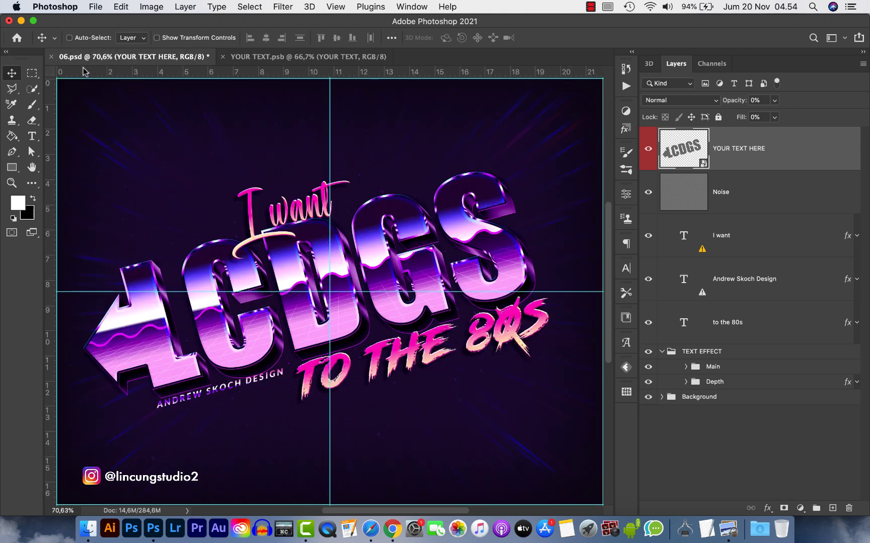
pyautogui.click(51, 57)
pyautogui.click(391, 191)
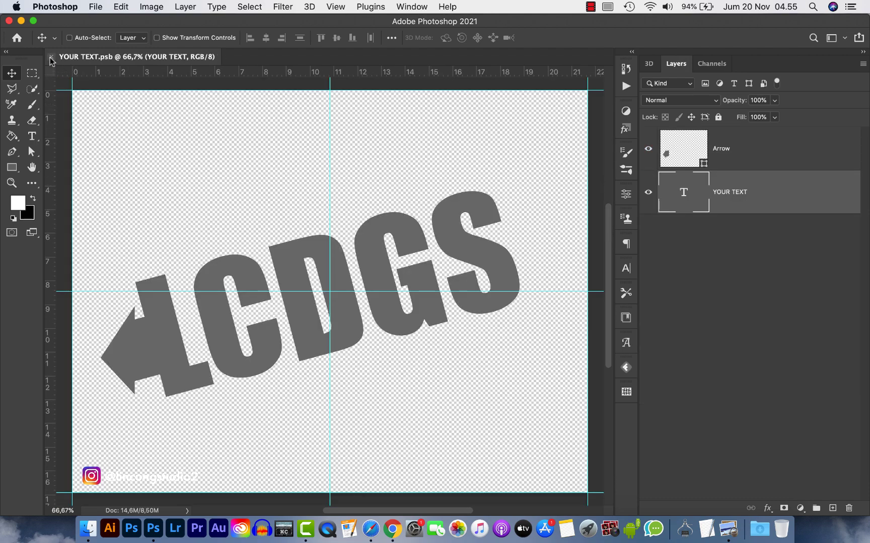
pyautogui.click(51, 57)
# - Switch to Chrome, go from the downloads page to the Envato Elements home page and look through its featured items
pyautogui.press('super+Tab')
pyautogui.scroll(-2, 183, 188)
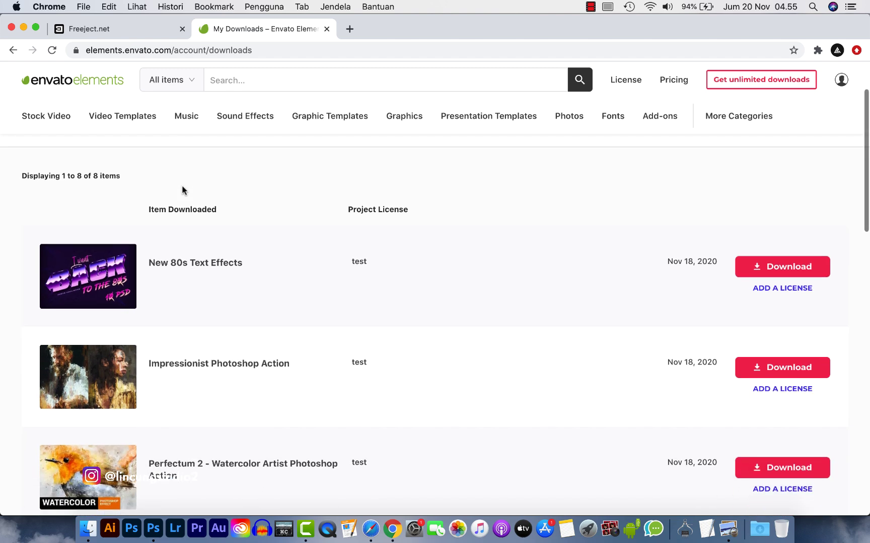
pyautogui.scroll(3, 151, 151)
pyautogui.click(79, 88)
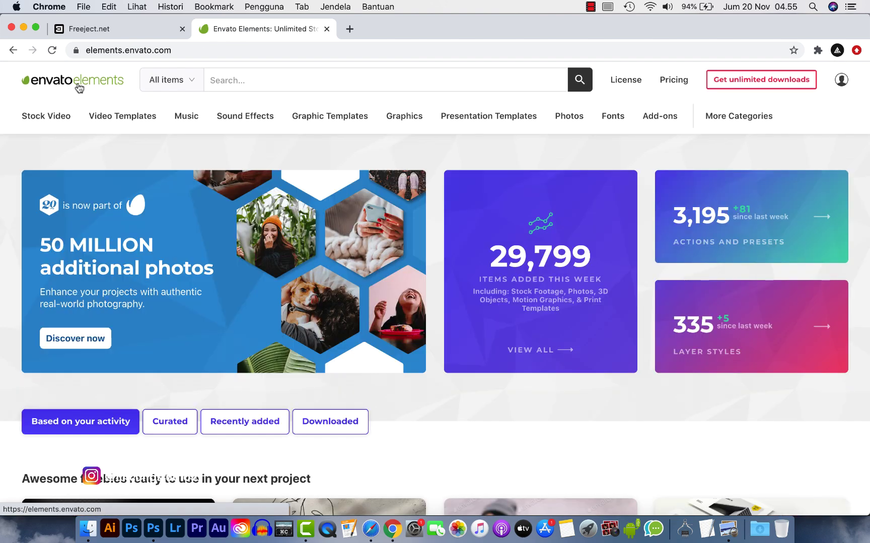
pyautogui.scroll(-5, 846, 268)
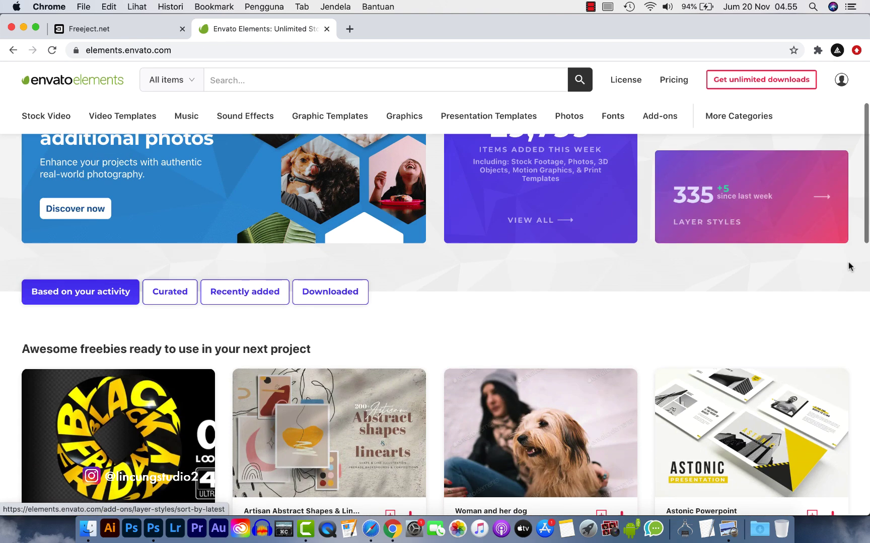
pyautogui.scroll(-12, 848, 266)
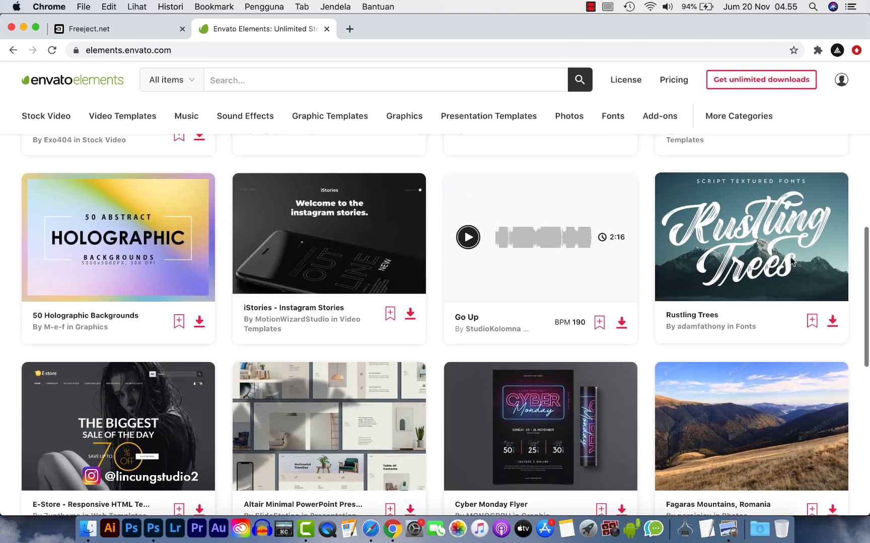
# - Open the Stock Video category and look through its clips and the available filters
pyautogui.click(60, 121)
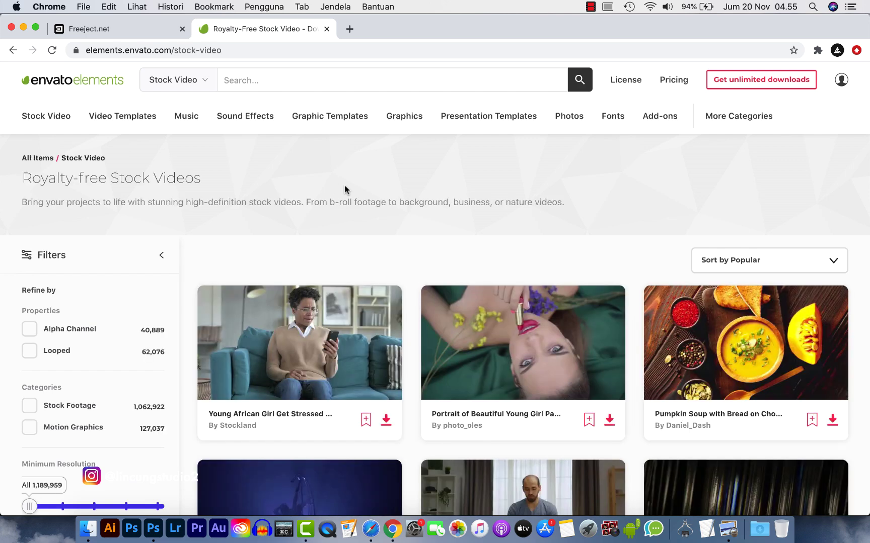
pyautogui.scroll(-8, 344, 190)
pyautogui.scroll(-8, 344, 189)
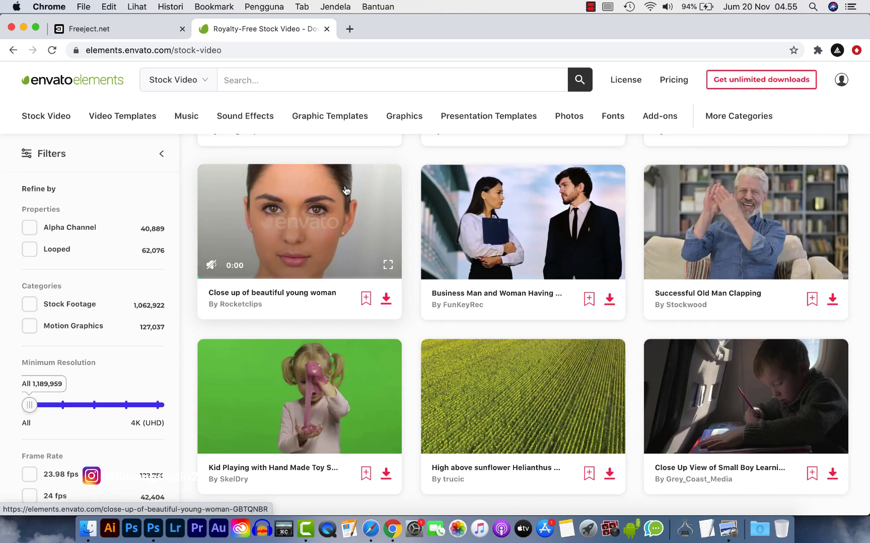
pyautogui.scroll(-2, 327, 238)
pyautogui.scroll(-5, 70, 335)
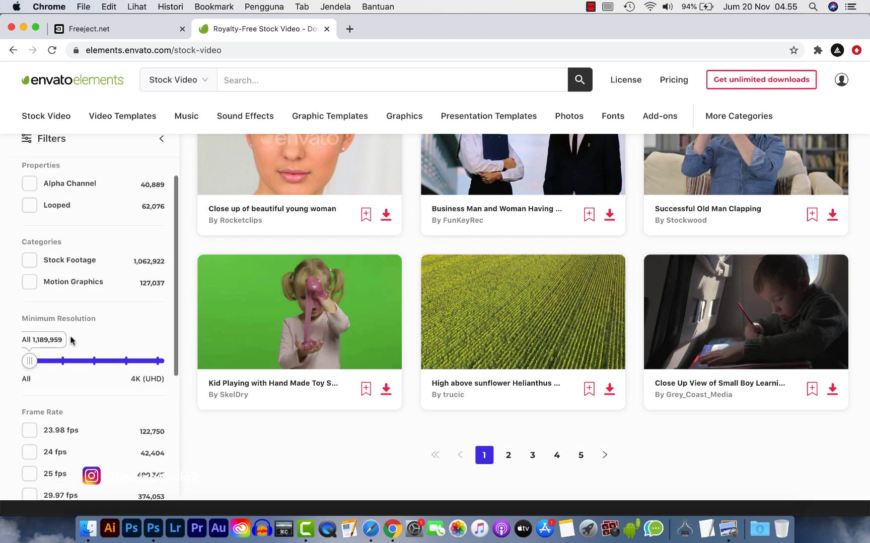
pyautogui.scroll(-2, 70, 336)
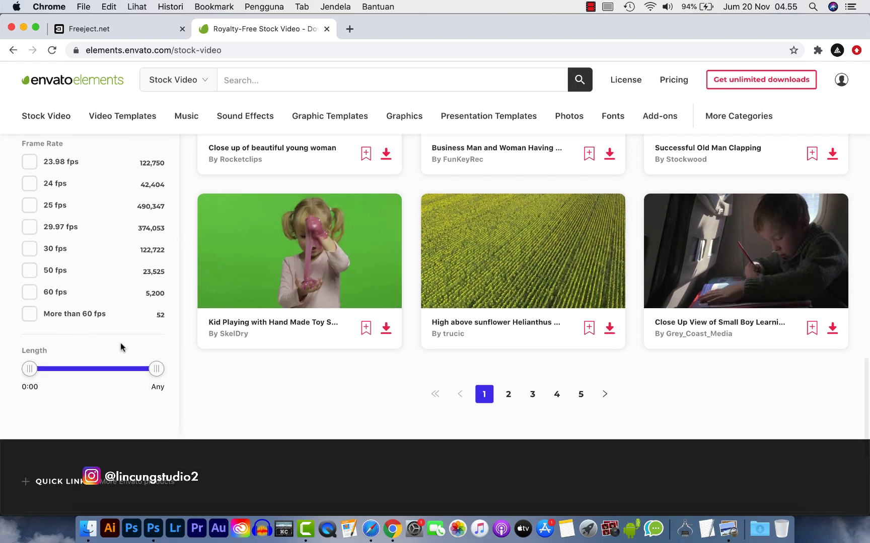
pyautogui.scroll(10, 292, 347)
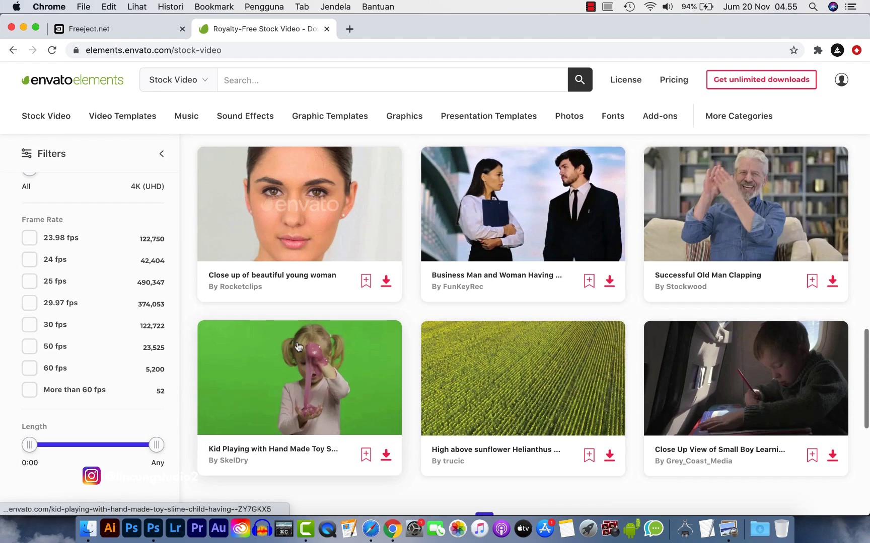
pyautogui.scroll(3, 297, 345)
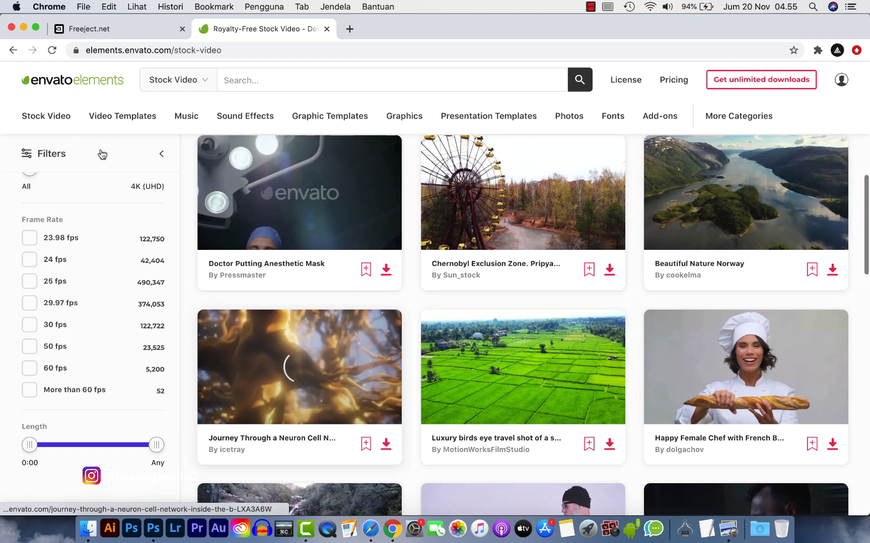
# - Open the Logo Stings subcategory of Video Templates and look through its items
pyautogui.moveTo(128, 121)
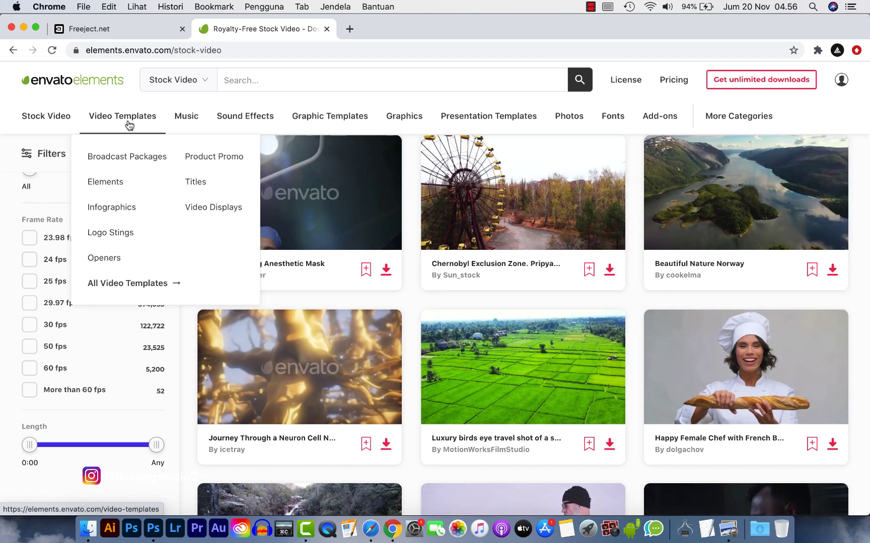
pyautogui.click(115, 235)
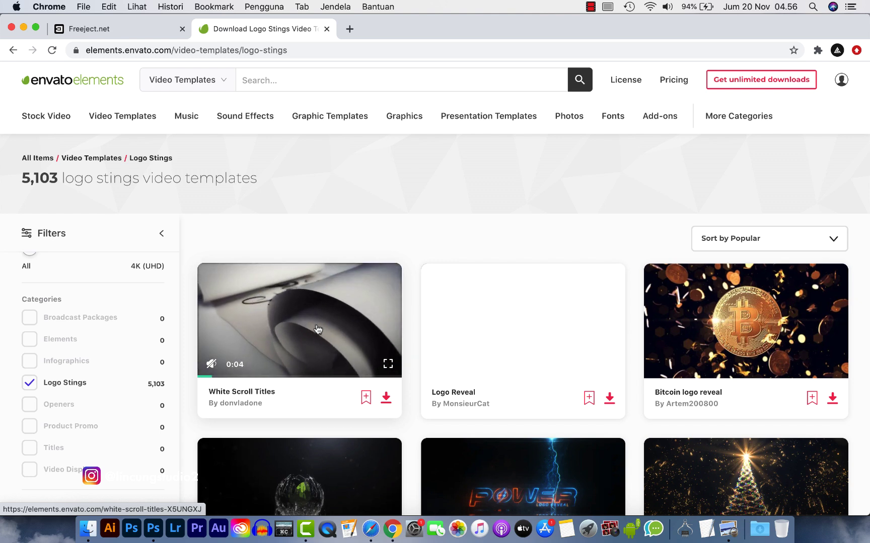
pyautogui.scroll(-3, 524, 362)
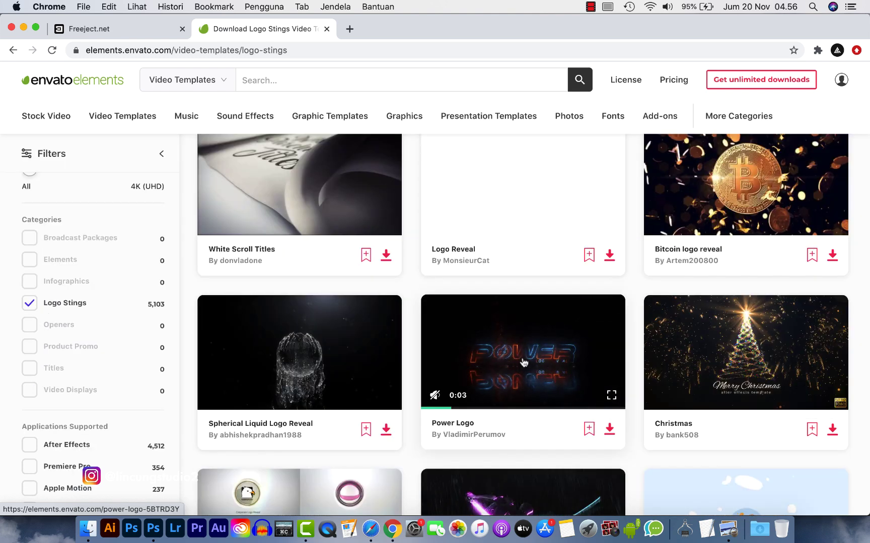
pyautogui.scroll(-1, 523, 362)
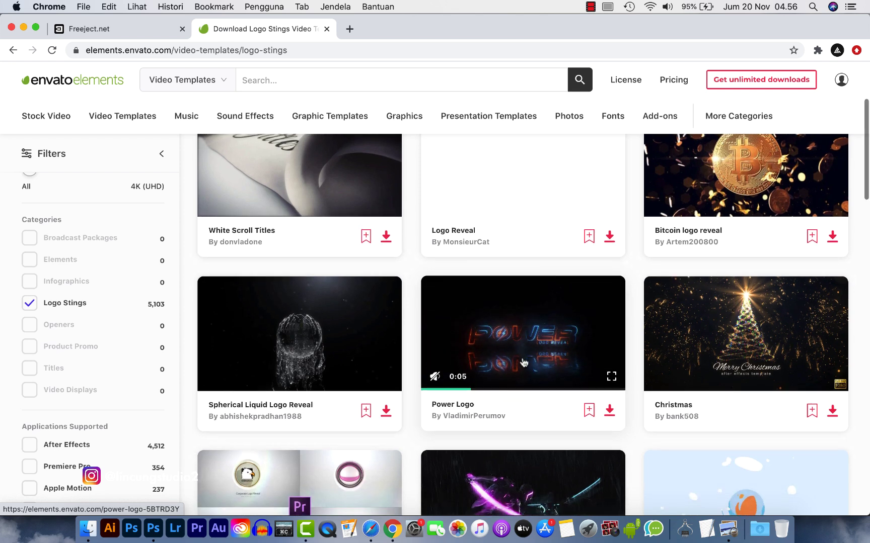
pyautogui.scroll(-3, 523, 362)
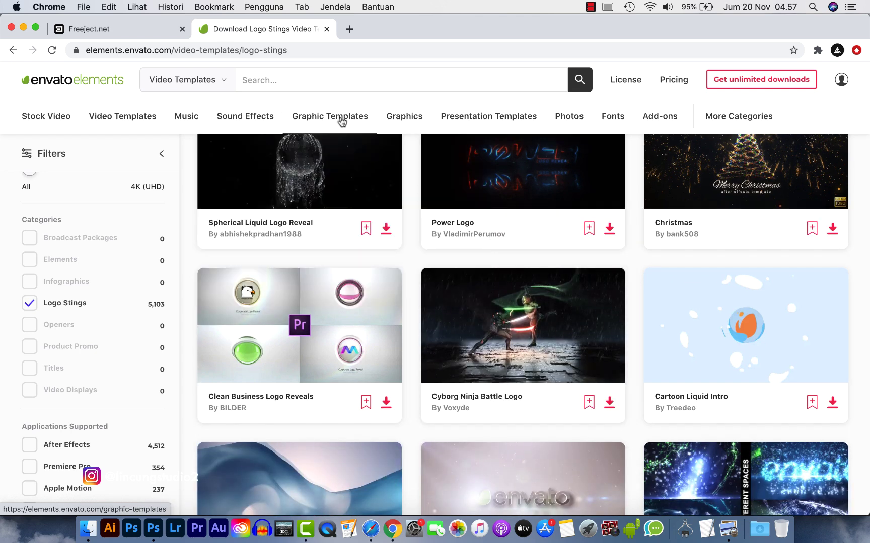
# - Open the Graphic Templates category and look through its popular items
pyautogui.click(338, 118)
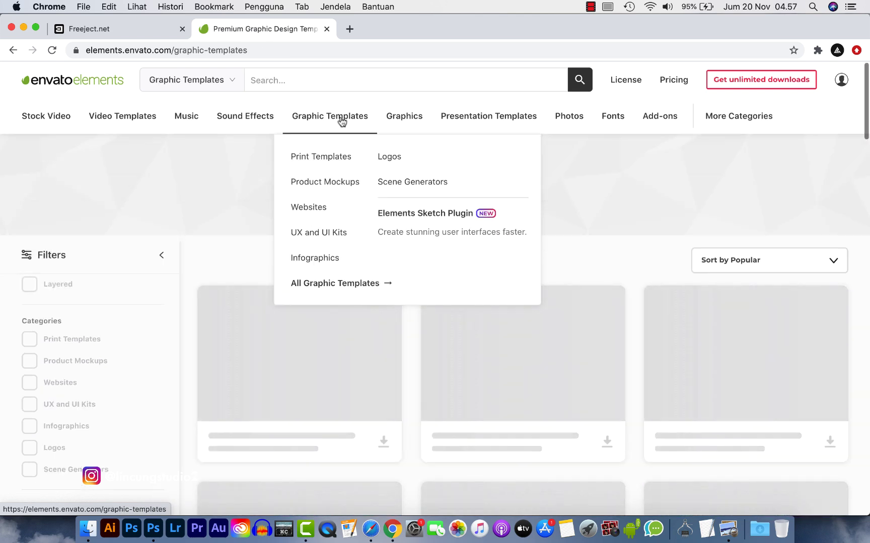
pyautogui.scroll(-3, 383, 347)
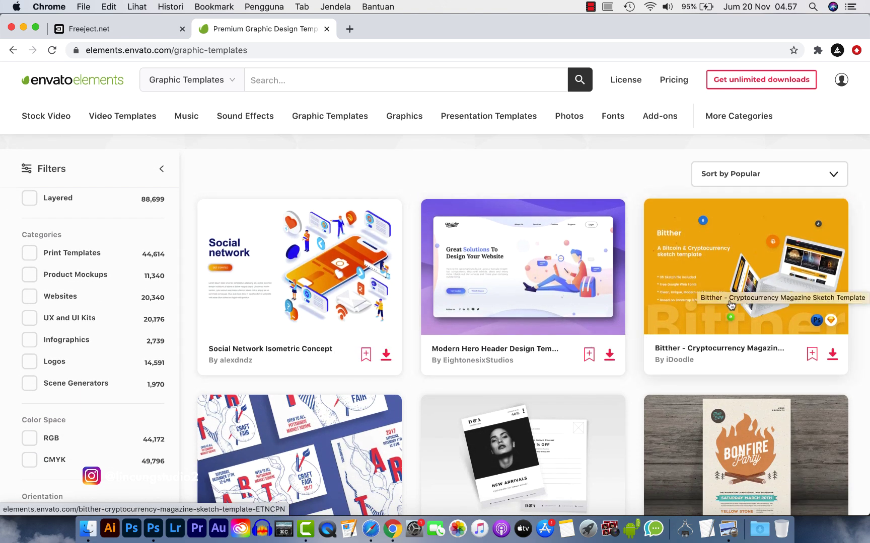
pyautogui.scroll(-2, 730, 307)
pyautogui.scroll(-3, 730, 307)
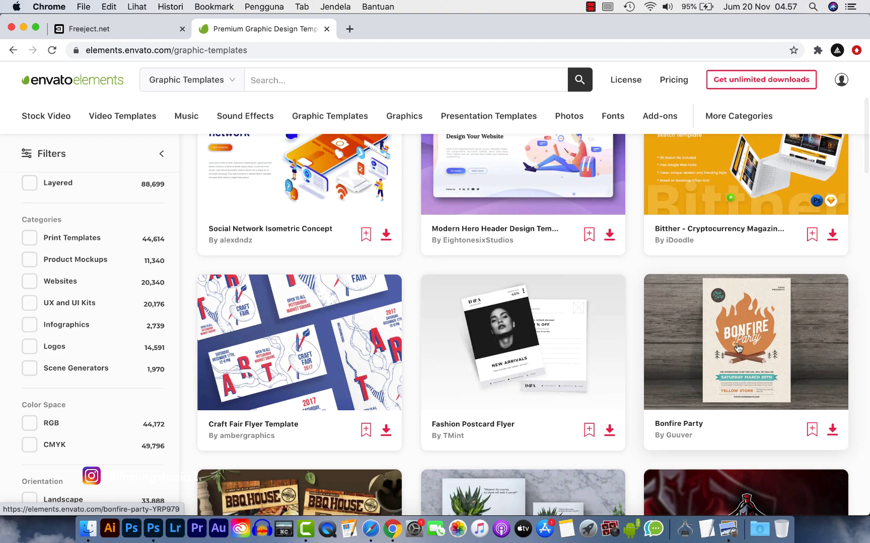
pyautogui.scroll(-1, 730, 347)
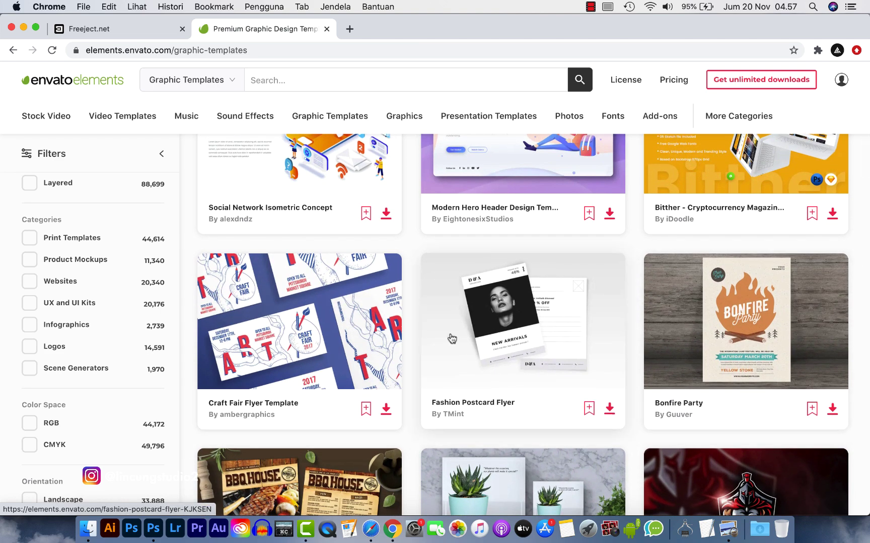
pyautogui.scroll(-4, 385, 326)
pyautogui.scroll(-4, 384, 326)
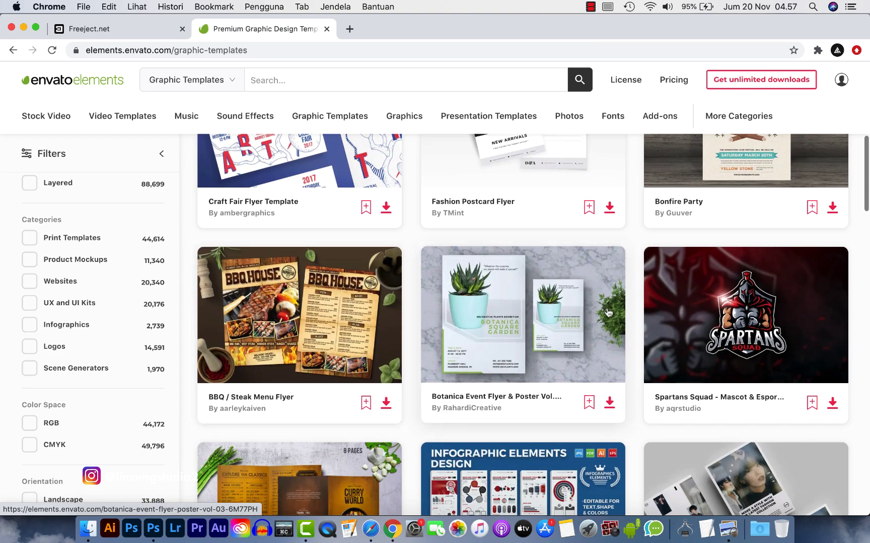
pyautogui.scroll(-10, 608, 313)
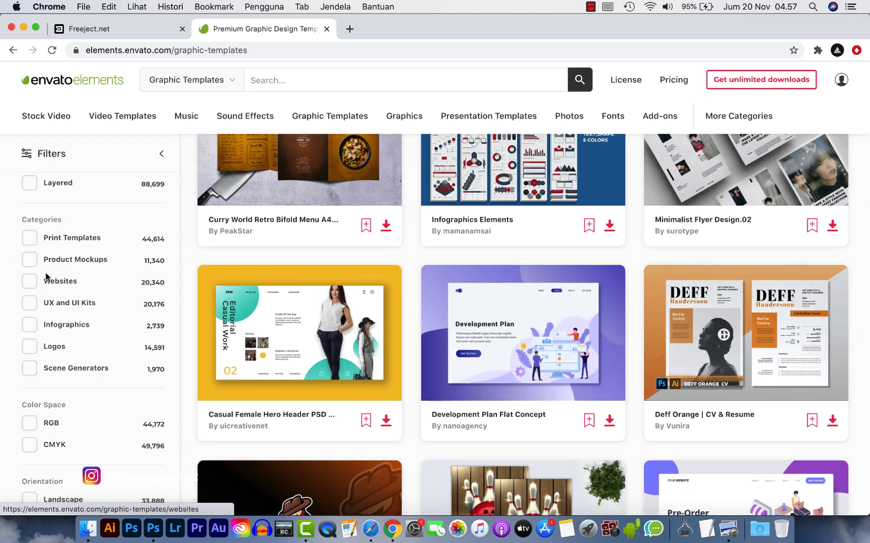
# - Filter the graphic templates to Product Mockups and look through the listed mockups
pyautogui.click(41, 262)
pyautogui.scroll(-3, 40, 263)
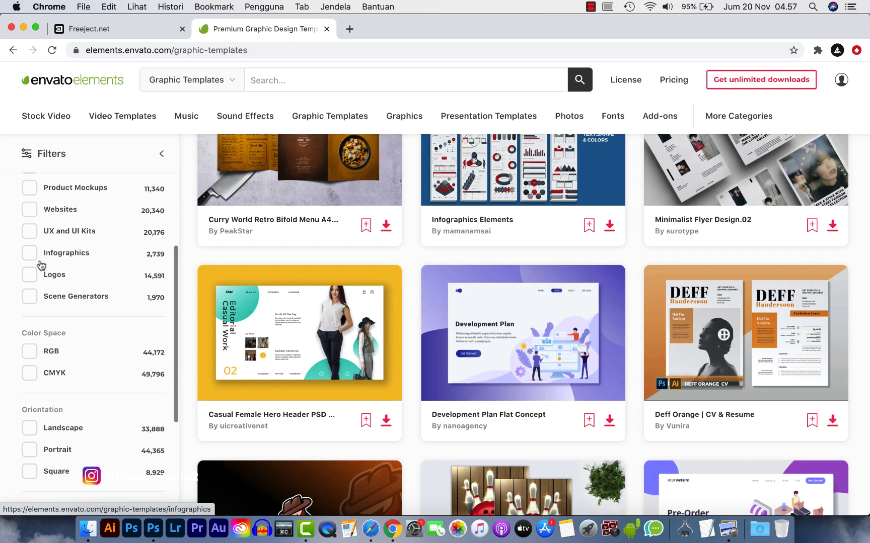
pyautogui.scroll(14, 414, 344)
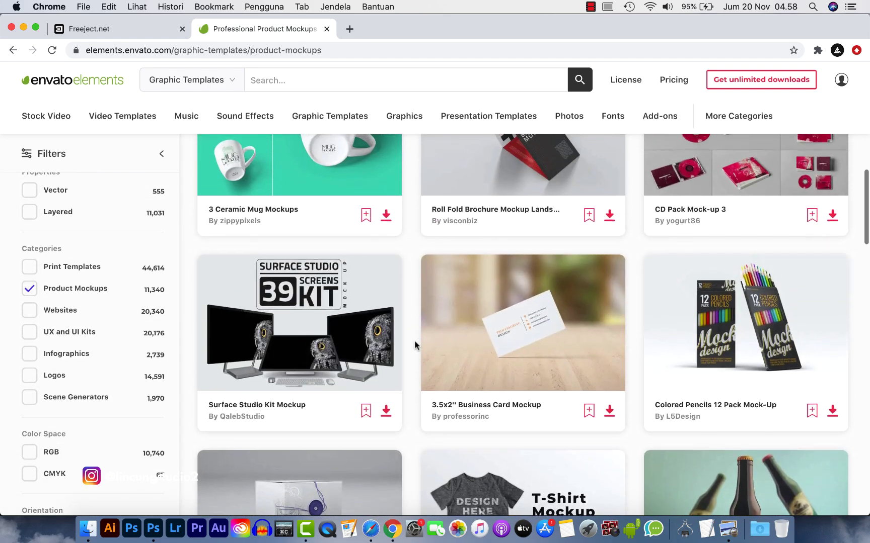
pyautogui.scroll(-18, 416, 346)
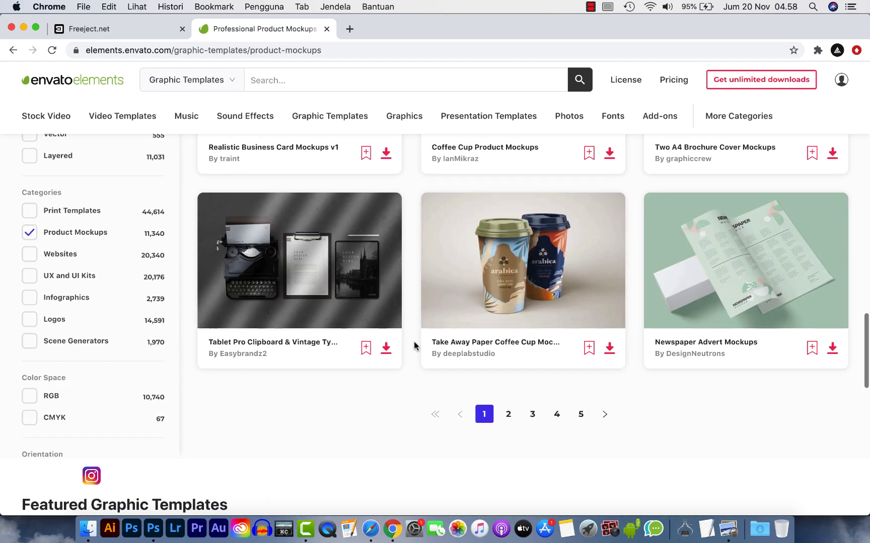
pyautogui.scroll(10, 414, 346)
pyautogui.scroll(-6, 414, 346)
pyautogui.scroll(20, 414, 342)
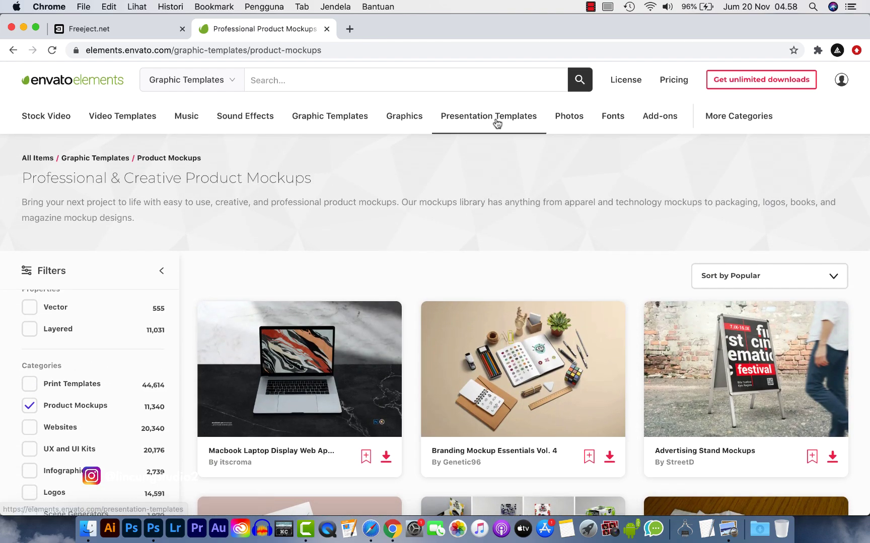
# - Browse the stock images in the Photos category and the typefaces in the Fonts category
pyautogui.click(584, 119)
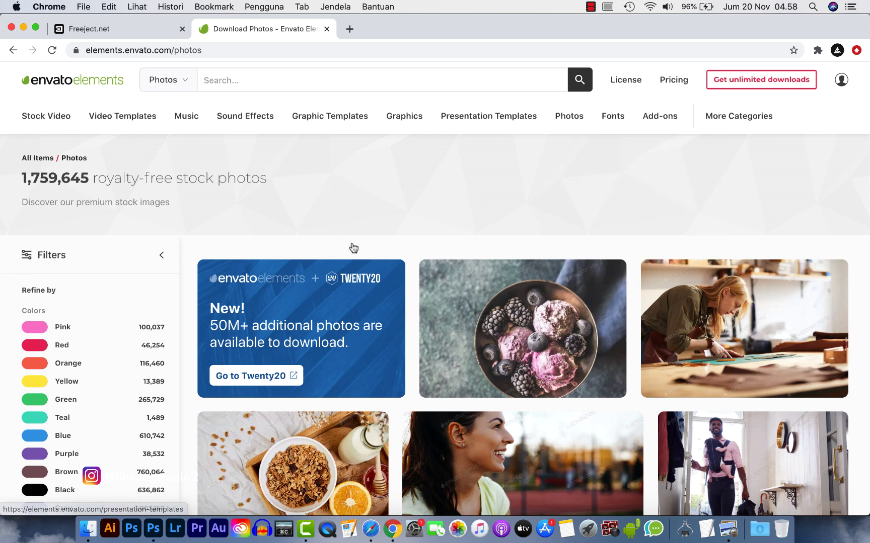
pyautogui.scroll(-6, 341, 239)
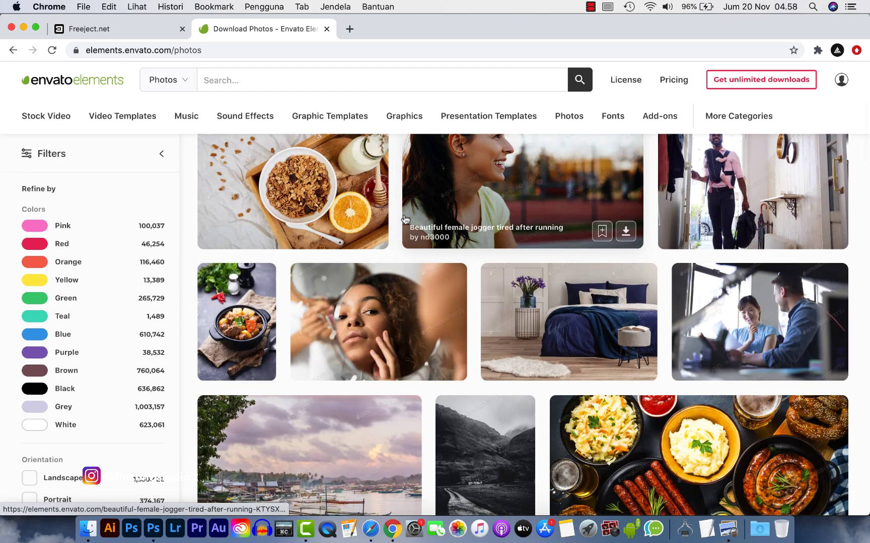
pyautogui.click(613, 122)
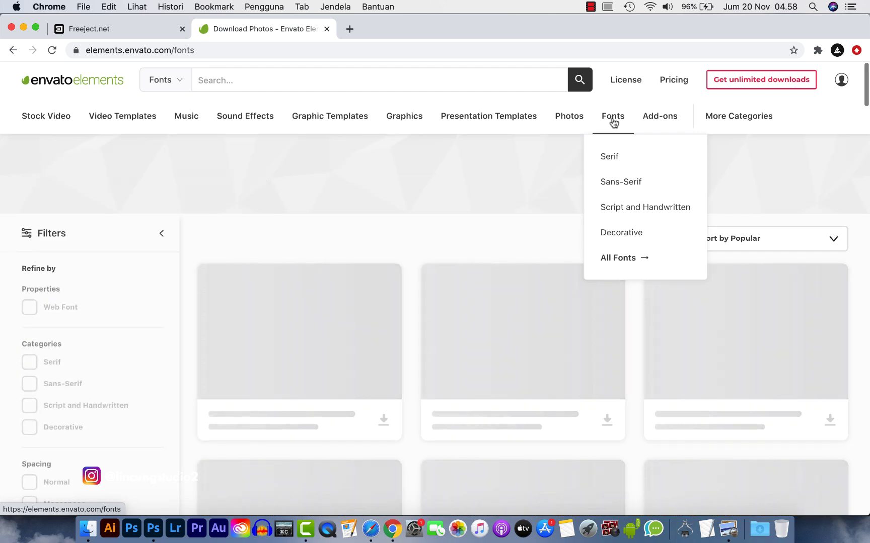
pyautogui.scroll(-2, 432, 229)
pyautogui.scroll(-10, 432, 231)
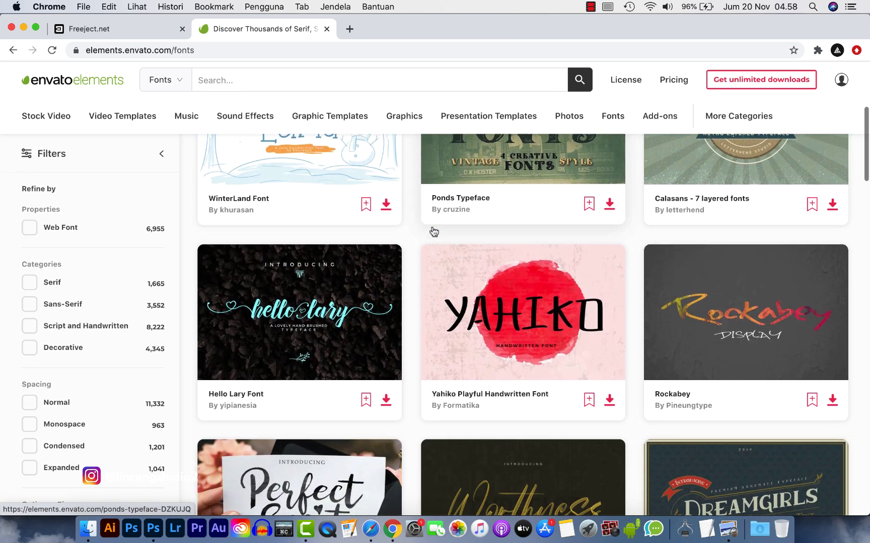
pyautogui.scroll(-4, 432, 232)
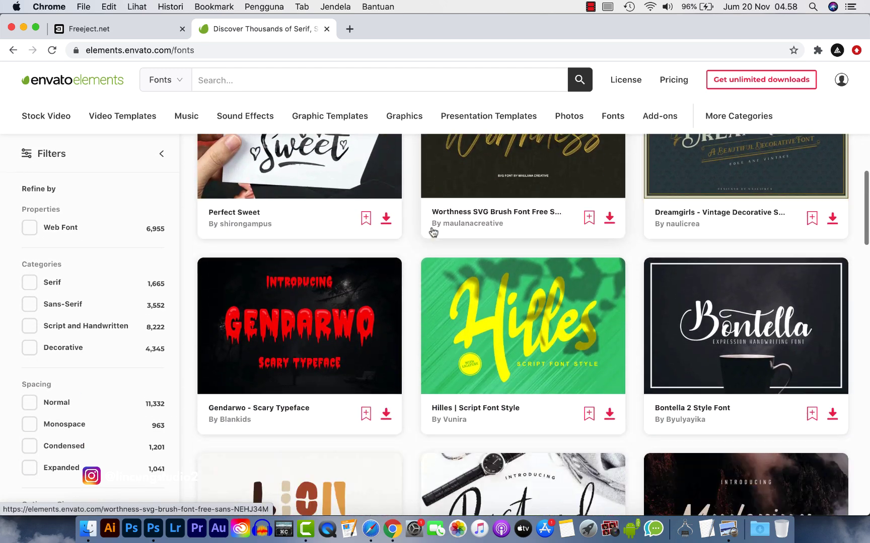
pyautogui.scroll(-6, 432, 231)
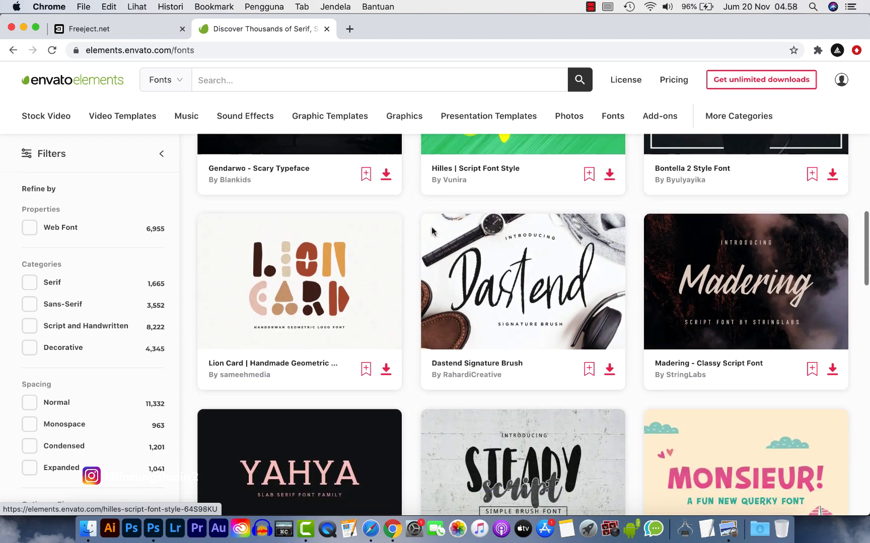
# - Look through the remaining typefaces on the Fonts page, including the Featured Fonts section
pyautogui.scroll(-8, 431, 232)
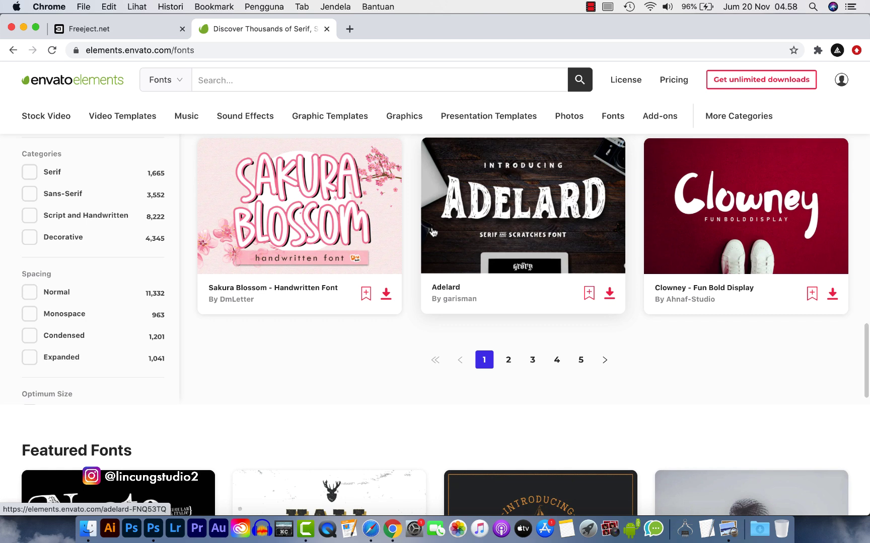
pyautogui.scroll(-5, 432, 232)
pyautogui.scroll(-4, 431, 228)
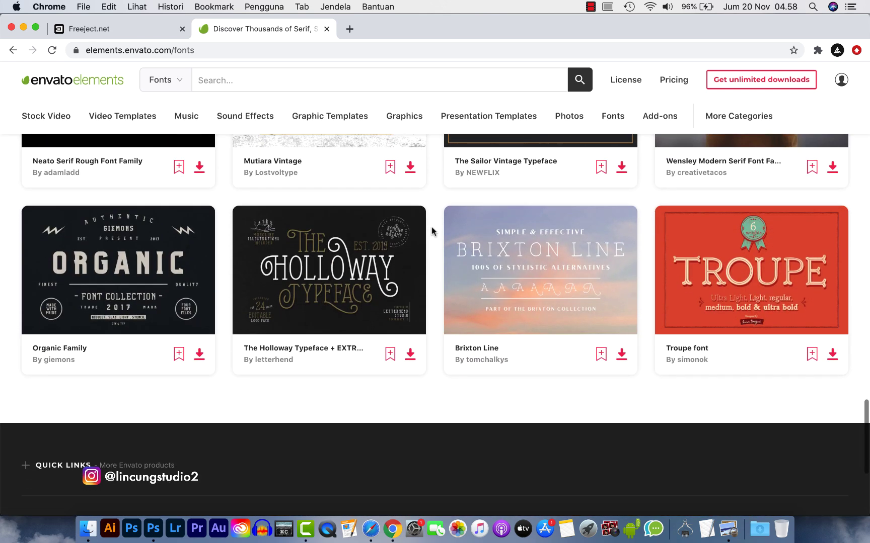
pyautogui.scroll(20, 431, 227)
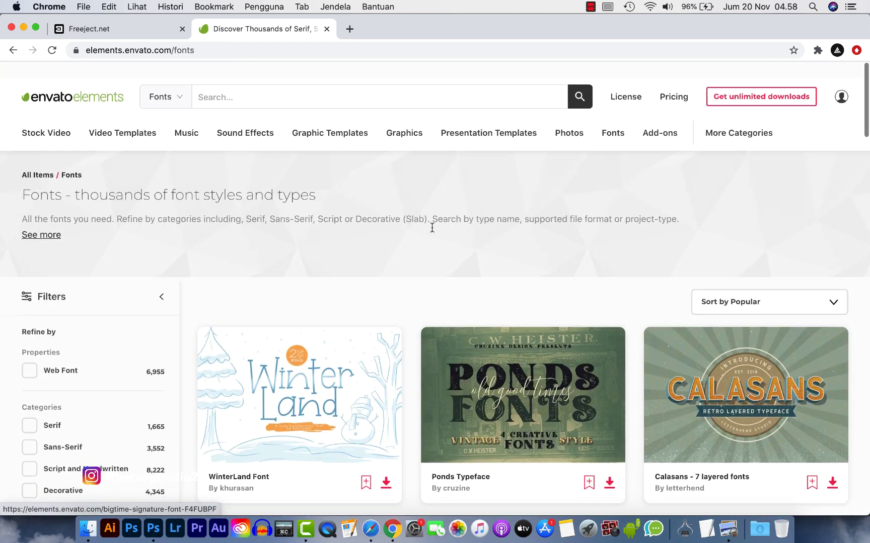
# - Open the Actions and Presets subcategory of Add-ons and look through its popular items
pyautogui.moveTo(657, 122)
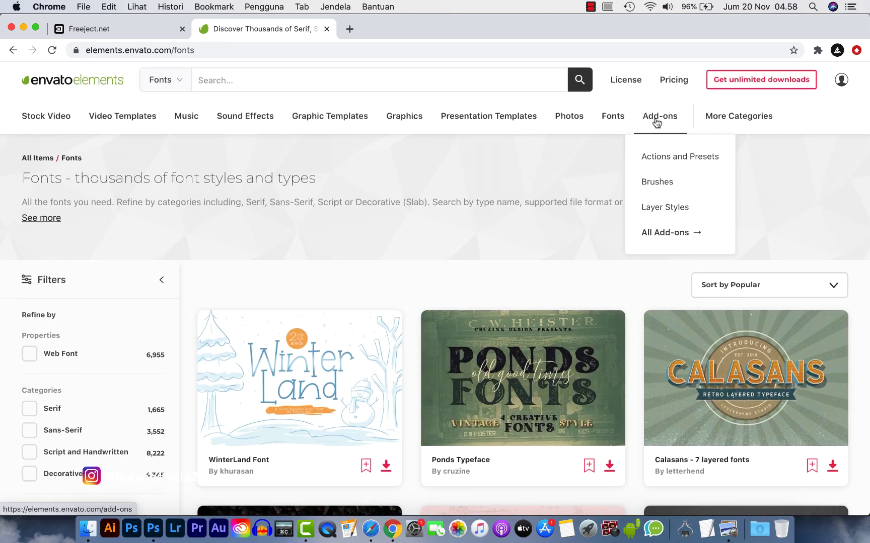
pyautogui.click(663, 158)
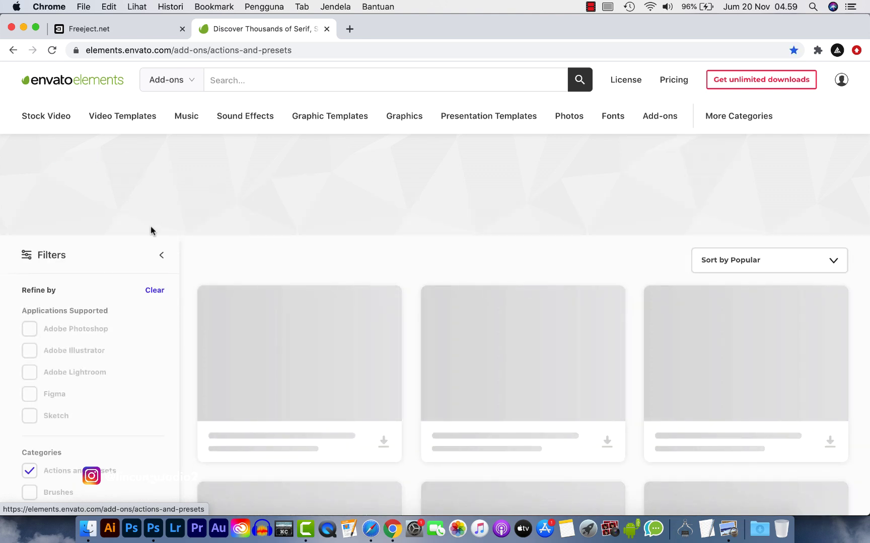
pyautogui.scroll(-3, 302, 256)
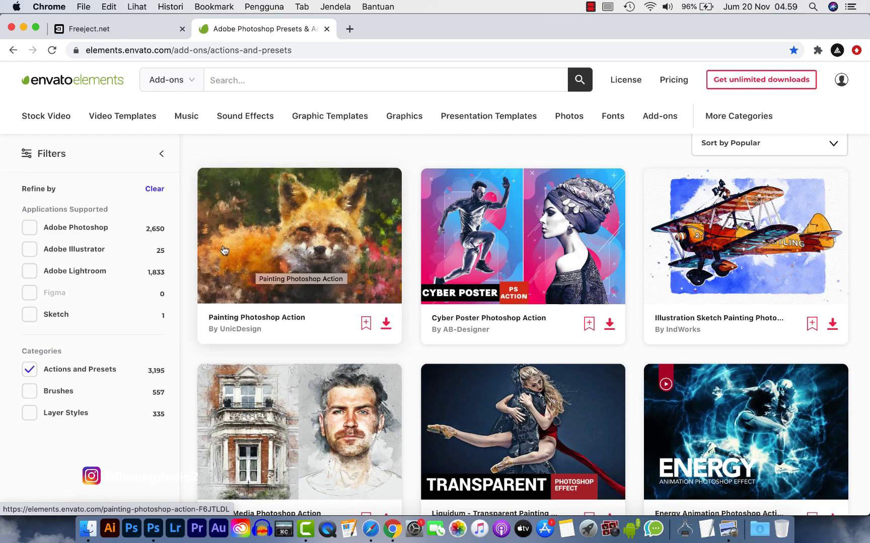
pyautogui.scroll(-10, 346, 260)
pyautogui.scroll(-5, 346, 264)
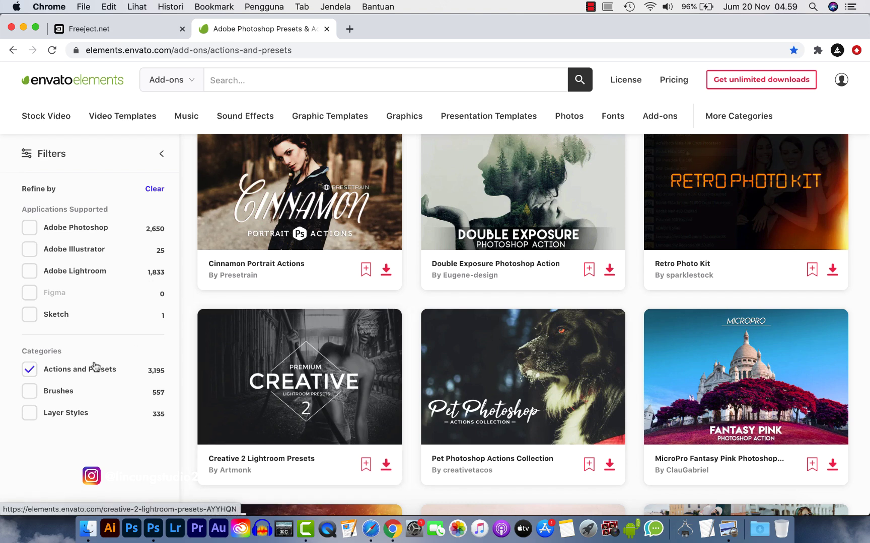
# - Switch the add-ons category filter to Brushes and look through the listed brush sets
pyautogui.click(29, 397)
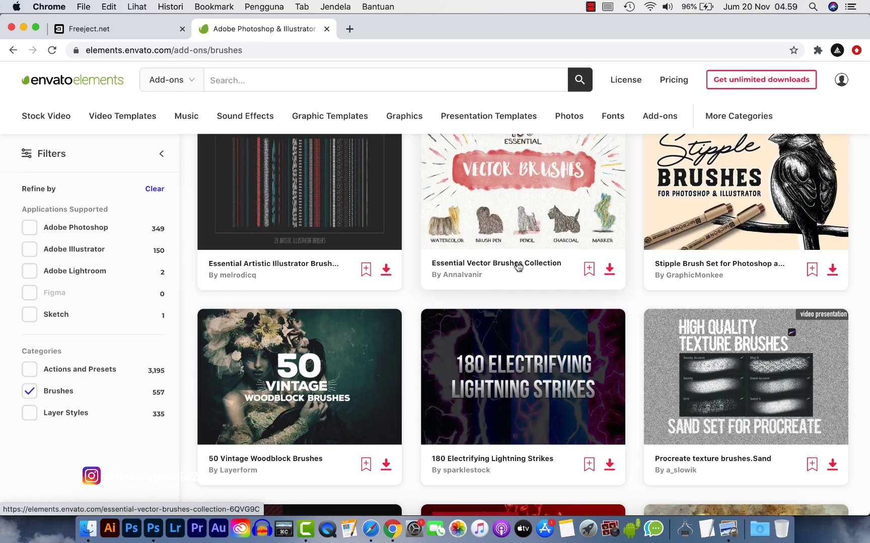
pyautogui.scroll(2, 518, 266)
pyautogui.scroll(4, 518, 267)
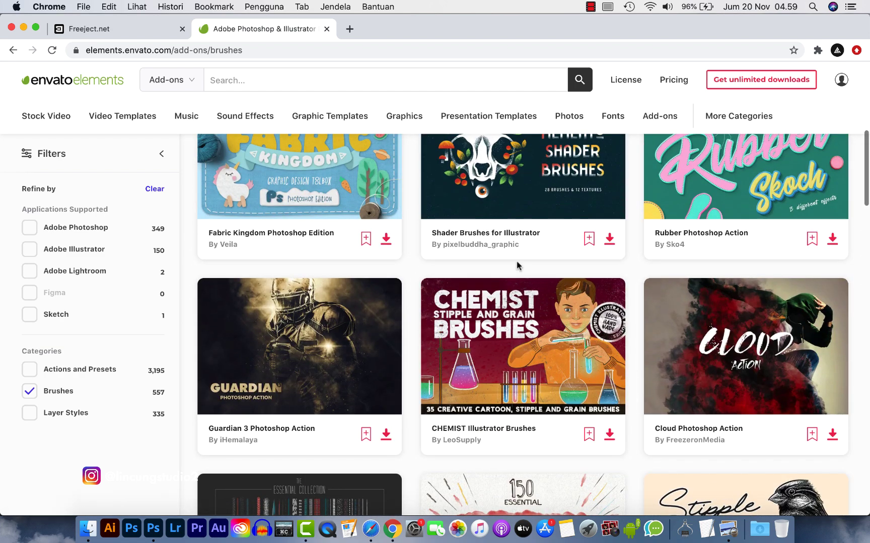
pyautogui.scroll(4, 519, 267)
pyautogui.scroll(-10, 518, 267)
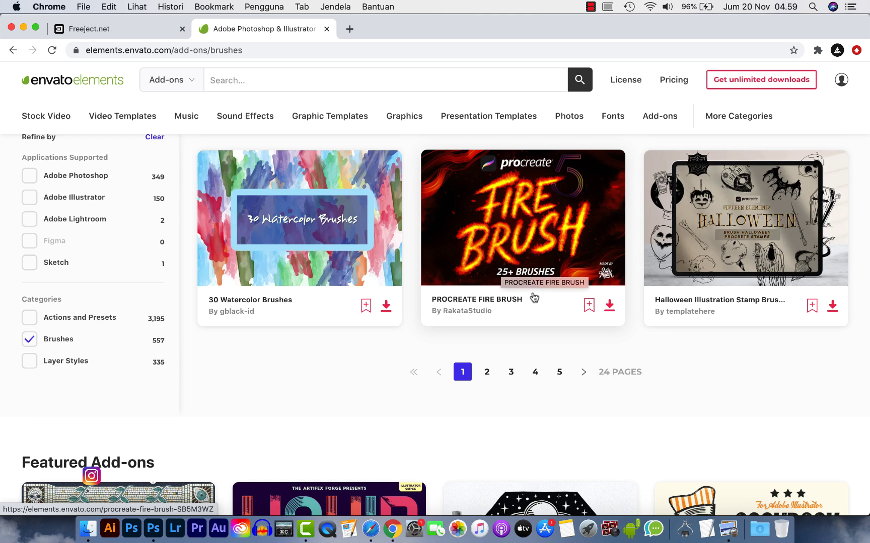
pyautogui.scroll(1, 514, 294)
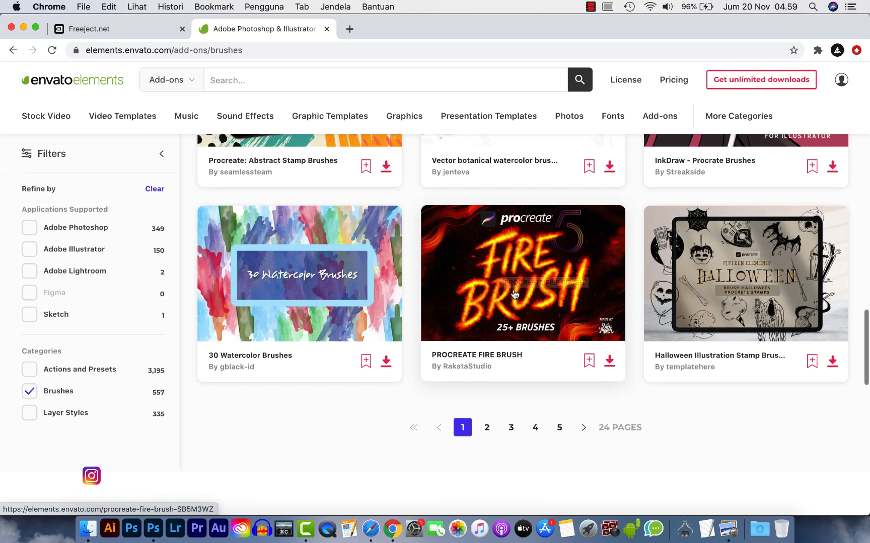
pyautogui.scroll(2, 375, 275)
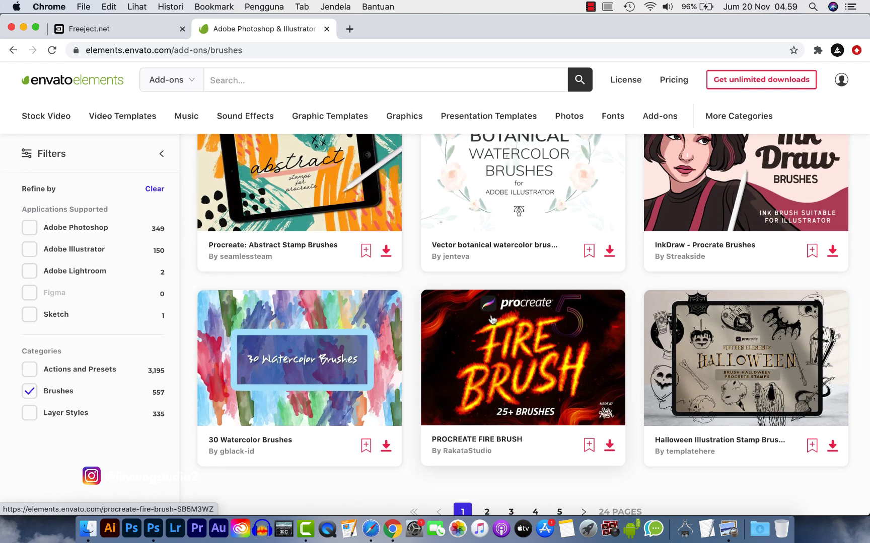
pyautogui.scroll(2, 489, 315)
pyautogui.scroll(-1, 558, 446)
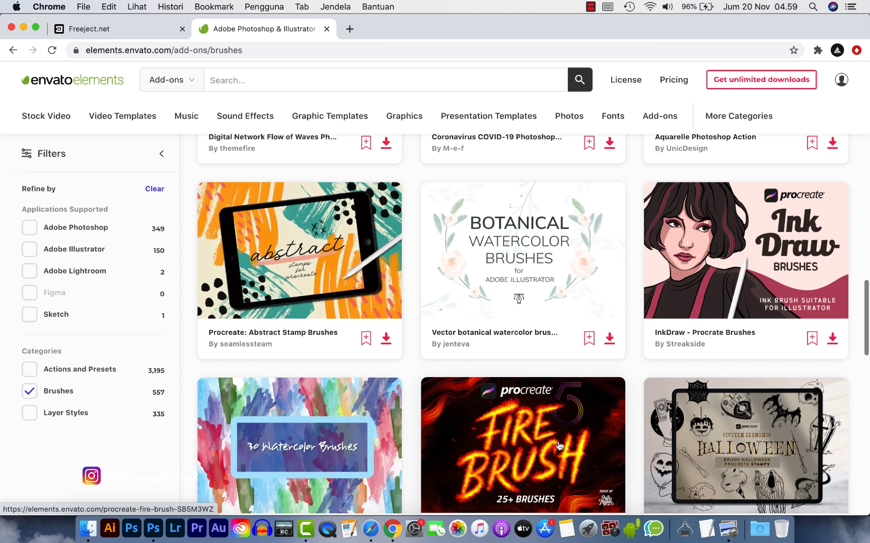
pyautogui.scroll(1, 559, 446)
pyautogui.scroll(10, 598, 441)
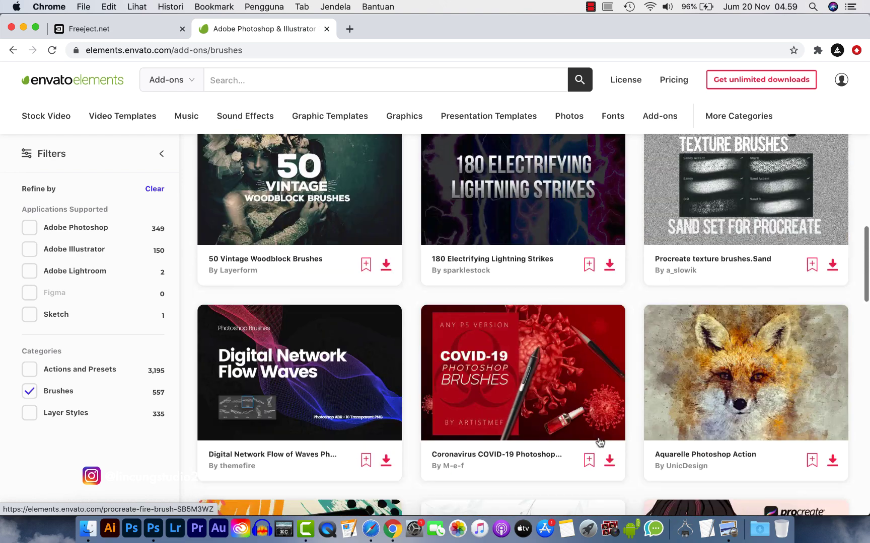
# - Open the unlimited downloads pricing page and examine the individual plan's monthly price and included benefits
pyautogui.moveTo(733, 117)
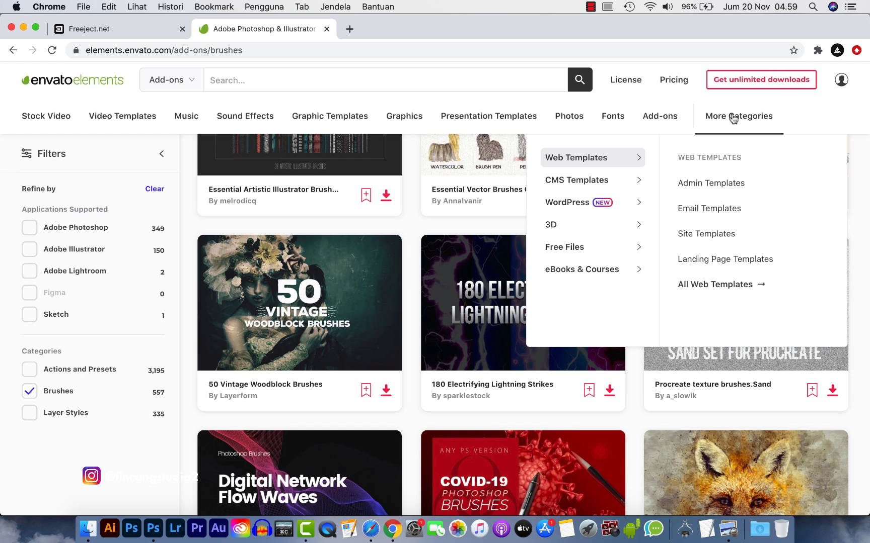
pyautogui.scroll(10, 361, 430)
pyautogui.click(718, 81)
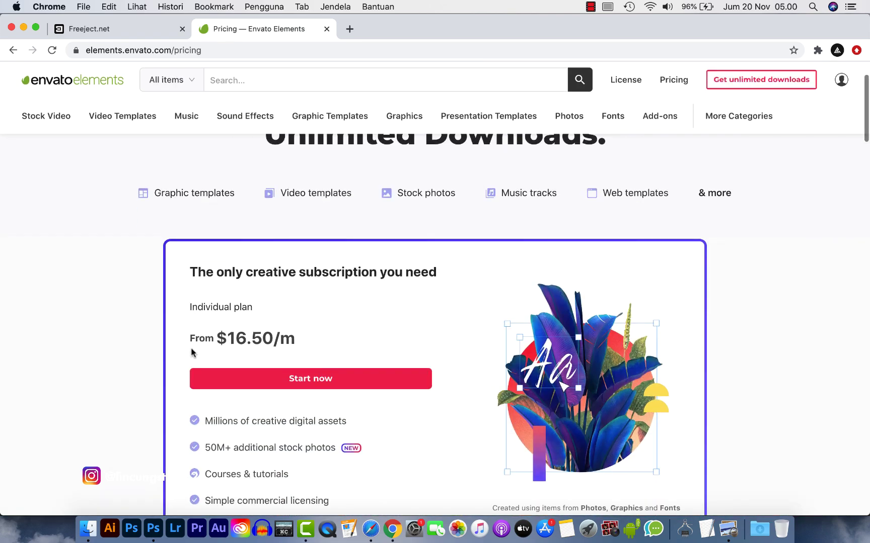
pyautogui.moveTo(219, 341); pyautogui.dragTo(297, 347)
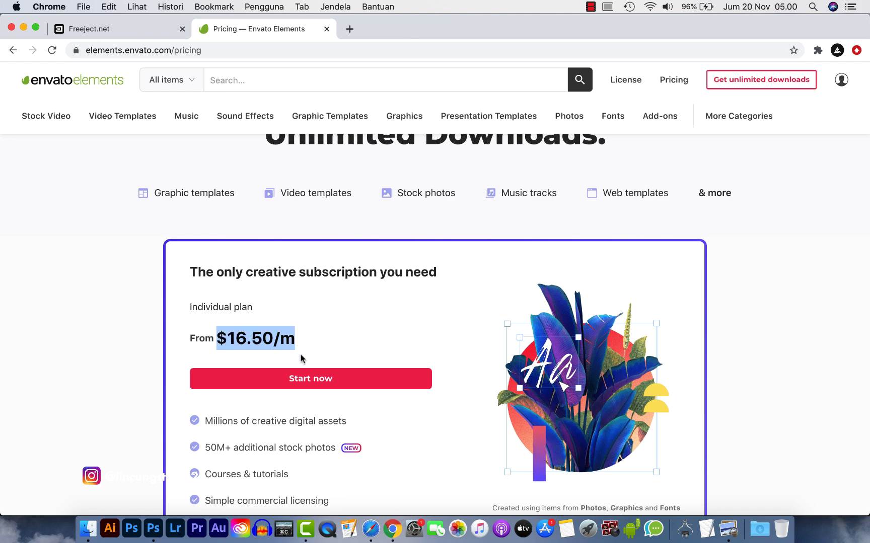
pyautogui.scroll(-3, 299, 353)
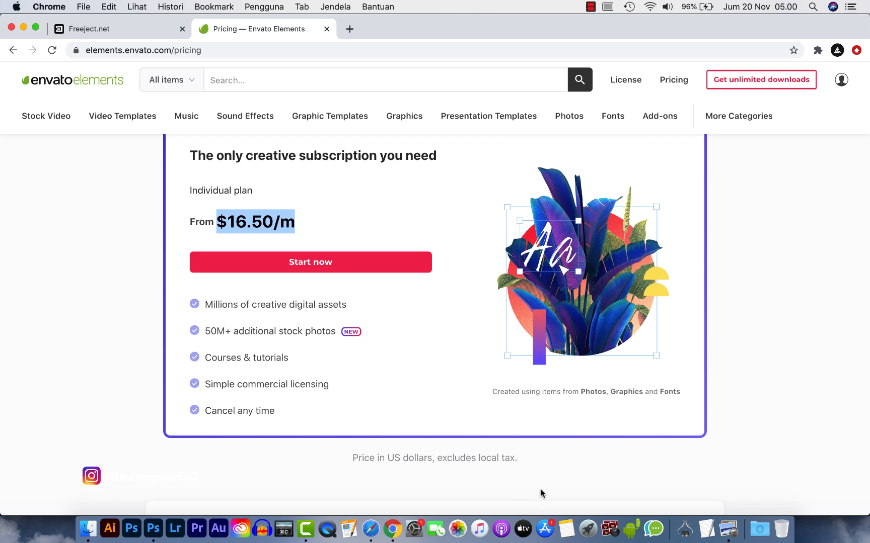
pyautogui.click(782, 370)
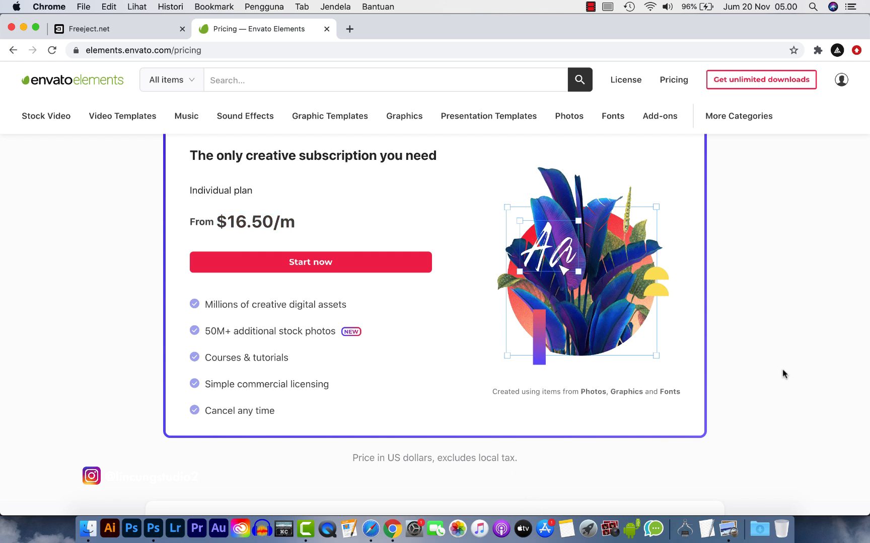